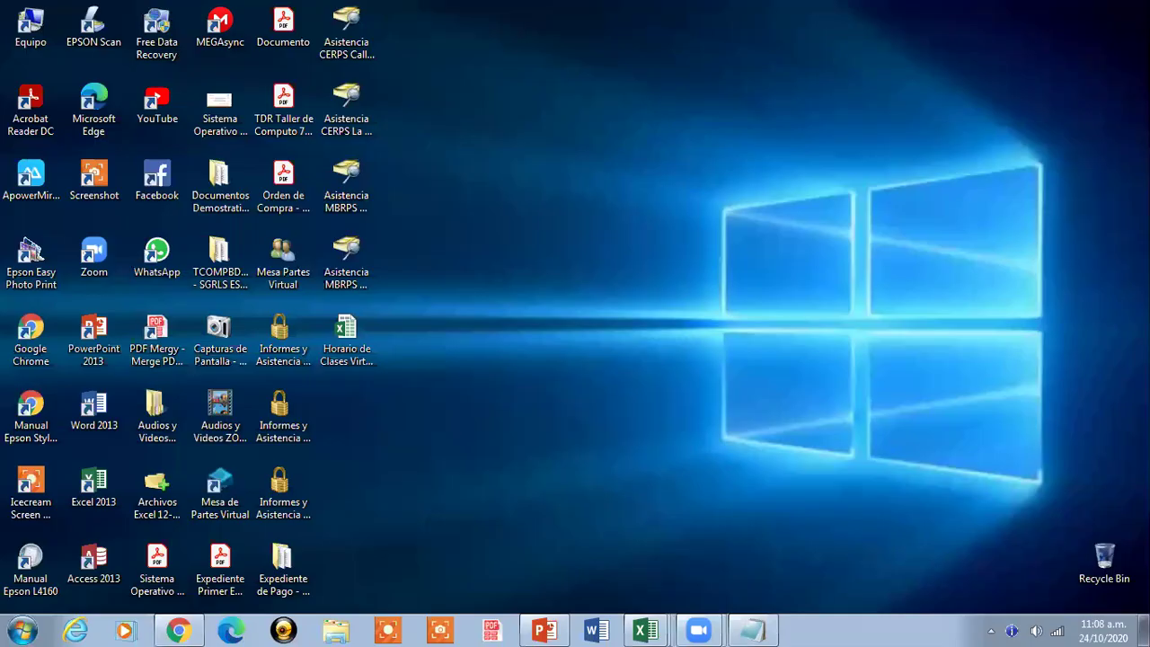
Bring up the Chapter 10 title presentation as a full-screen slideshow
{"action": "left_click", "coordinate": [543, 629]}
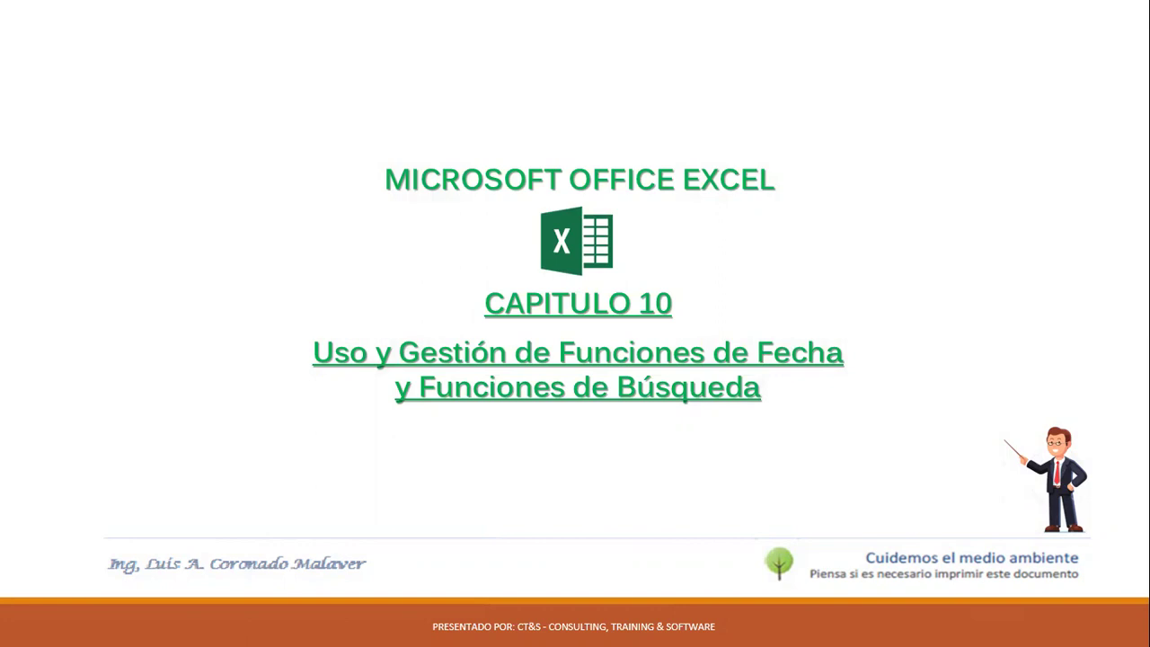
End the slideshow, minimize PowerPoint, and switch to the Sesion de Clases Nro 12 workbook
{"action": "key", "text": "Escape"}
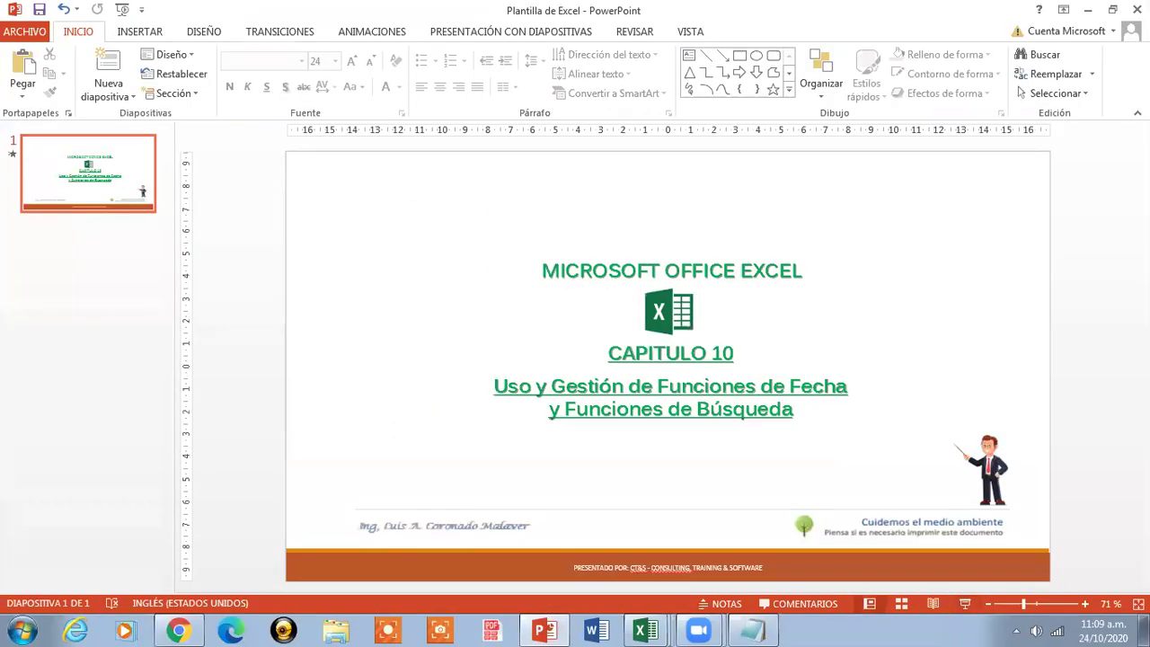
{"action": "left_click", "coordinate": [1083, 11]}
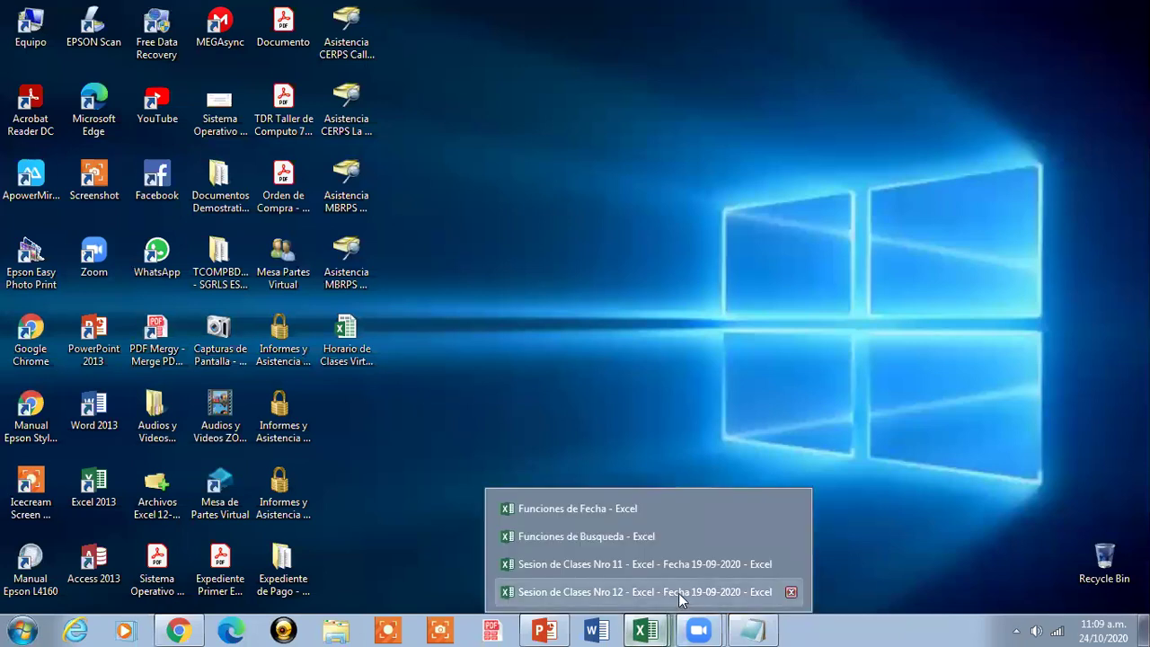
{"action": "mouse_move", "coordinate": [644, 631]}
{"action": "left_click", "coordinate": [681, 592]}
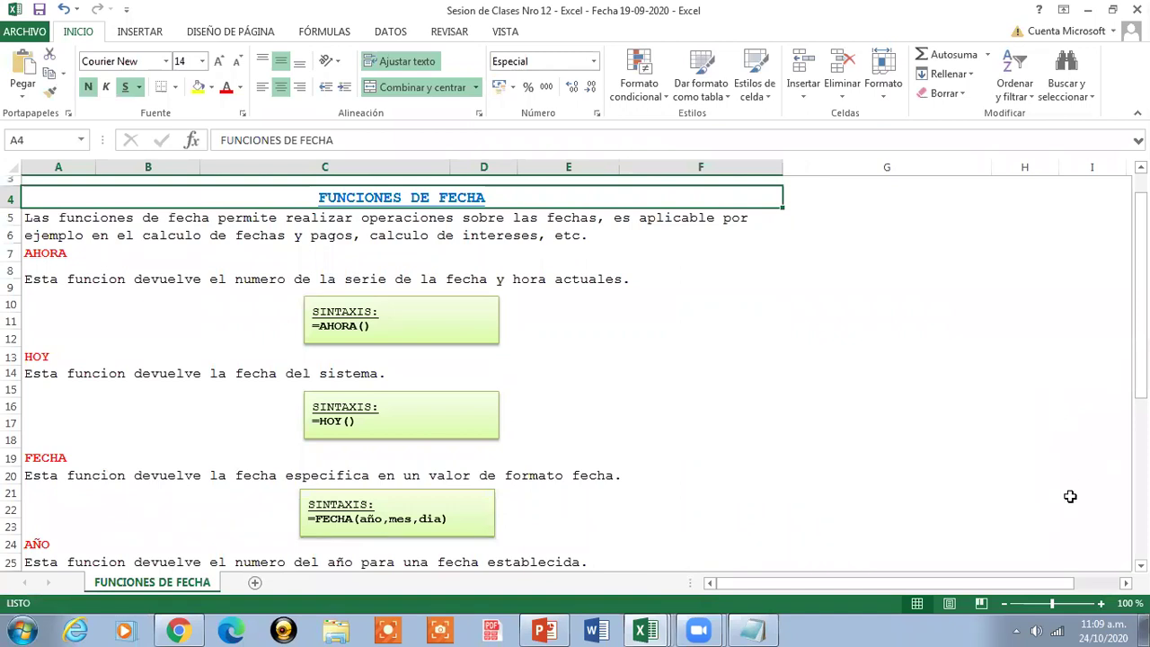
Zoom the FUNCIONES DE FECHA sheet to 120% and point out the AHORA and HOY descriptions
{"action": "left_click", "coordinate": [1099, 602]}
{"action": "left_click", "coordinate": [1100, 602]}
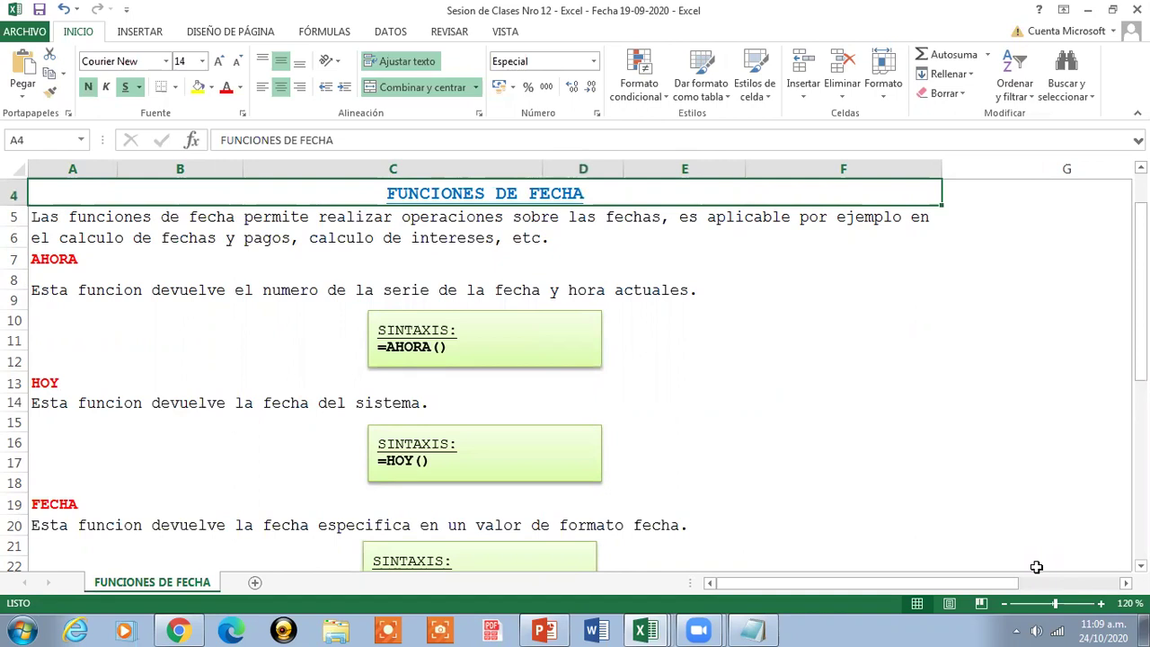
{"action": "left_click", "coordinate": [54, 286]}
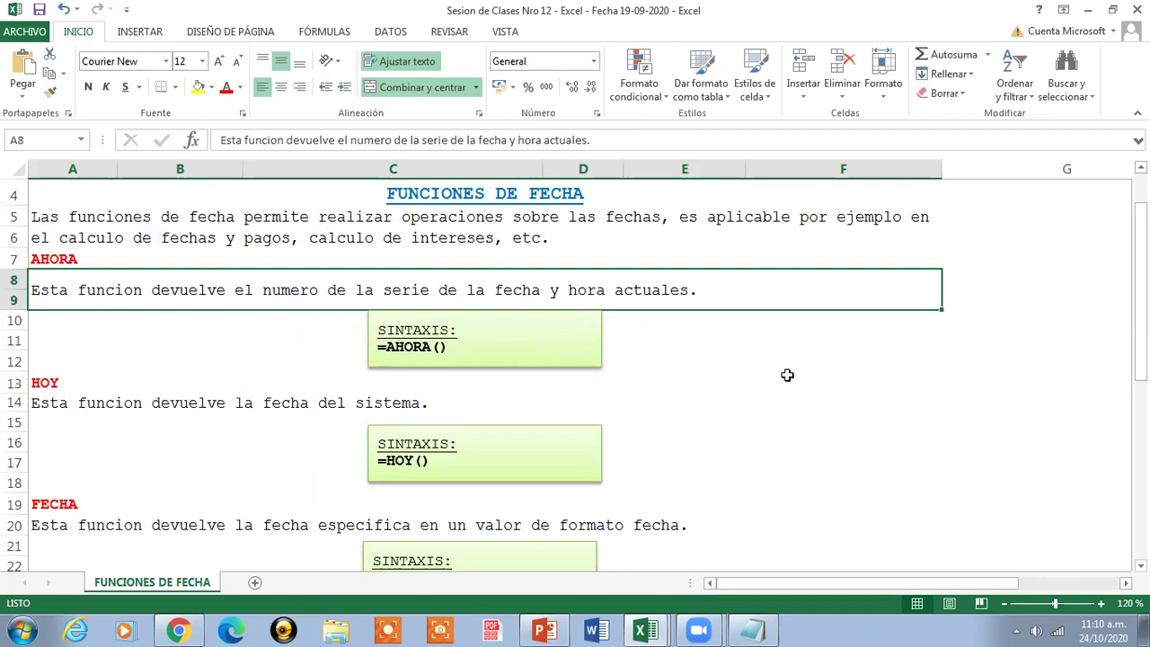
{"action": "left_click", "coordinate": [328, 406]}
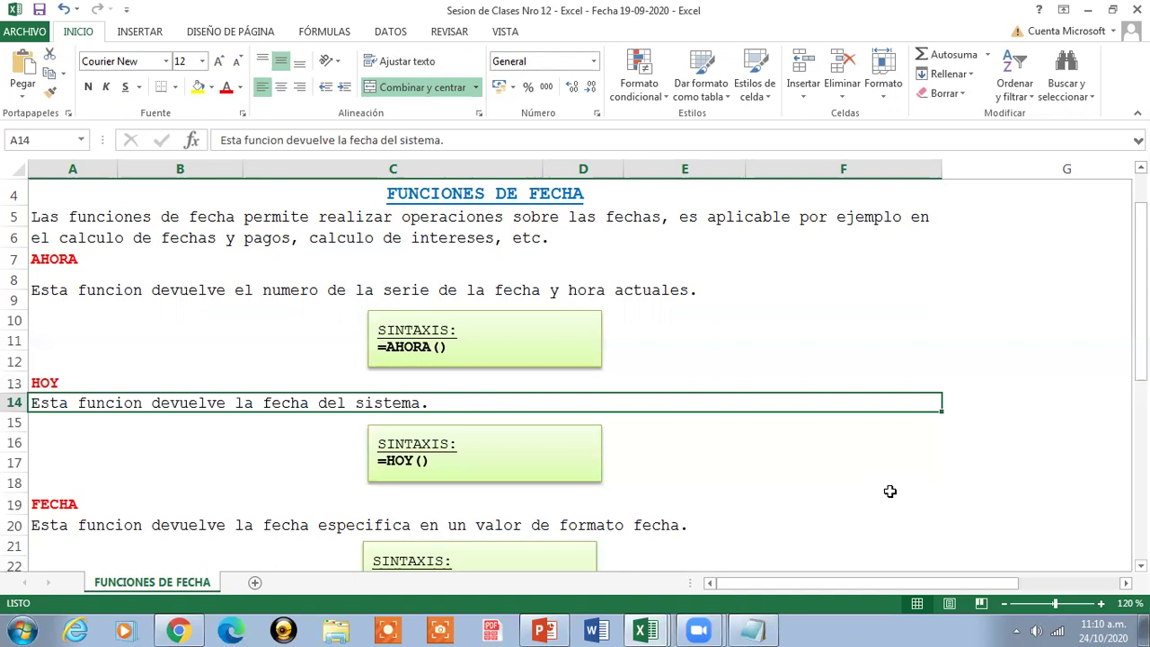
{"action": "left_click_drag", "start_coordinate": [1141, 323], "coordinate": [1141, 382]}
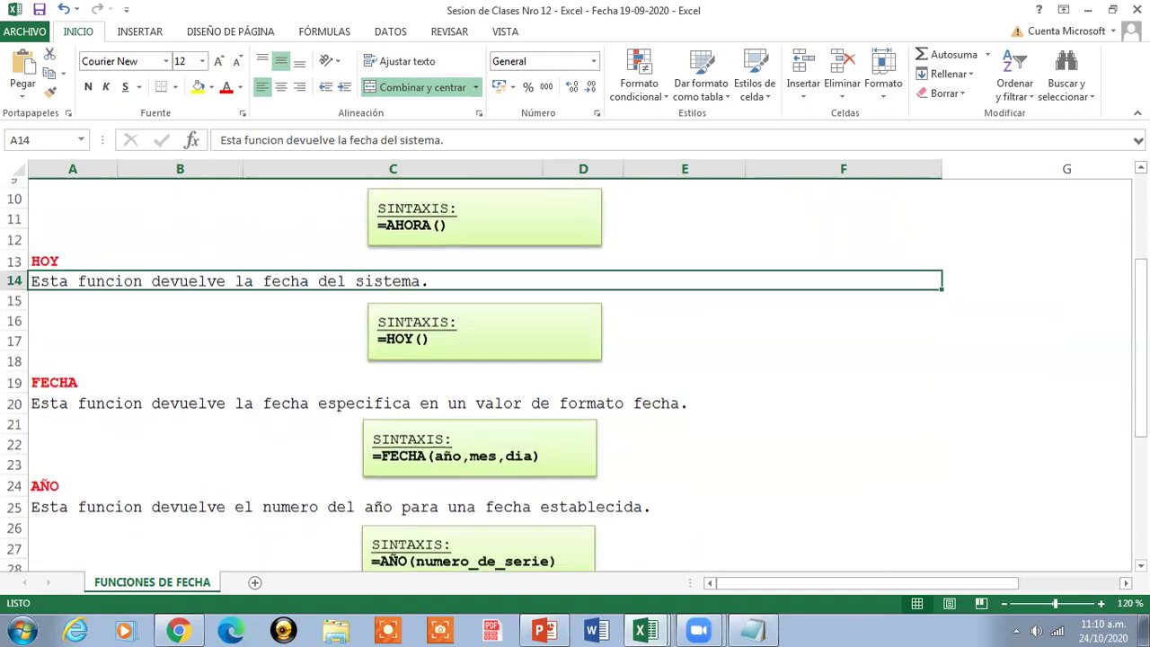
{"action": "left_click", "coordinate": [555, 395]}
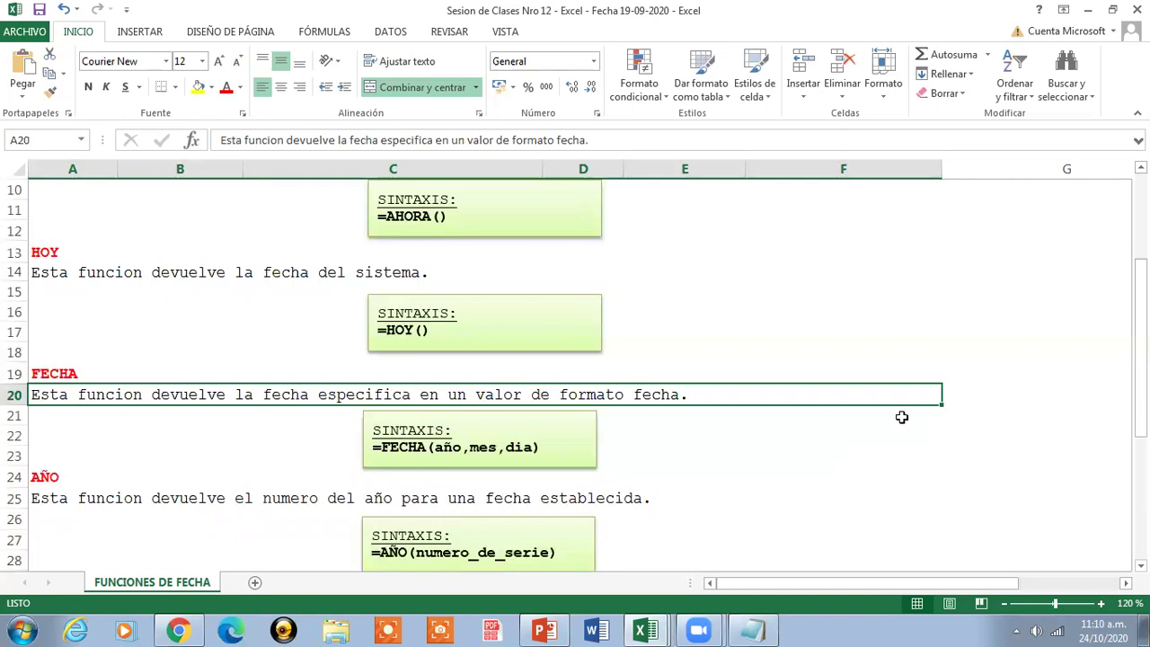
{"action": "left_click", "coordinate": [463, 499]}
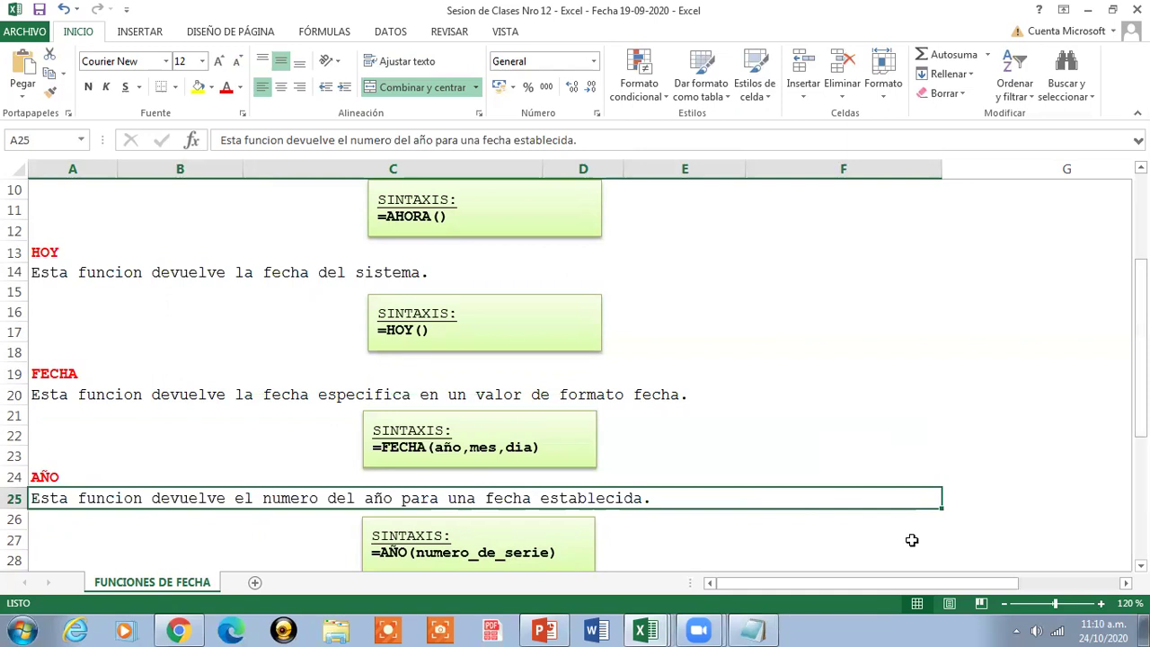
{"action": "left_click_drag", "start_coordinate": [1139, 350], "coordinate": [1139, 378]}
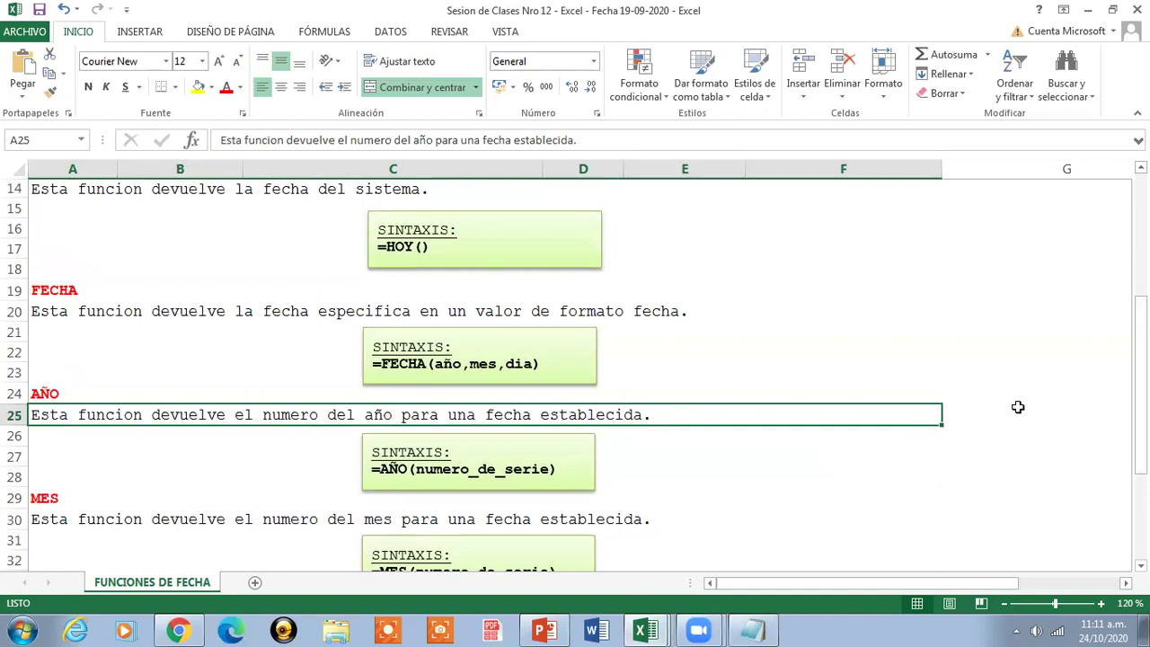
{"action": "left_click", "coordinate": [783, 524]}
{"action": "left_click_drag", "start_coordinate": [1139, 351], "coordinate": [1138, 361]}
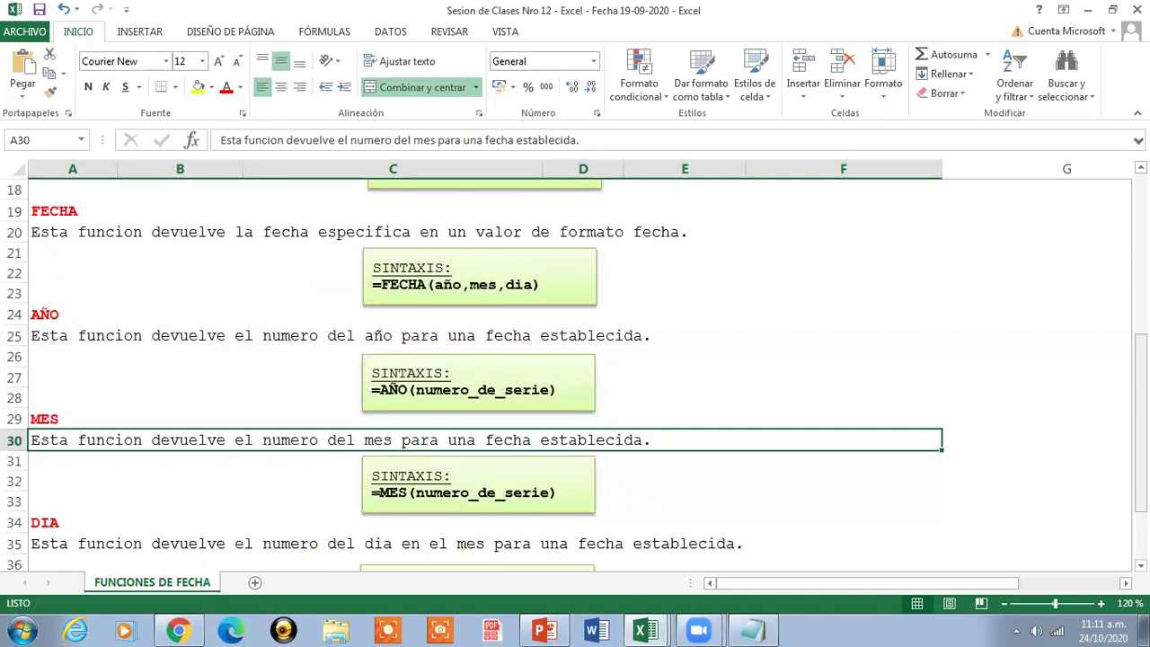
{"action": "left_click_drag", "start_coordinate": [1140, 400], "coordinate": [1140, 426]}
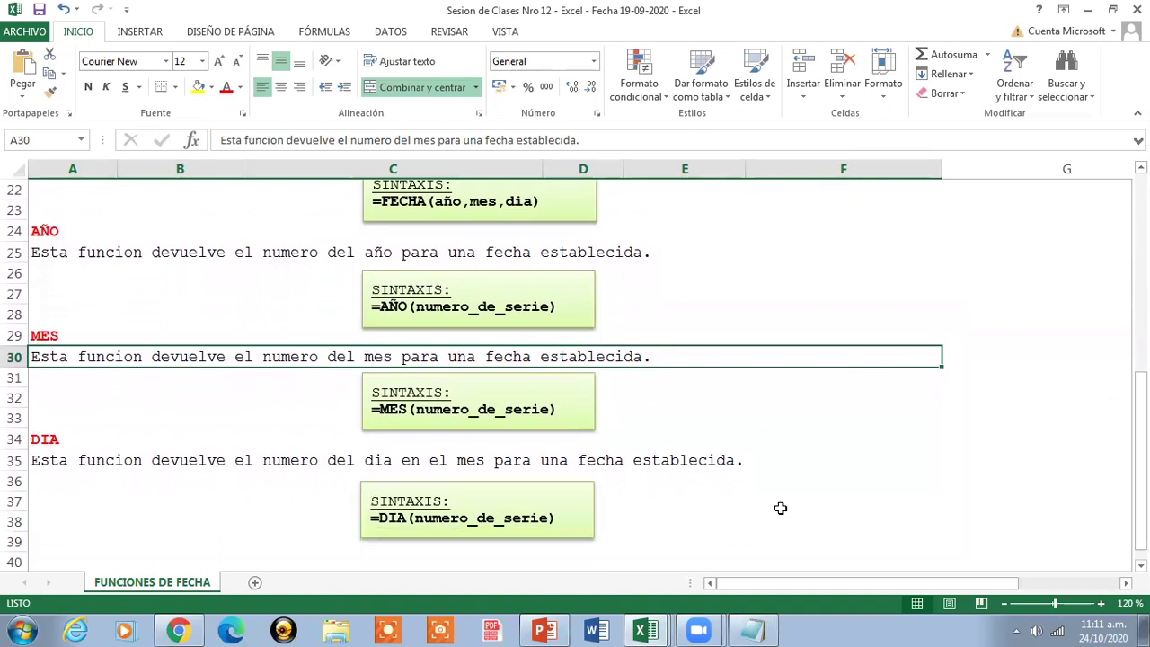
{"action": "left_click", "coordinate": [650, 453]}
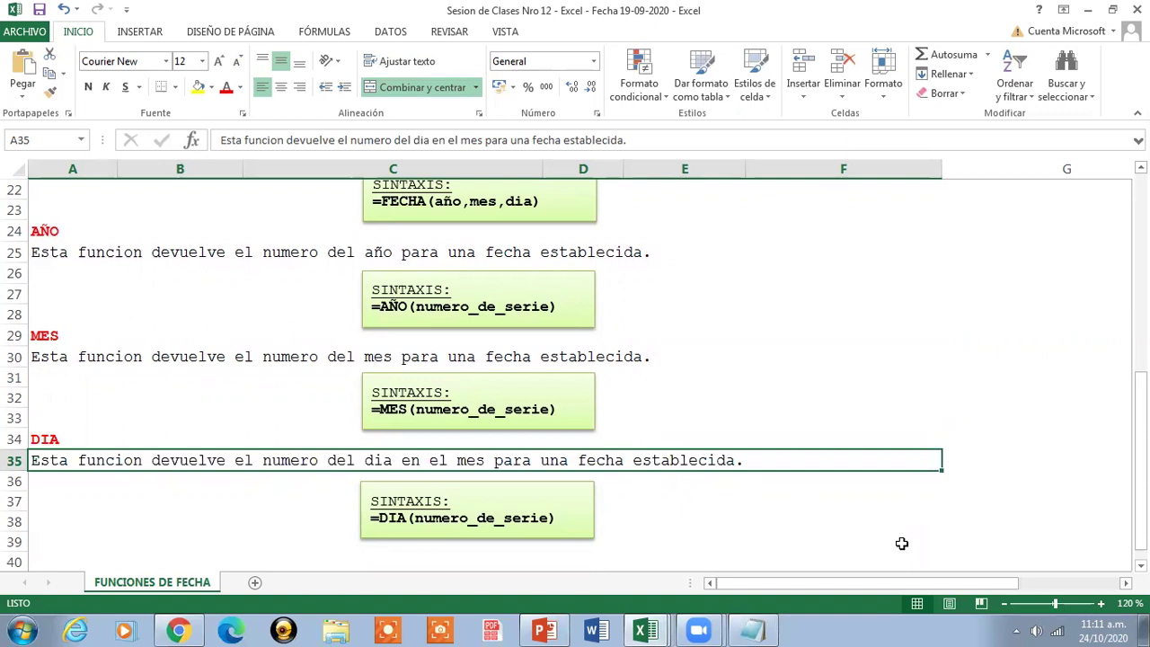
{"action": "mouse_move", "coordinate": [1141, 462]}
{"action": "left_mouse_down"}
{"action": "mouse_move", "coordinate": [1141, 473]}
{"action": "mouse_move", "coordinate": [1140, 261]}
{"action": "left_mouse_up"}
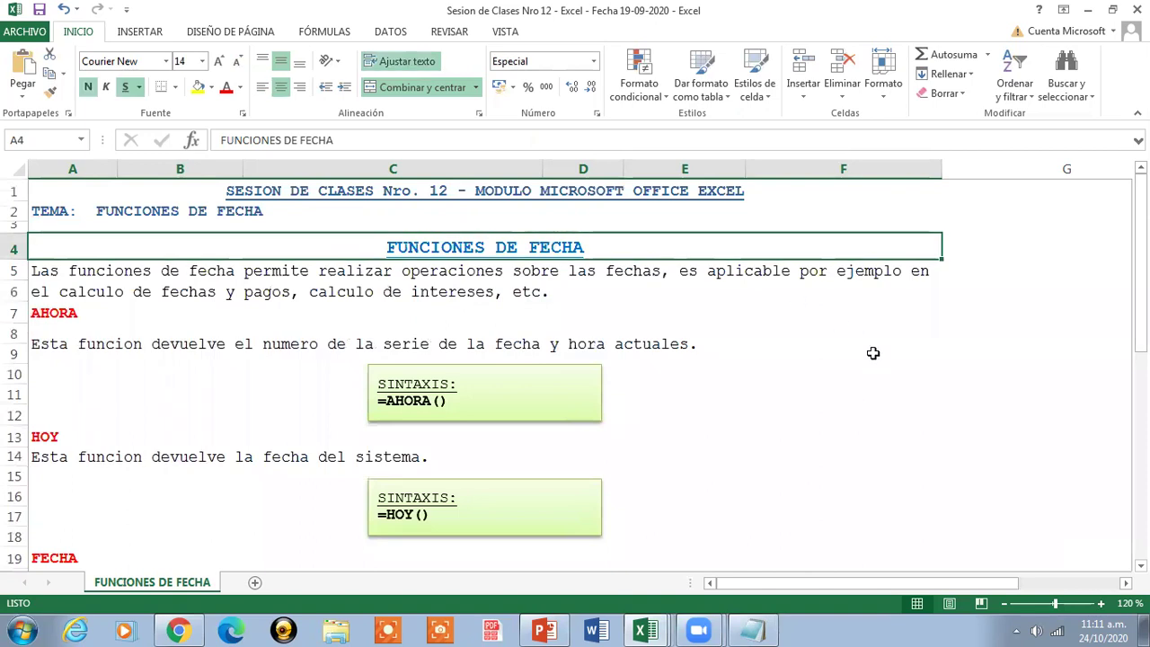
{"action": "left_click_drag", "start_coordinate": [1140, 269], "coordinate": [1139, 307]}
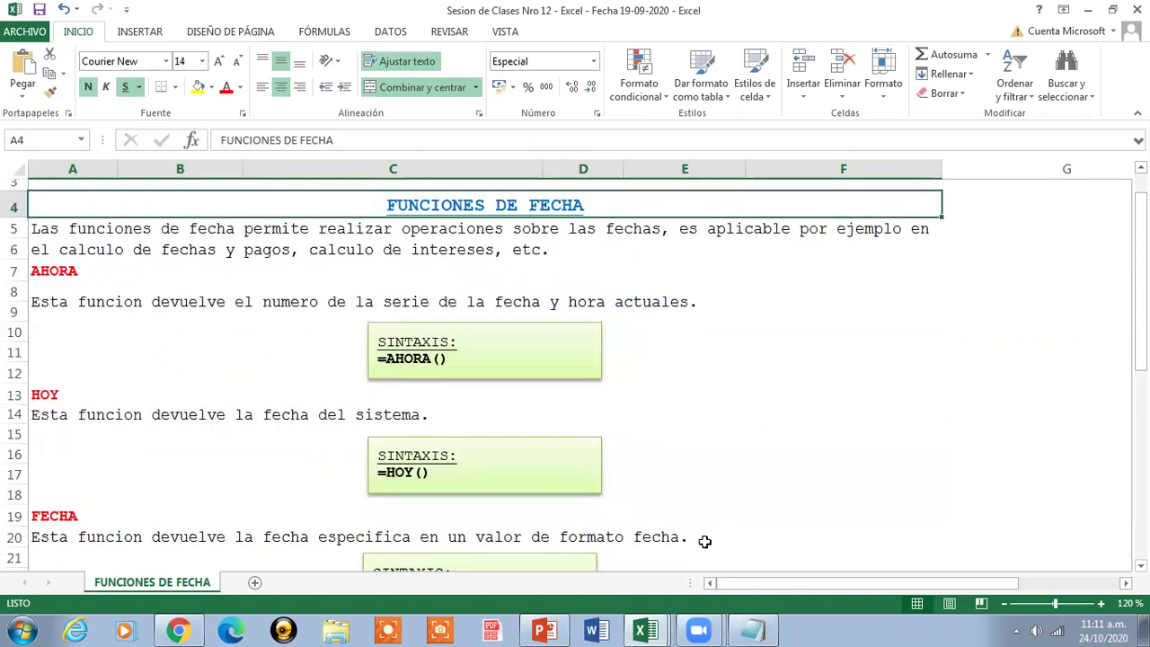
Switch to the Funciones de Fecha workbook and zoom it to 130%
{"action": "left_click", "coordinate": [644, 630]}
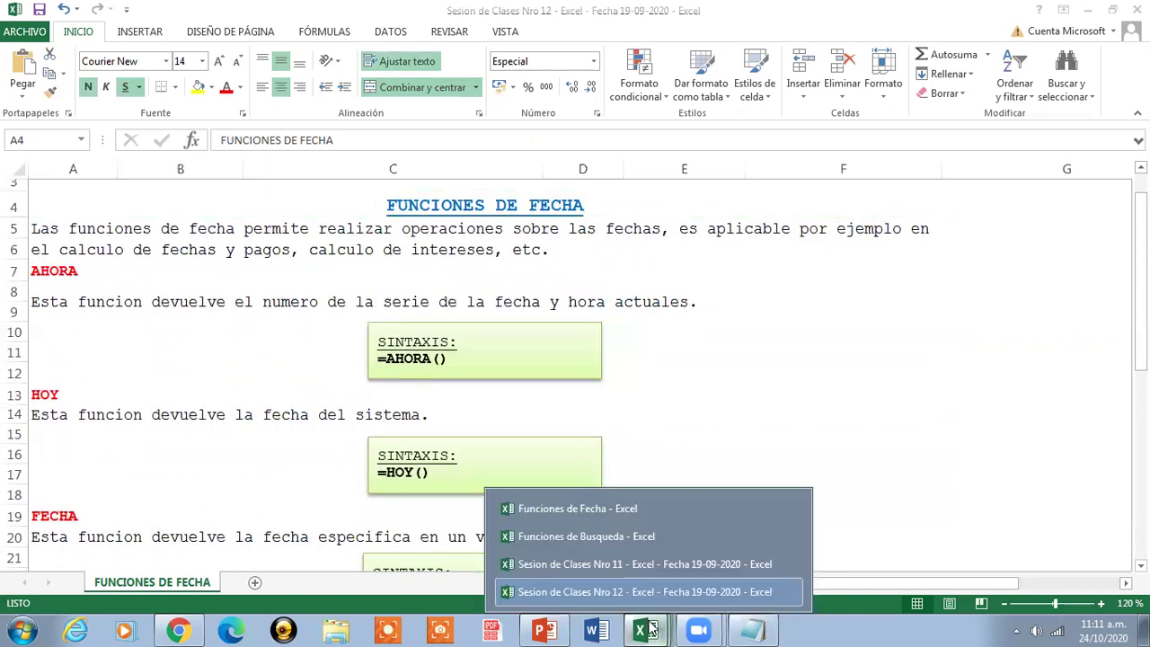
{"action": "left_click", "coordinate": [571, 508]}
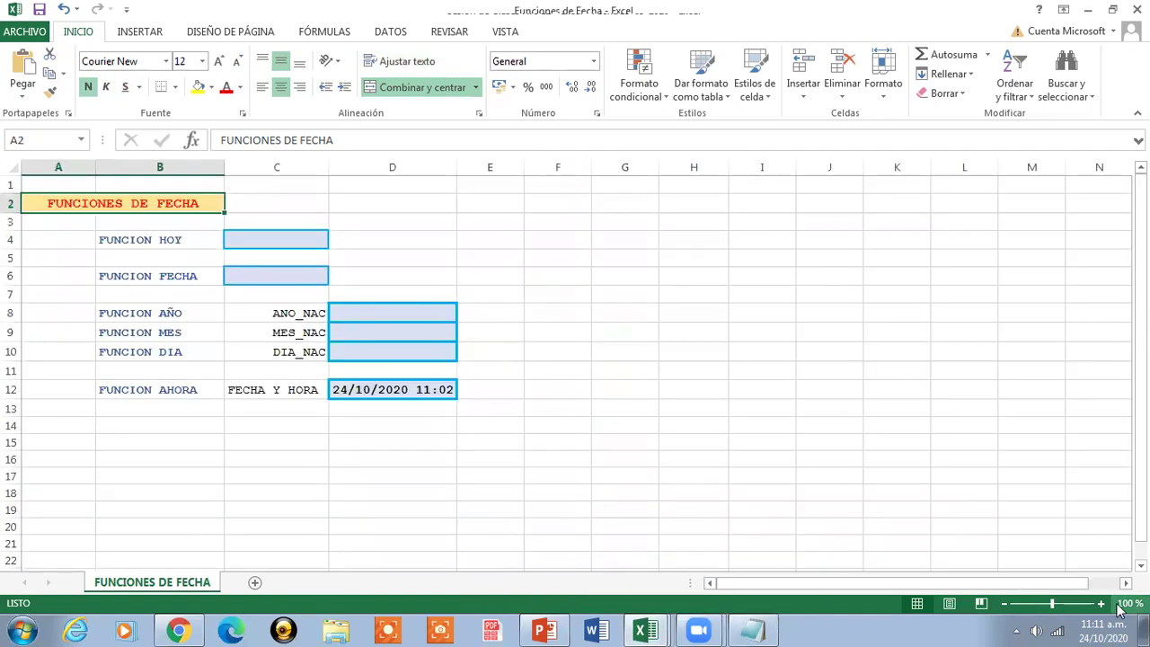
{"action": "left_click", "coordinate": [1101, 604]}
{"action": "left_click", "coordinate": [1101, 603]}
{"action": "left_click", "coordinate": [1101, 604]}
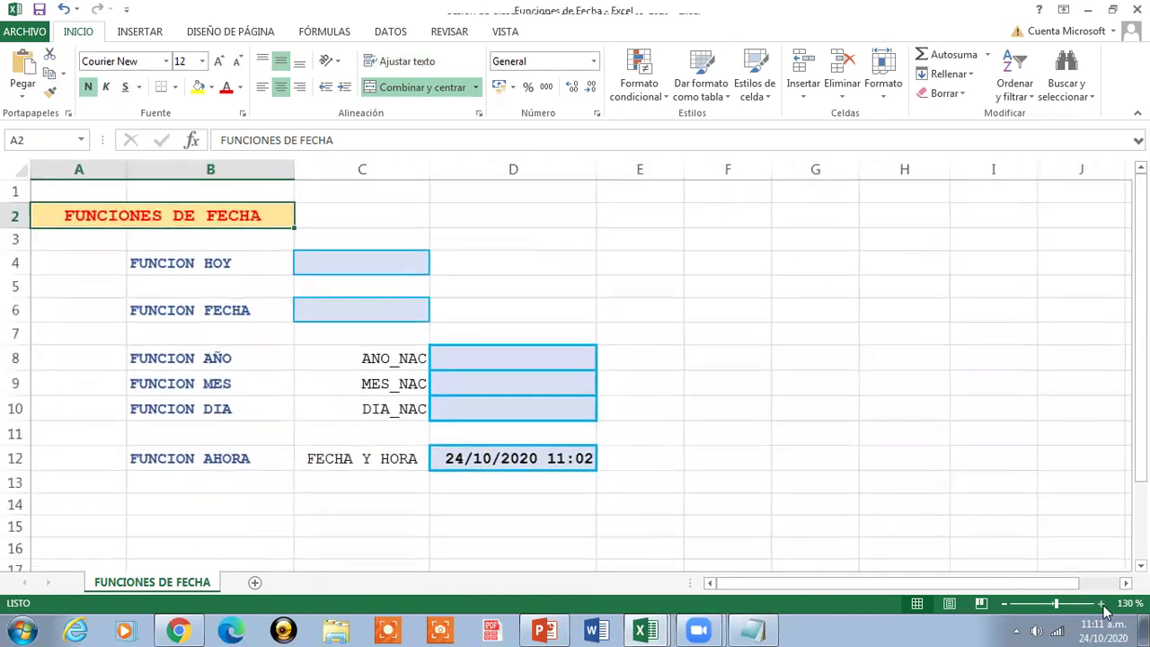
Clear the old AHORA value from D12 and dismiss the unrelated popup
{"action": "left_click", "coordinate": [523, 461]}
{"action": "key", "text": "Delete"}
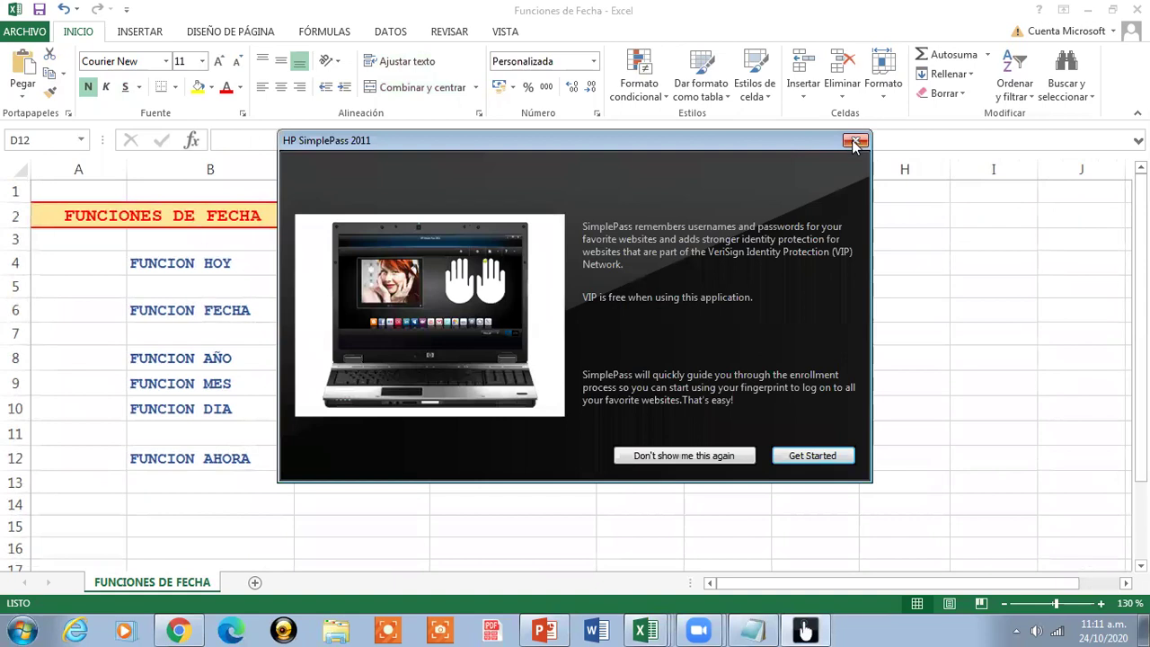
{"action": "left_click", "coordinate": [855, 140]}
{"action": "left_click", "coordinate": [388, 261]}
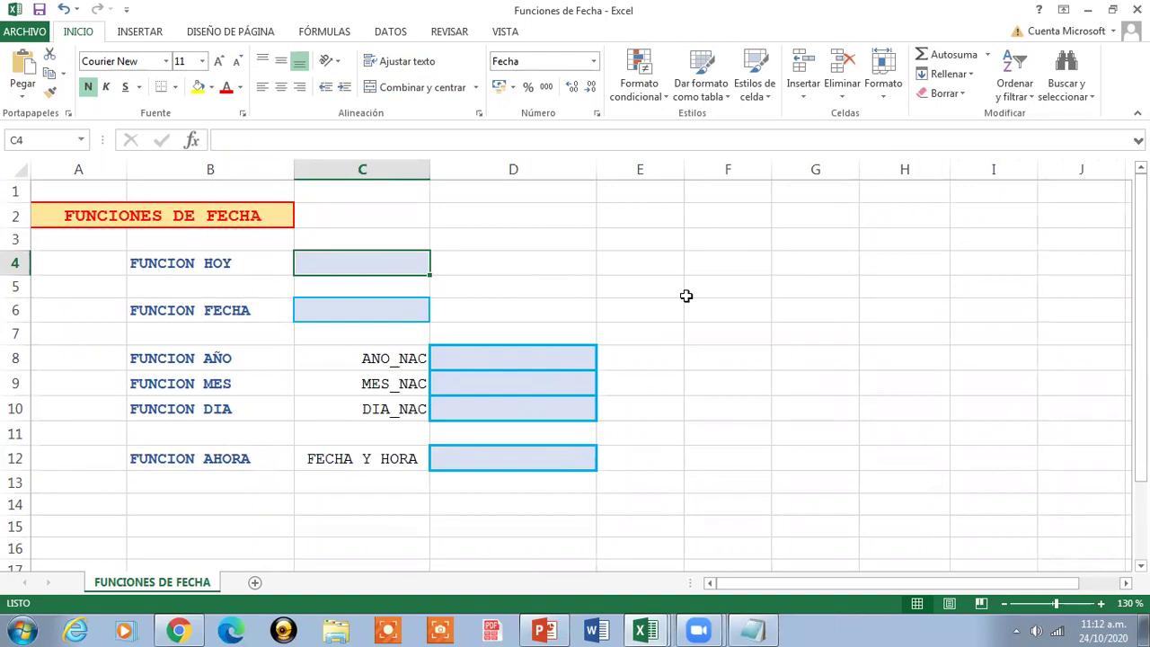
Enter =HOY() in C4 so it displays today's date, 24/10/2020
{"action": "type", "text": "="}
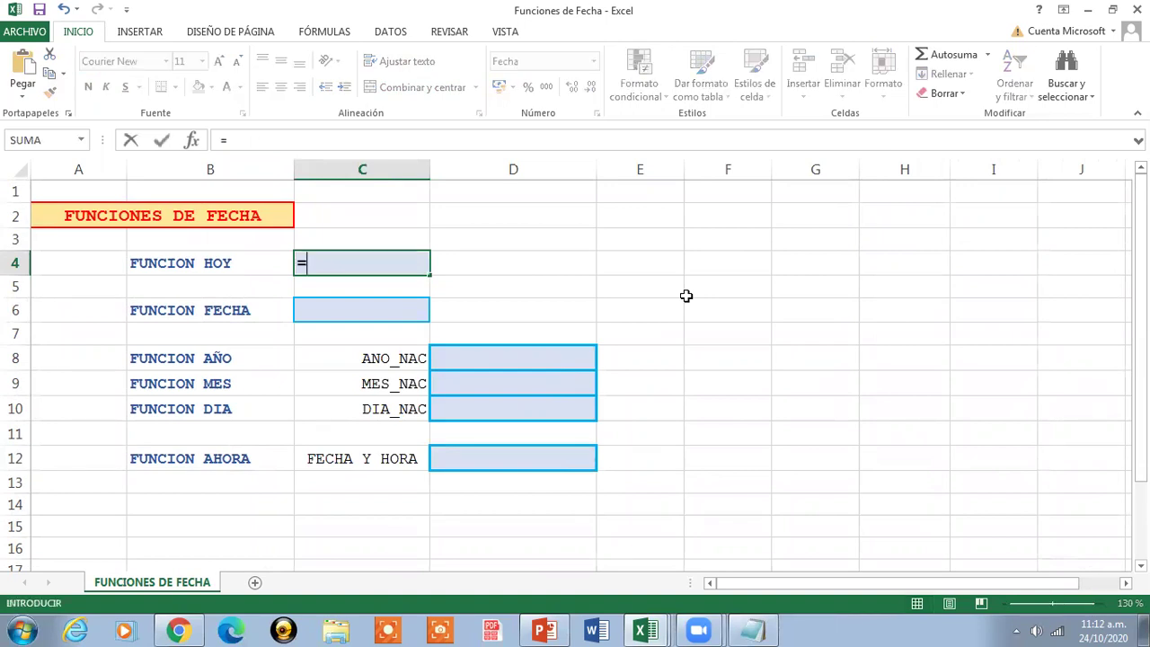
{"action": "type", "text": "hoy"}
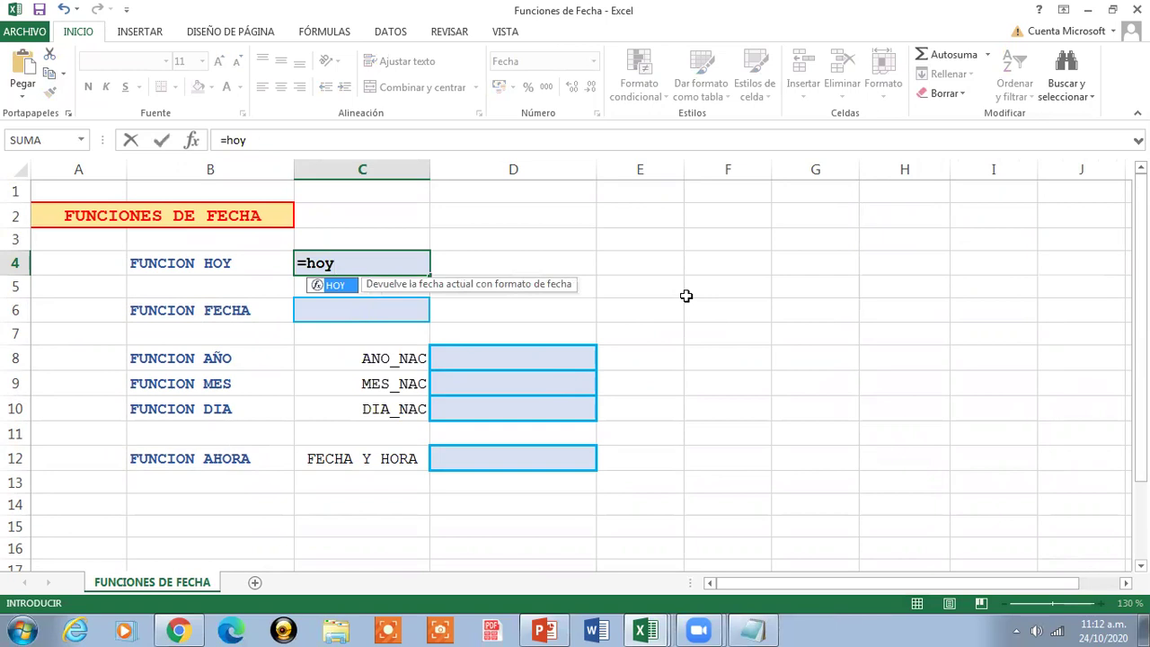
{"action": "key", "text": "BackSpace"}
{"action": "key", "text": "BackSpace"}
{"action": "key", "text": "BackSpace"}
{"action": "type", "text": "HOY"}
{"action": "type", "text": "("}
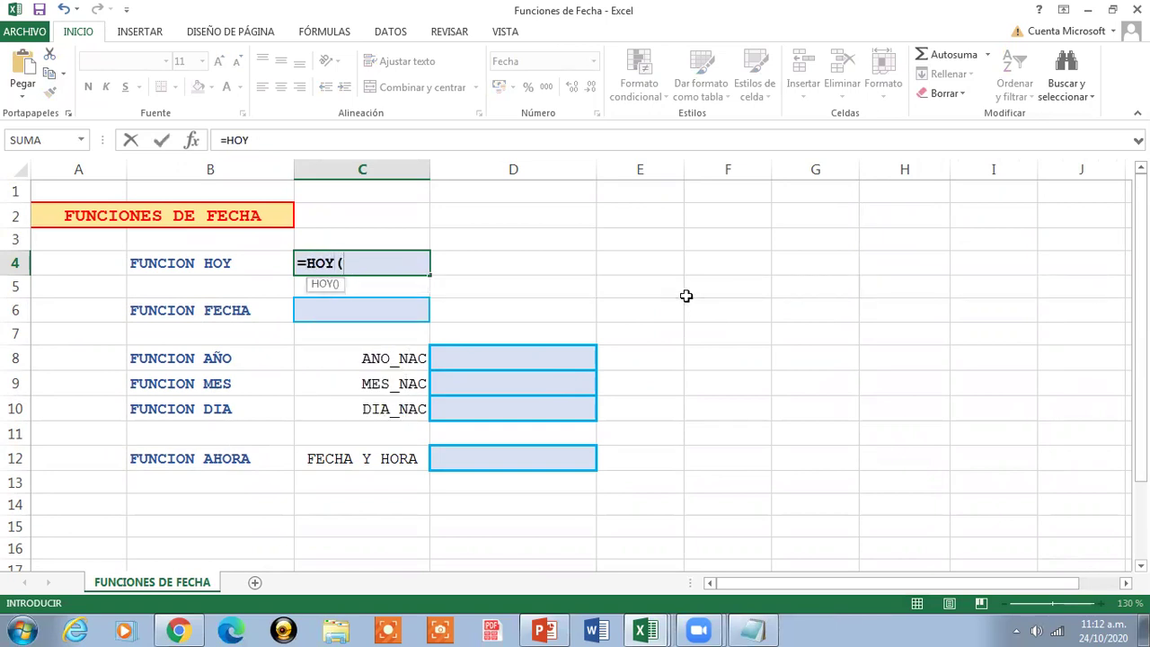
{"action": "type", "text": ")"}
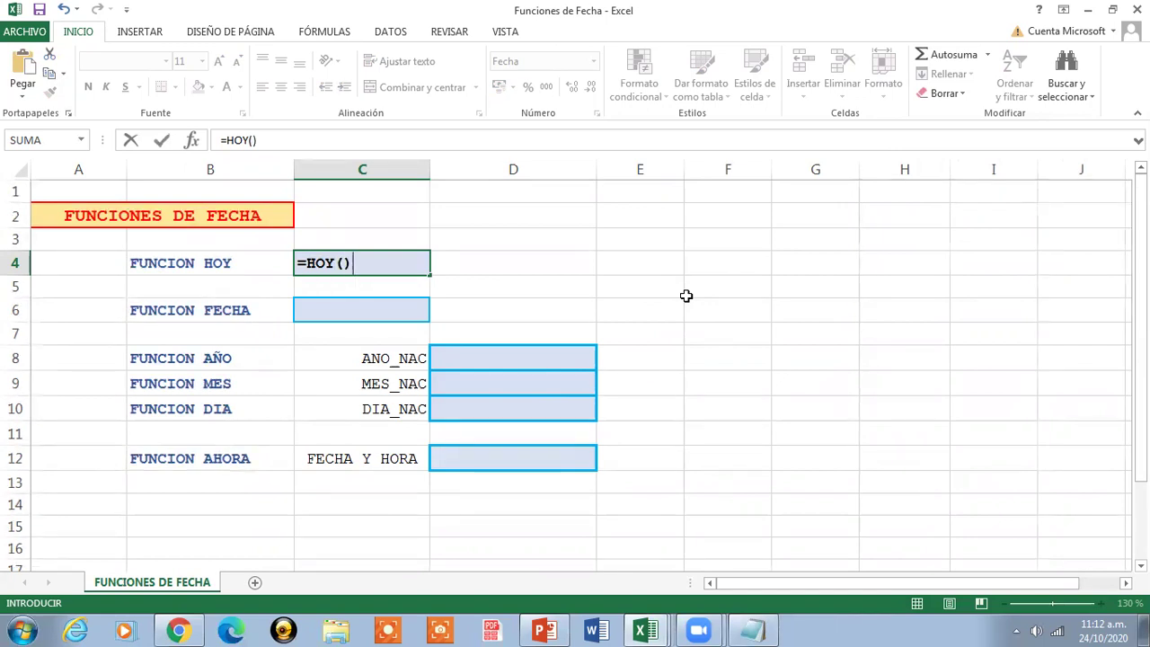
{"action": "key", "text": "Return"}
{"action": "left_click", "coordinate": [334, 261]}
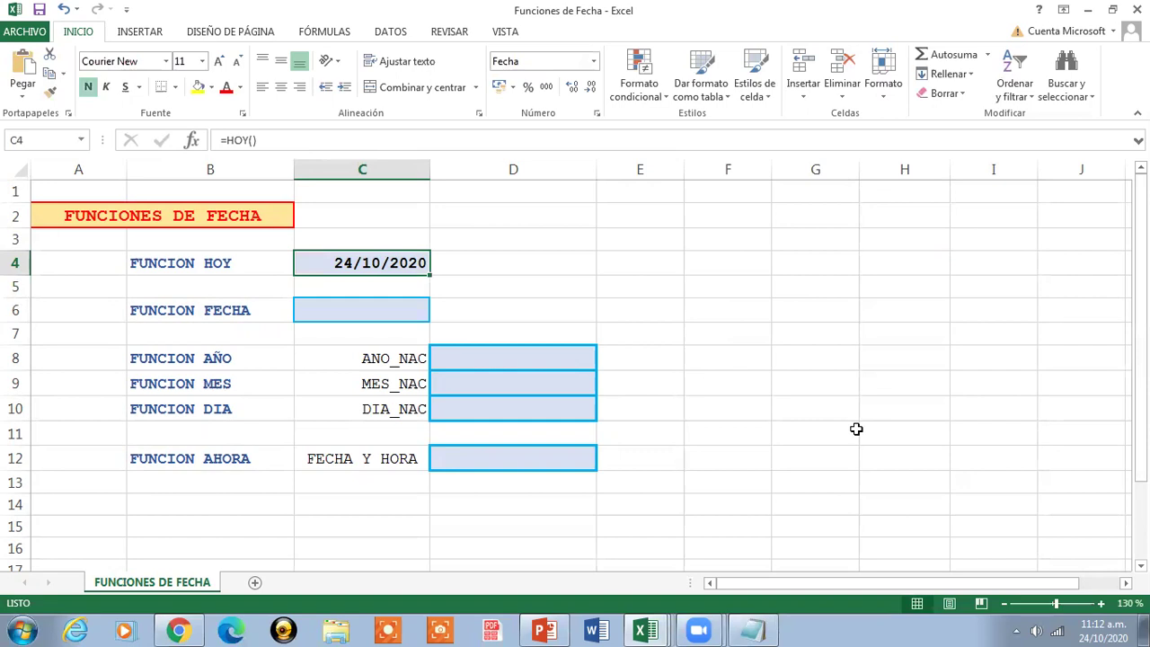
{"action": "left_click", "coordinate": [387, 311]}
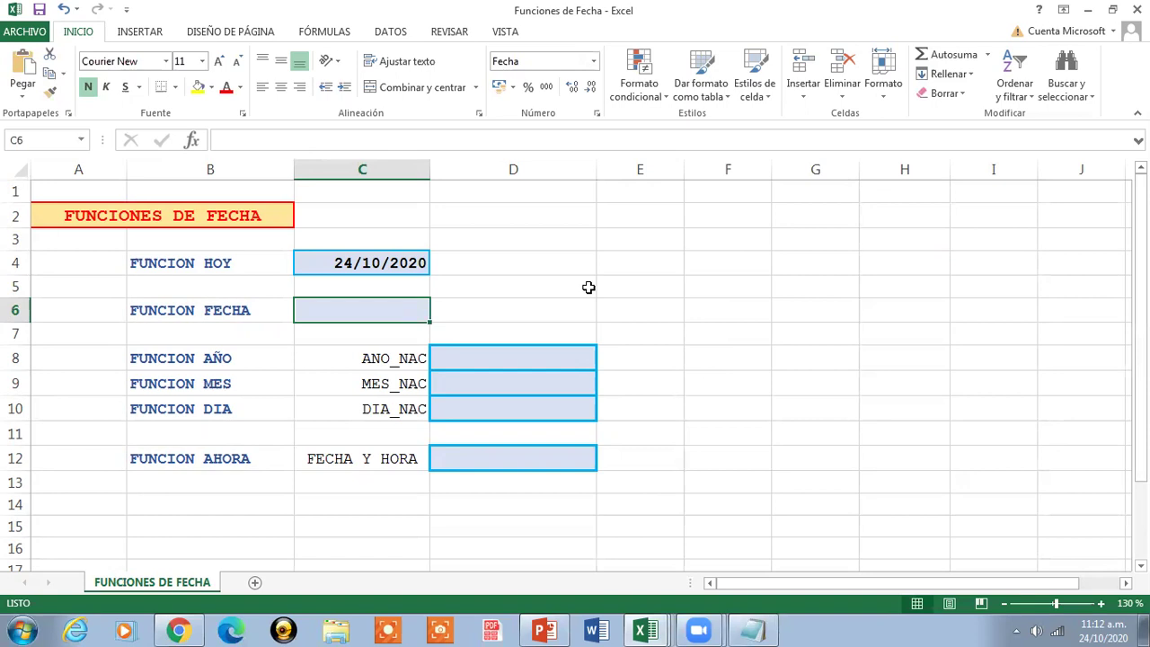
Enter the birth date formula =FECHA(1980,12,30) in C6 and review it
{"action": "type", "text": "=FECHA"}
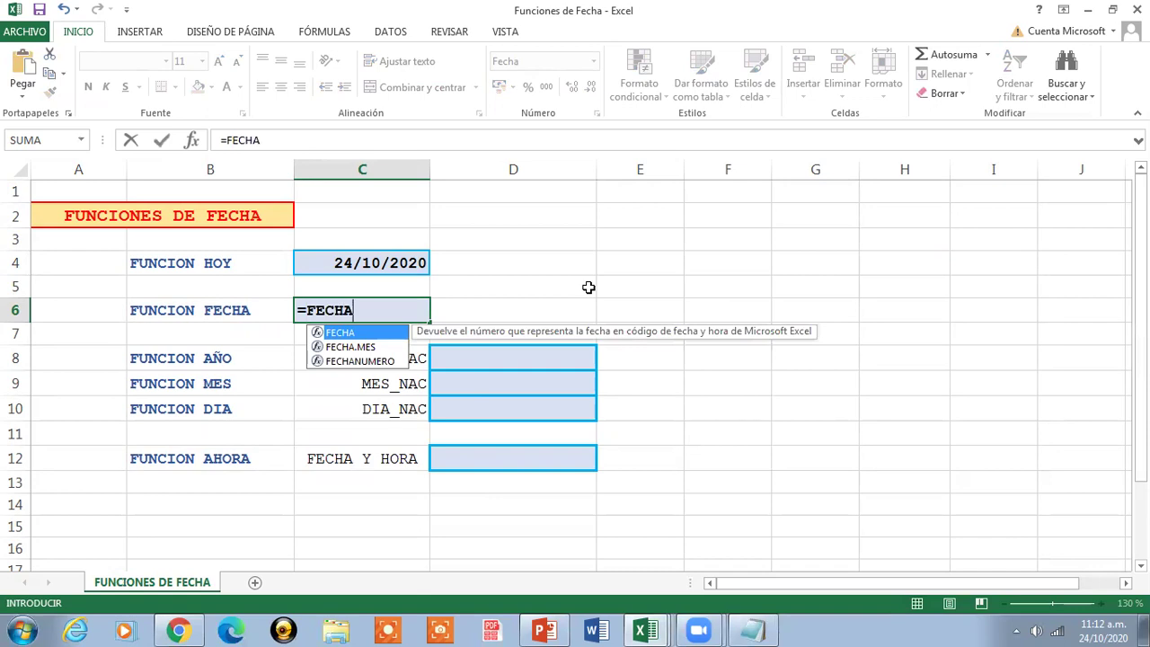
{"action": "type", "text": "("}
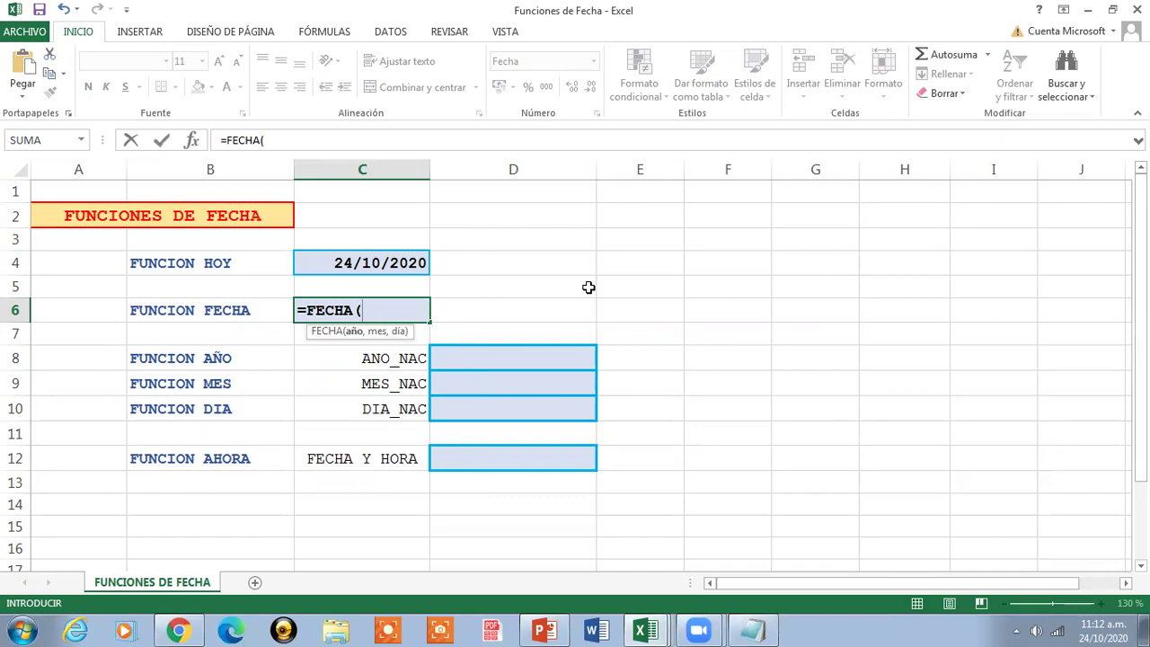
{"action": "type", "text": "1980"}
{"action": "type", "text": ","}
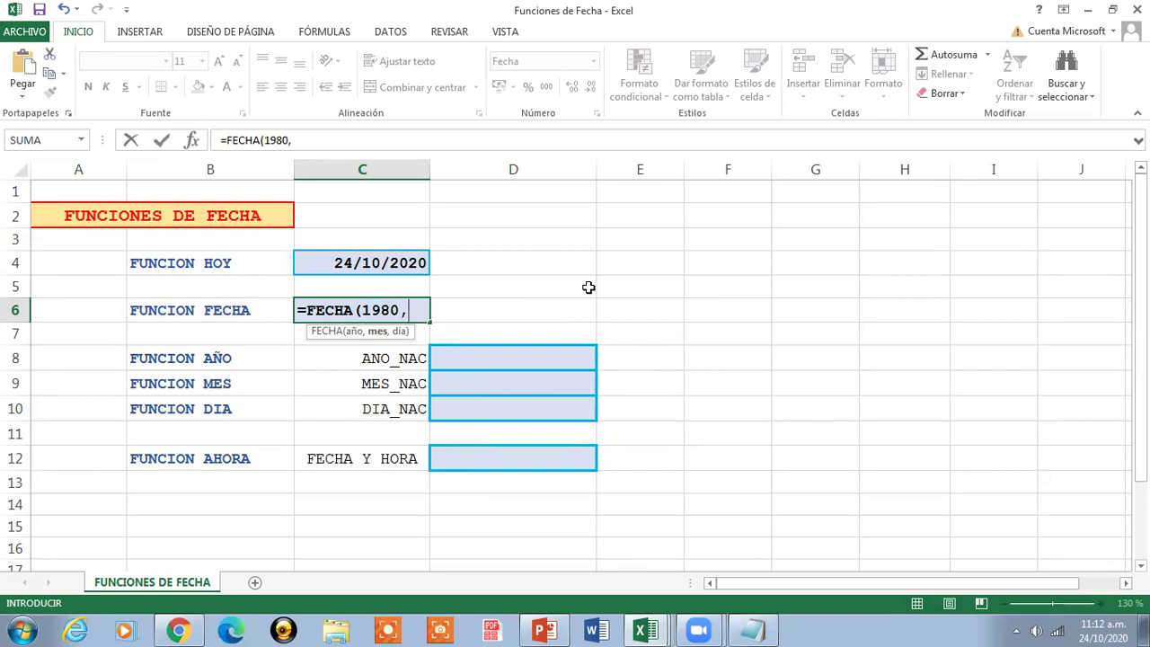
{"action": "type", "text": "12"}
{"action": "type", "text": ","}
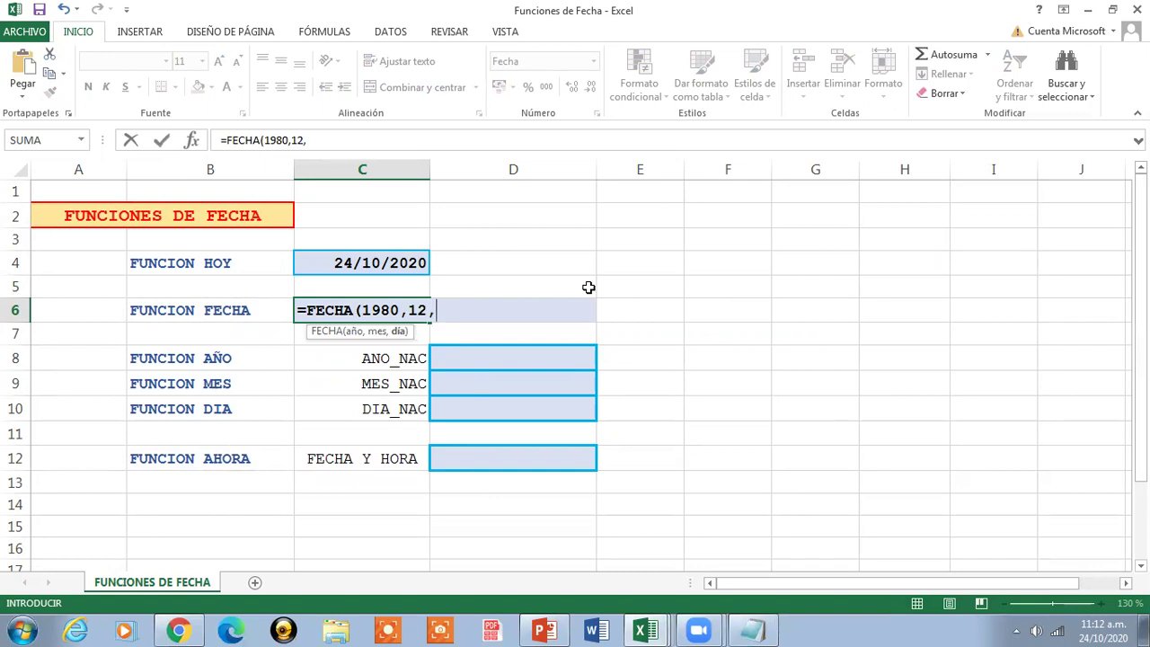
{"action": "type", "text": "30)"}
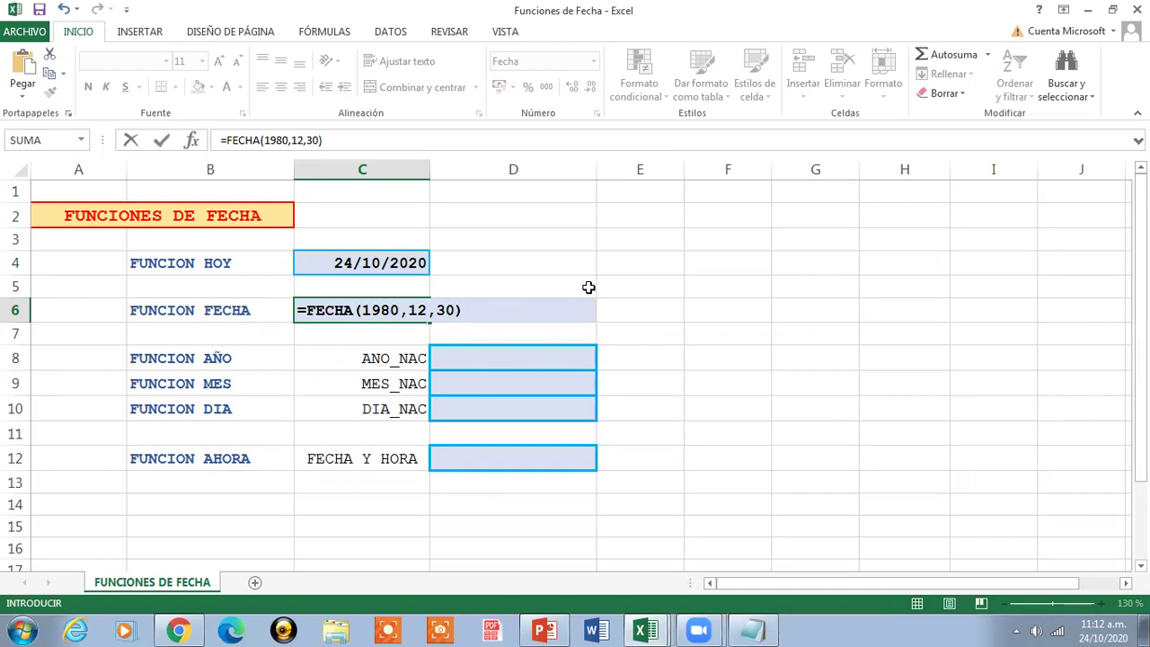
{"action": "key", "text": "Return"}
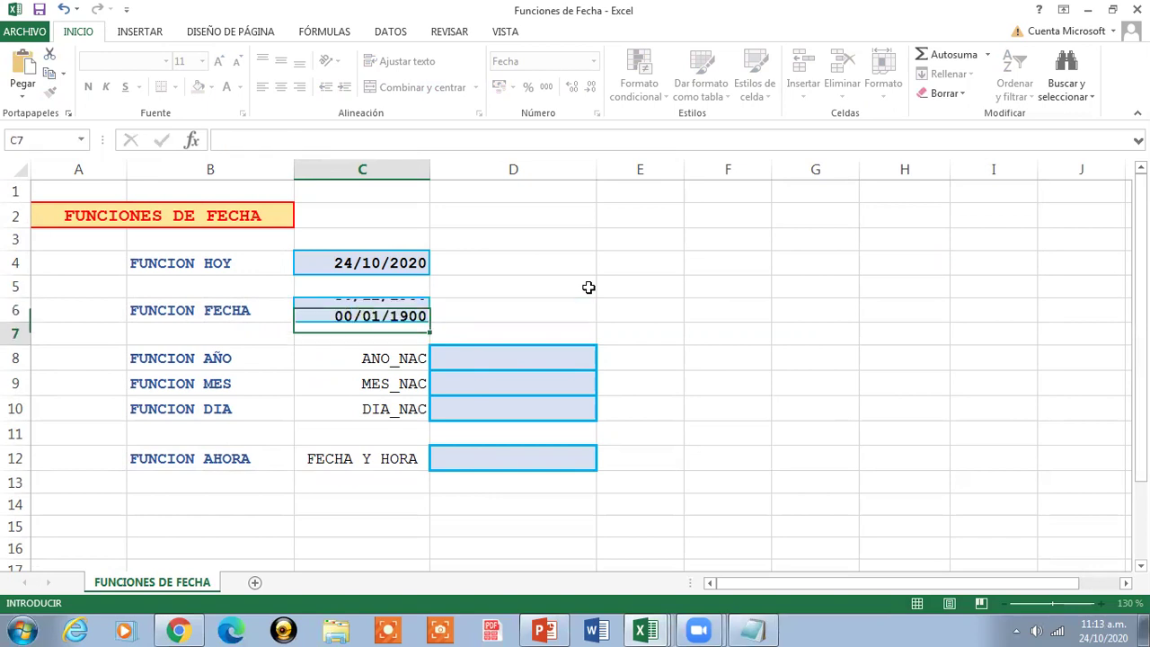
{"action": "left_click", "coordinate": [345, 310]}
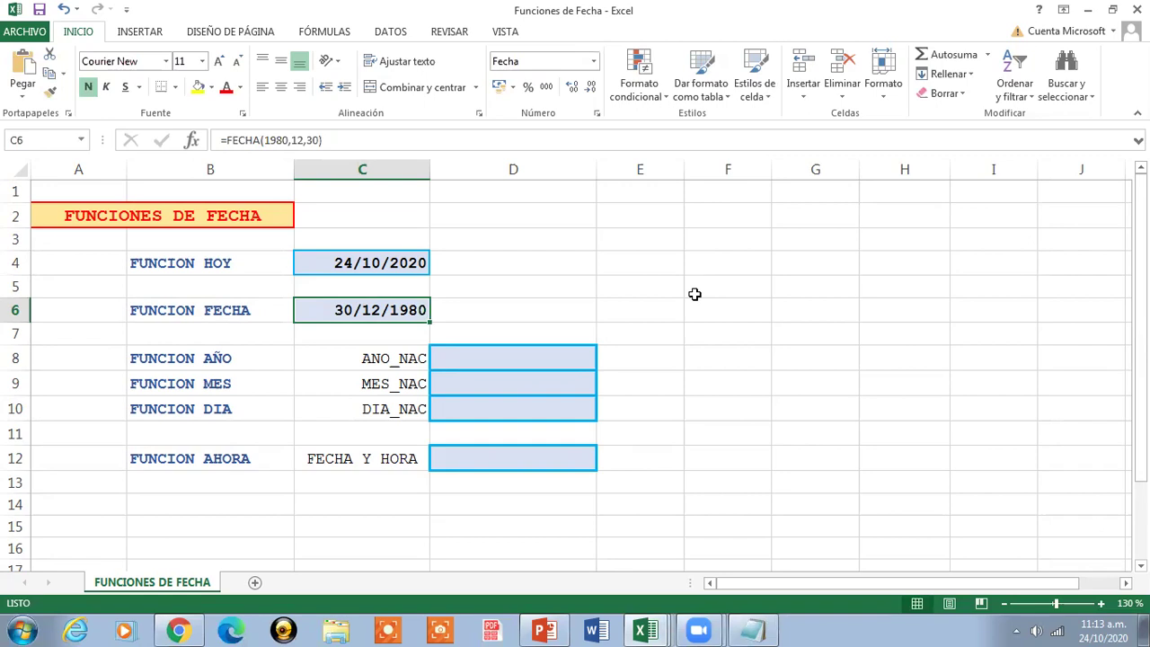
Put =AÑO(C6) in D8 to extract the year 1980 from the birth date
{"action": "left_click", "coordinate": [565, 355]}
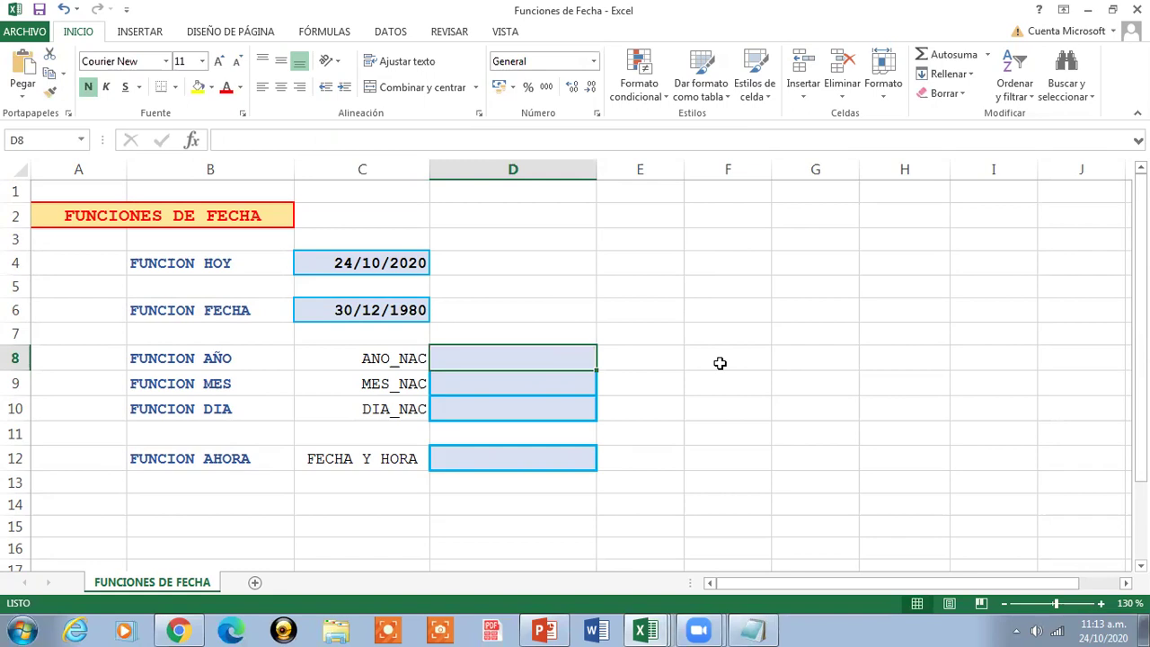
{"action": "type", "text": "=A"}
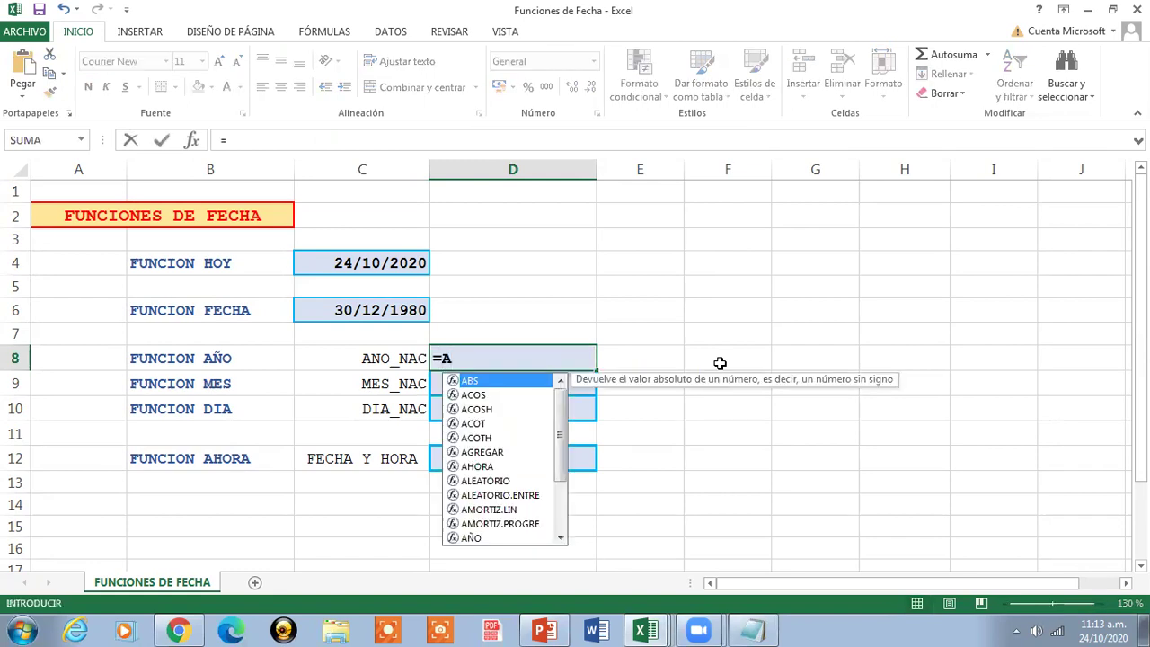
{"action": "double_click", "coordinate": [471, 537]}
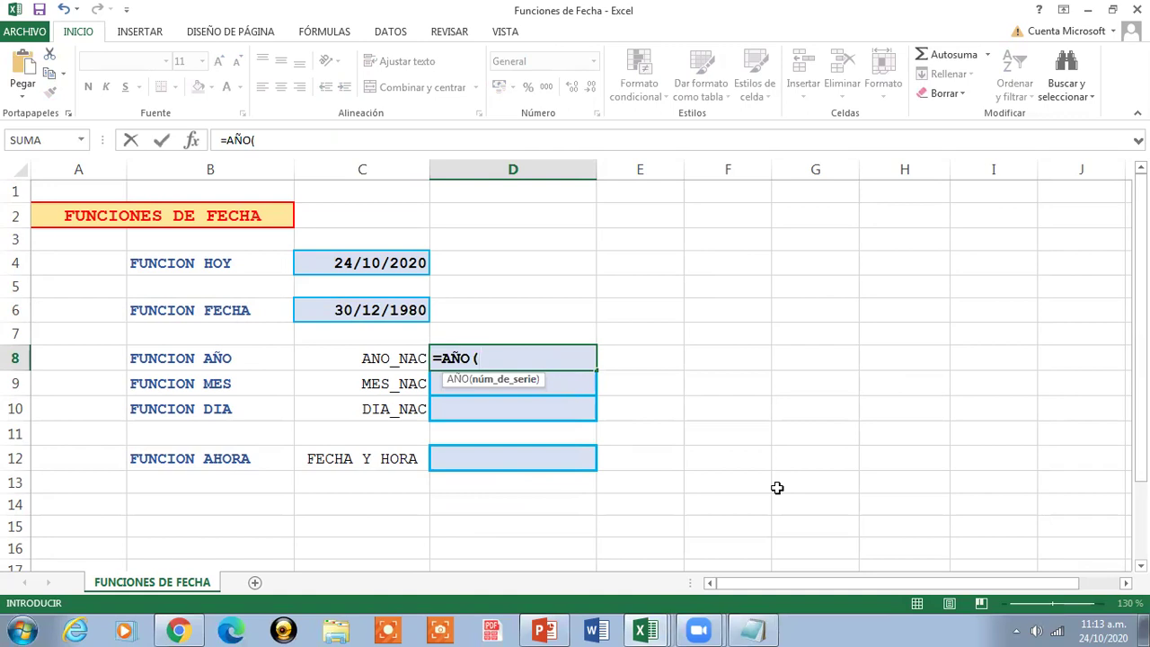
{"action": "type", "text": "C6)"}
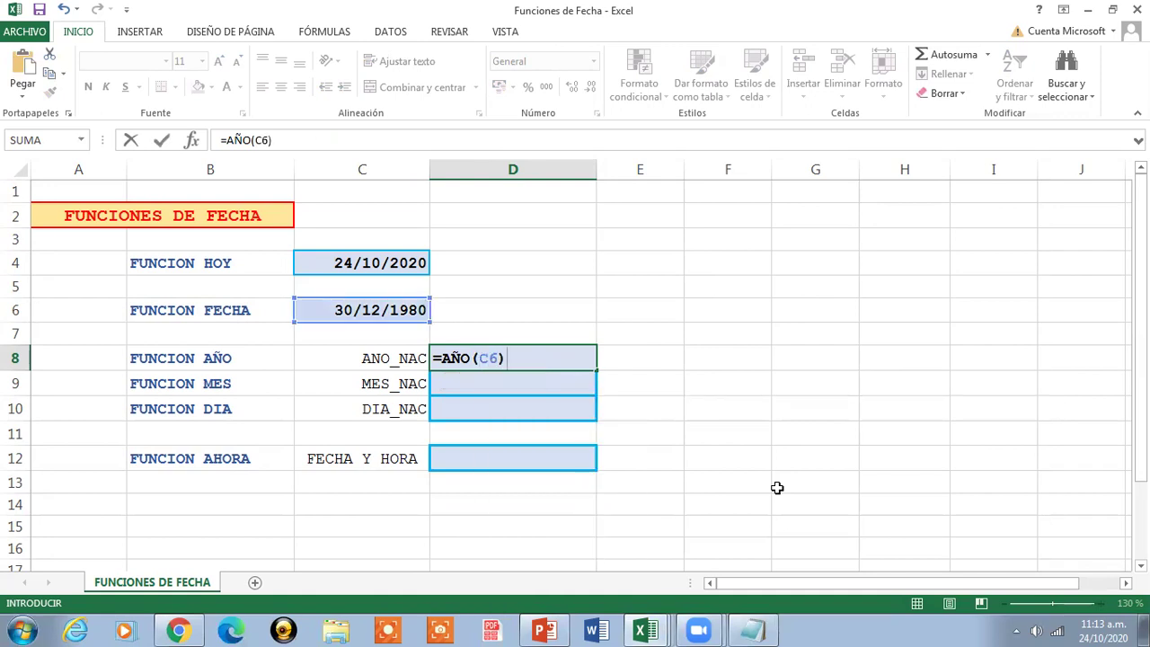
{"action": "key", "text": "Return"}
{"action": "key", "text": "Up"}
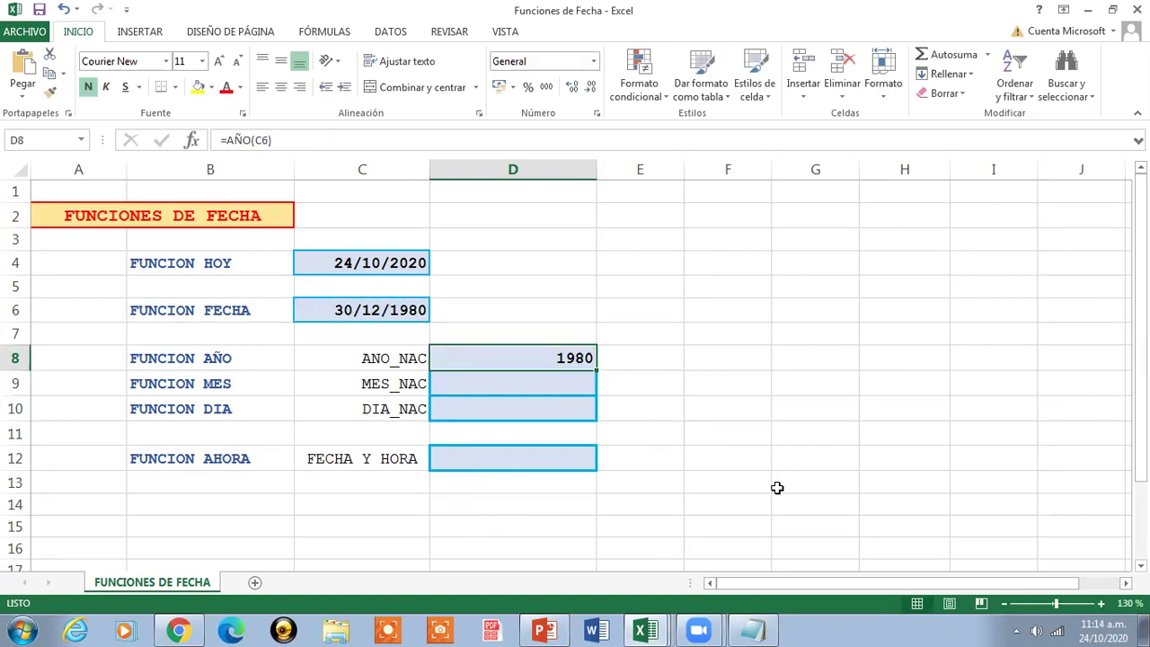
{"action": "key", "text": "Down"}
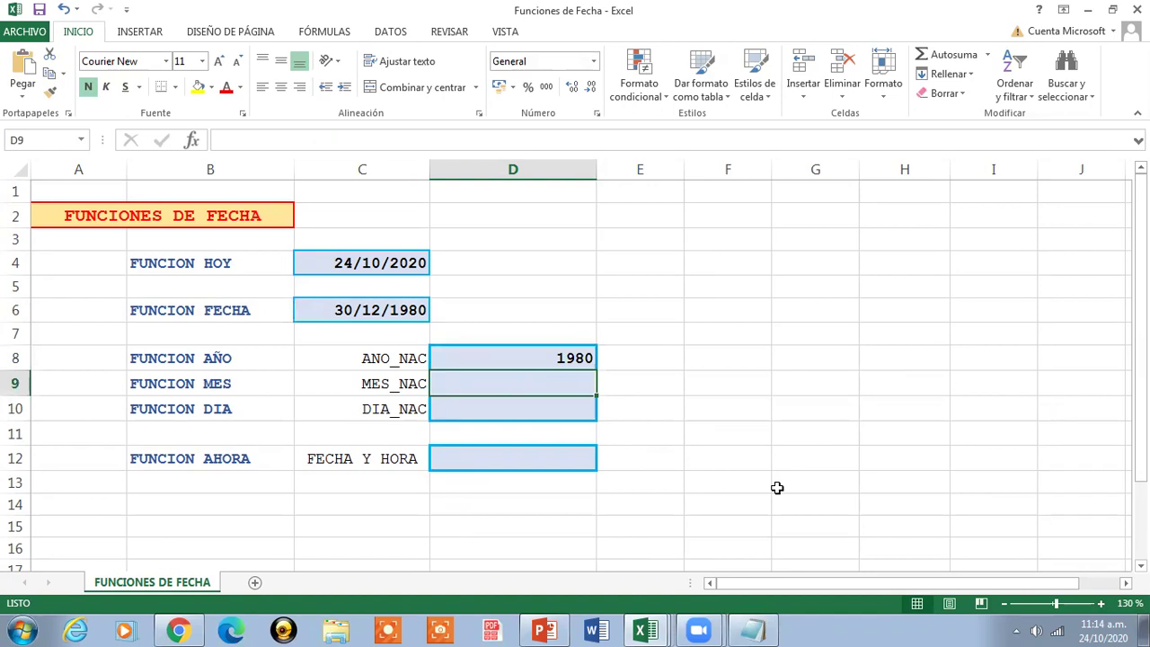
{"action": "type", "text": "="}
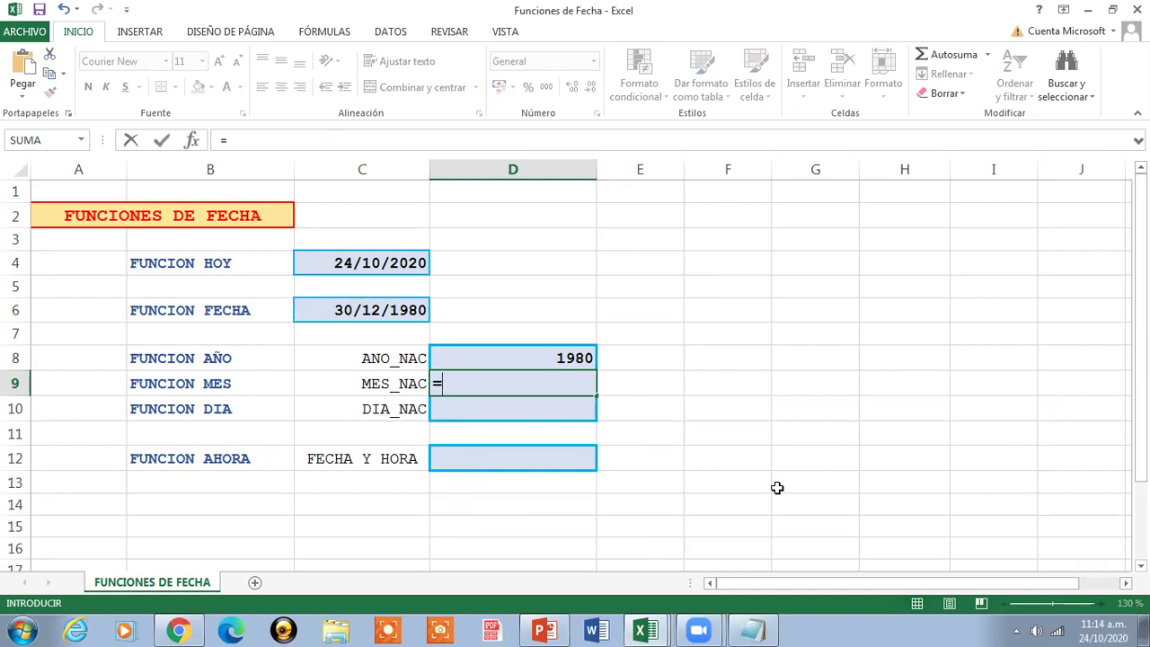
{"action": "type", "text": "MES"}
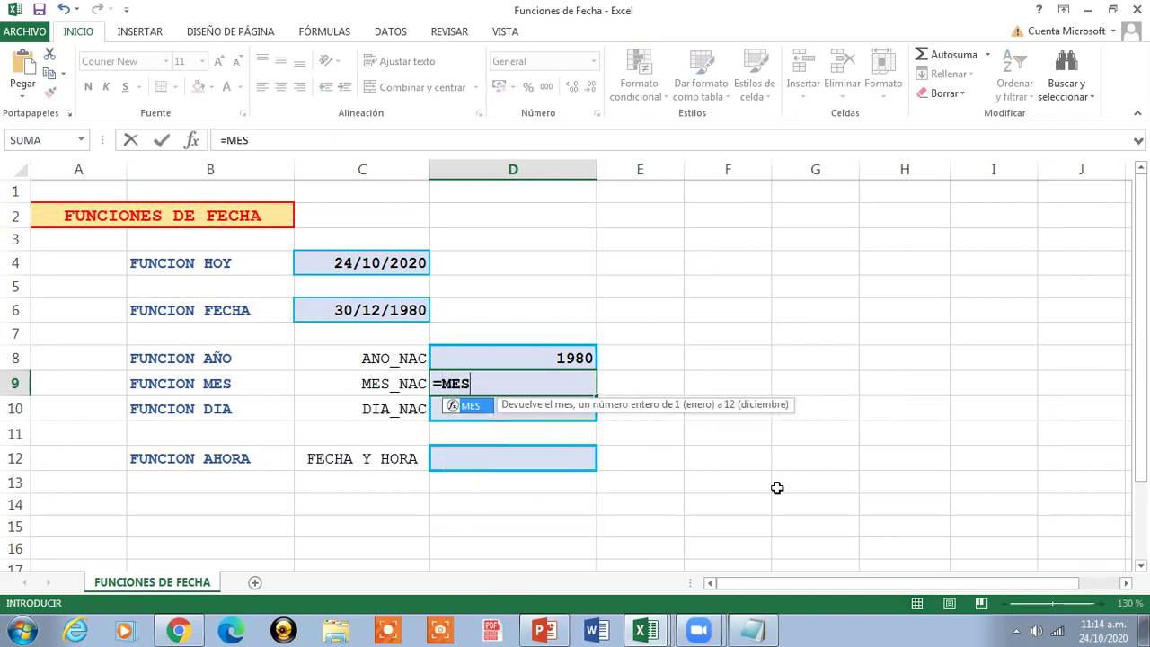
{"action": "type", "text": "("}
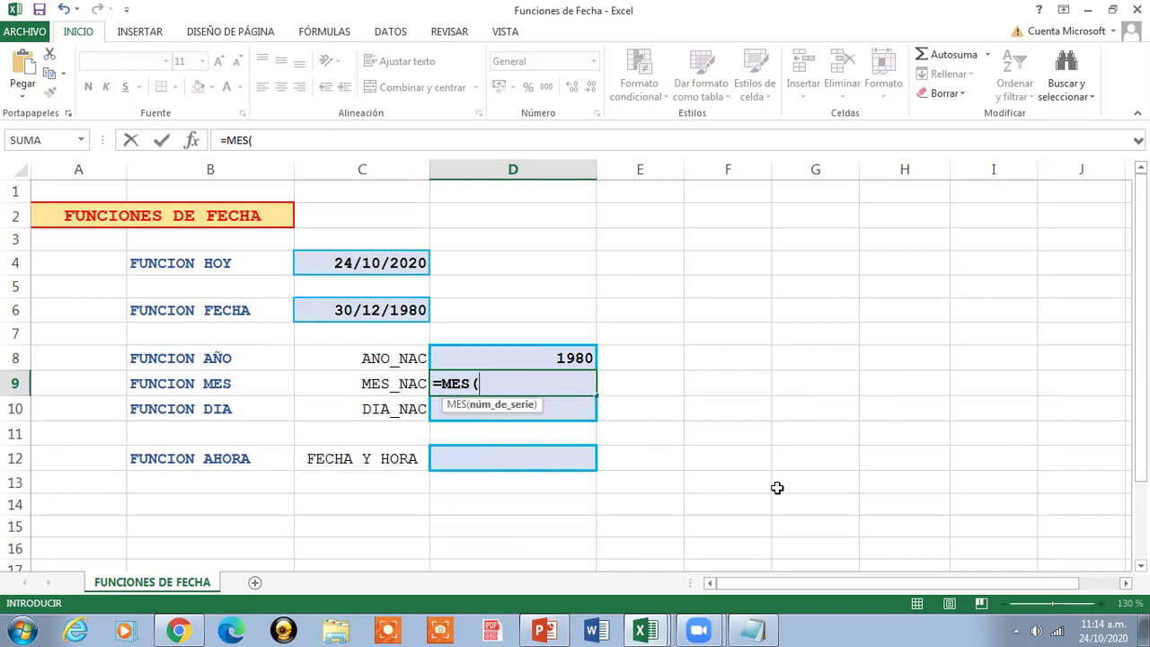
Complete =MES(C6) in D9 so it shows the month 12
{"action": "left_click", "coordinate": [334, 309]}
{"action": "type", "text": ")"}
{"action": "key", "text": "Return"}
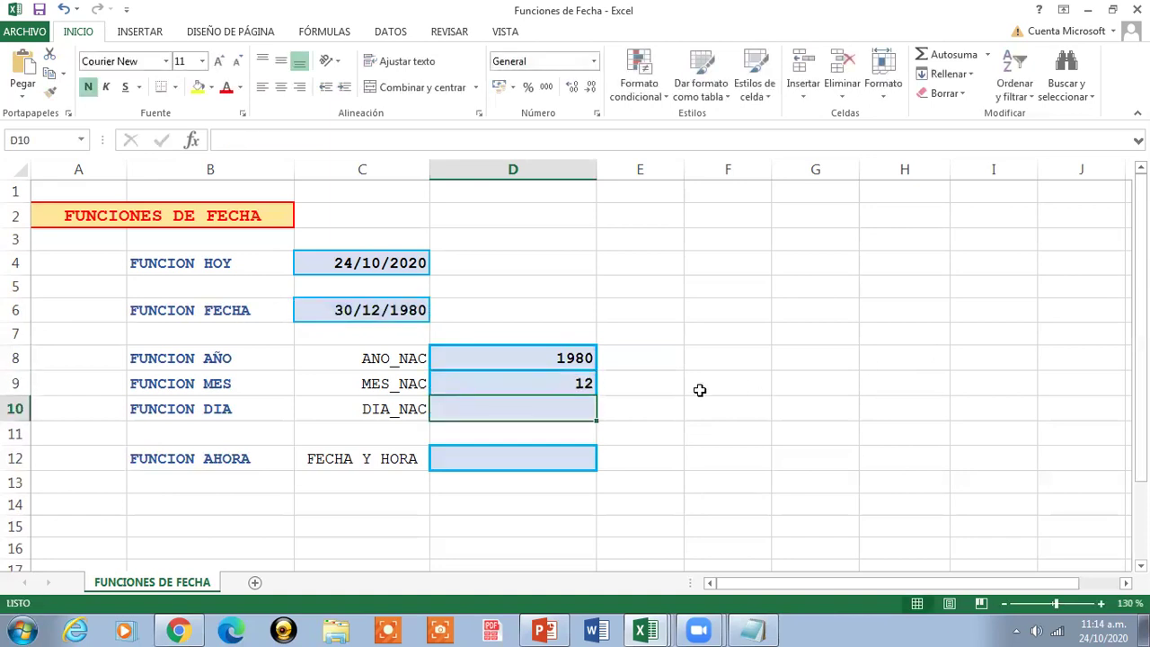
{"action": "left_click", "coordinate": [570, 386]}
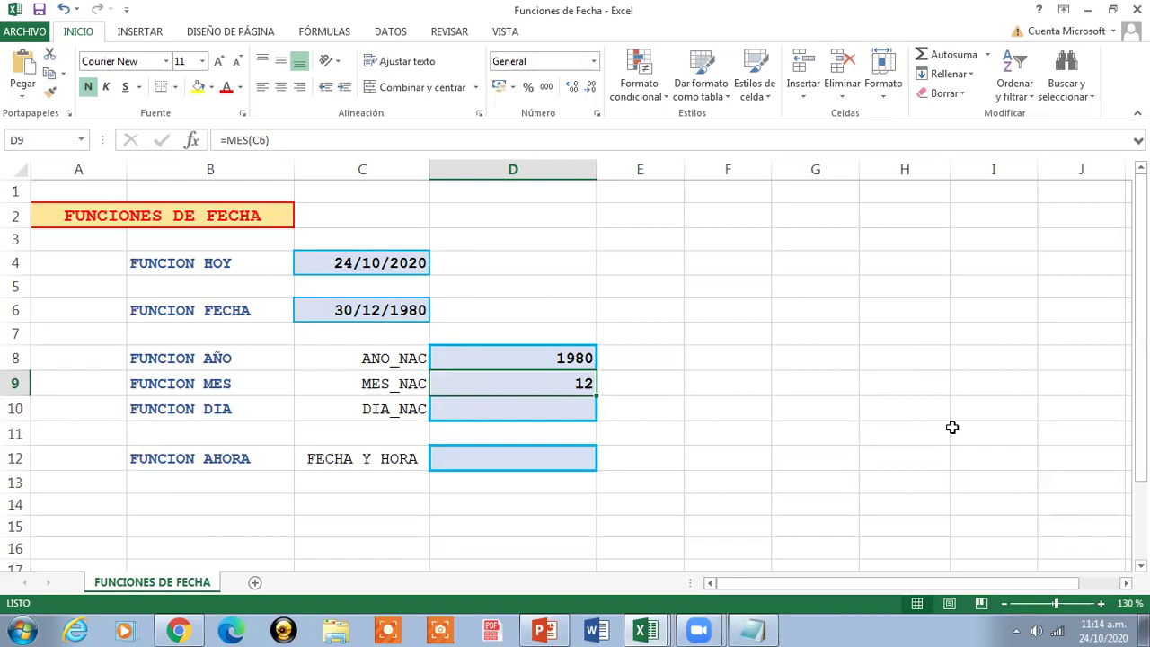
{"action": "key", "text": "Down"}
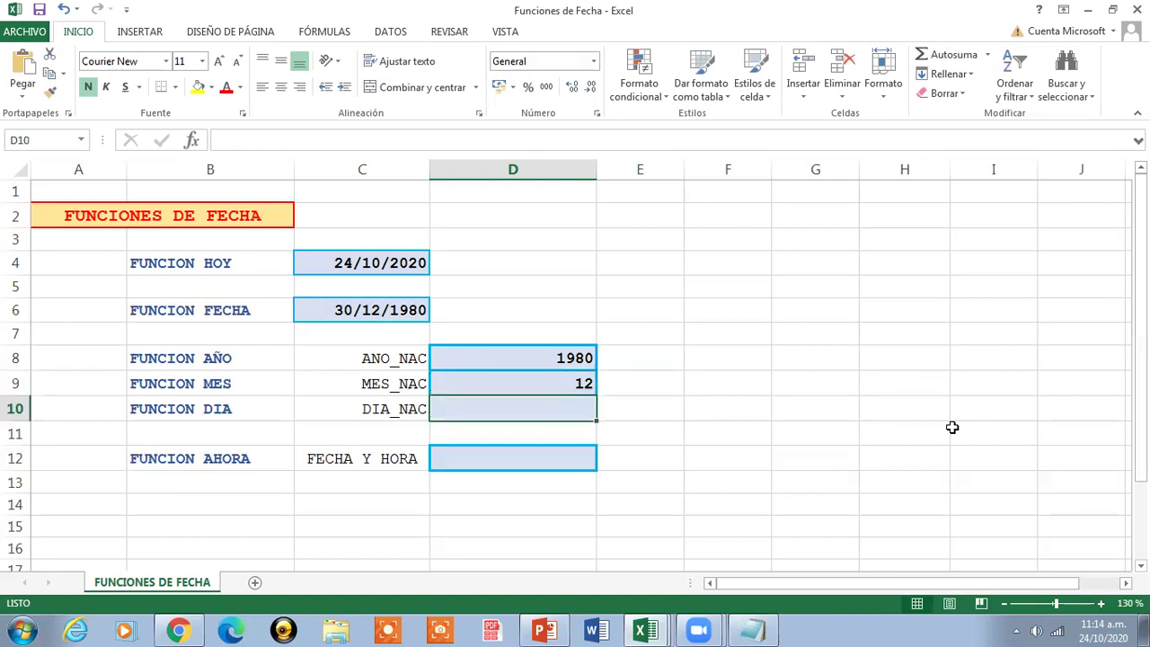
Enter =DIA(C6) in D10, fixing typos along the way, to show day 30
{"action": "type", "text": "="}
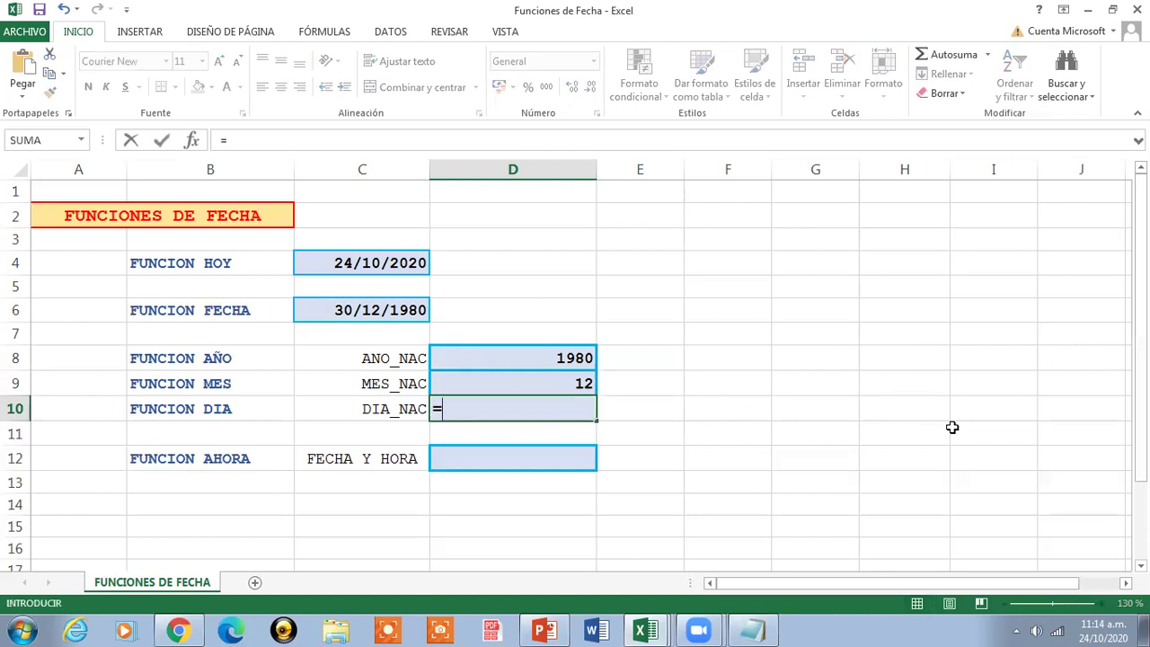
{"action": "type", "text": "DIS"}
{"action": "key", "text": "BackSpace"}
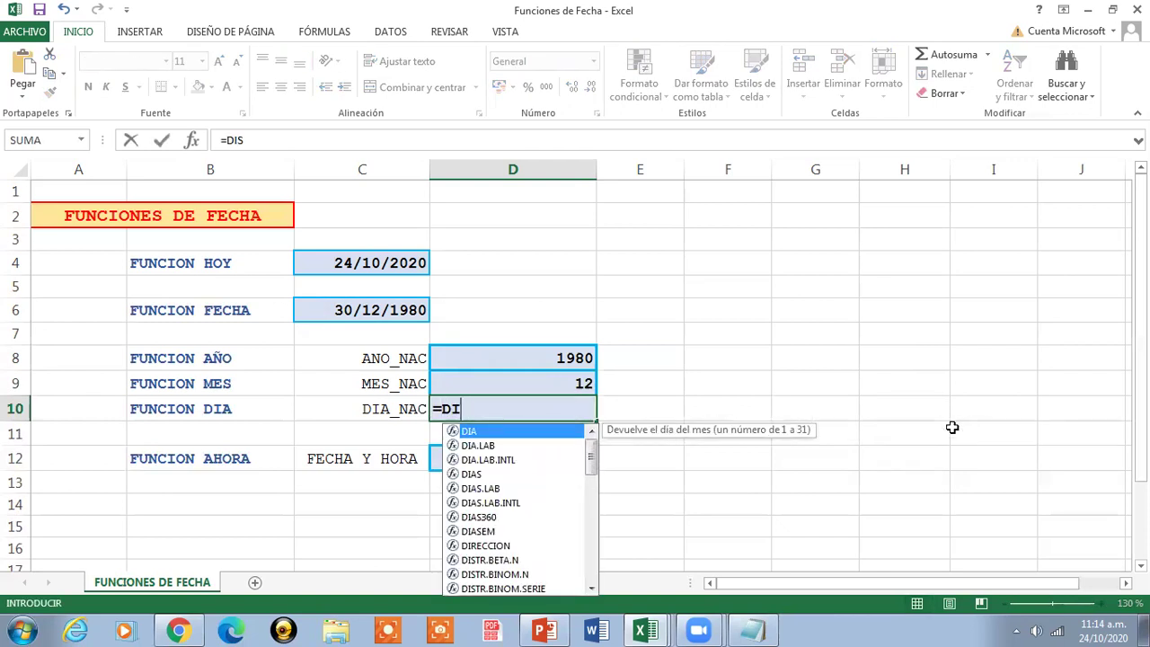
{"action": "type", "text": "A("}
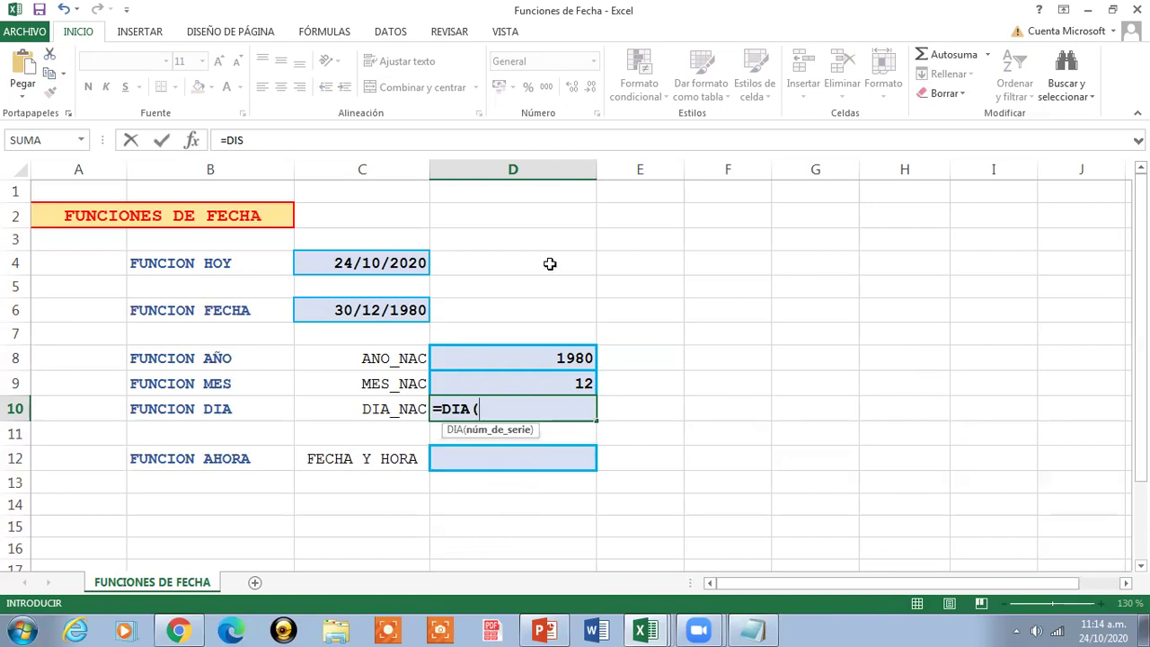
{"action": "left_click", "coordinate": [358, 312]}
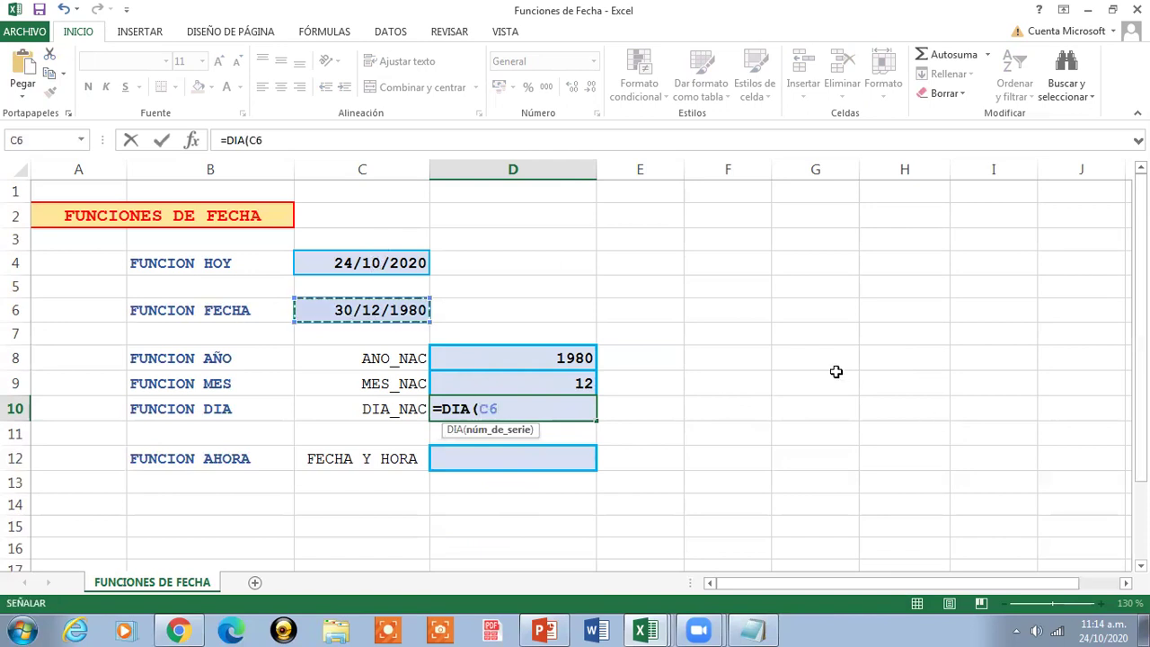
{"action": "type", "text": "C"}
{"action": "key", "text": "BackSpace"}
{"action": "type", "text": ")"}
{"action": "key", "text": "Return"}
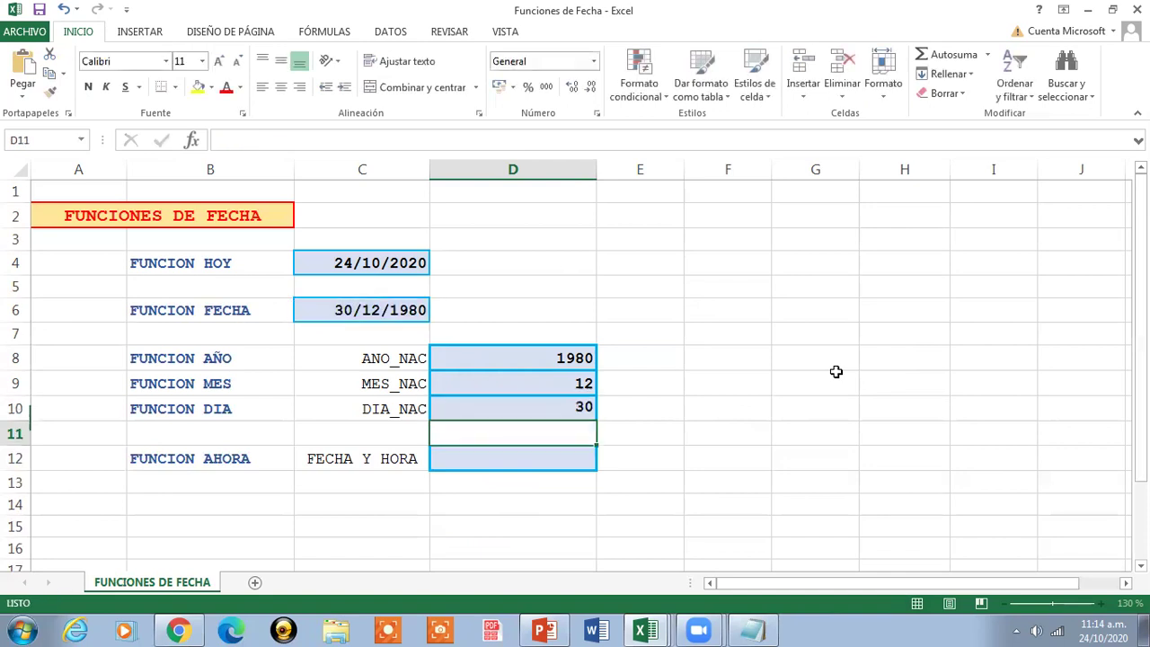
{"action": "left_click", "coordinate": [546, 410]}
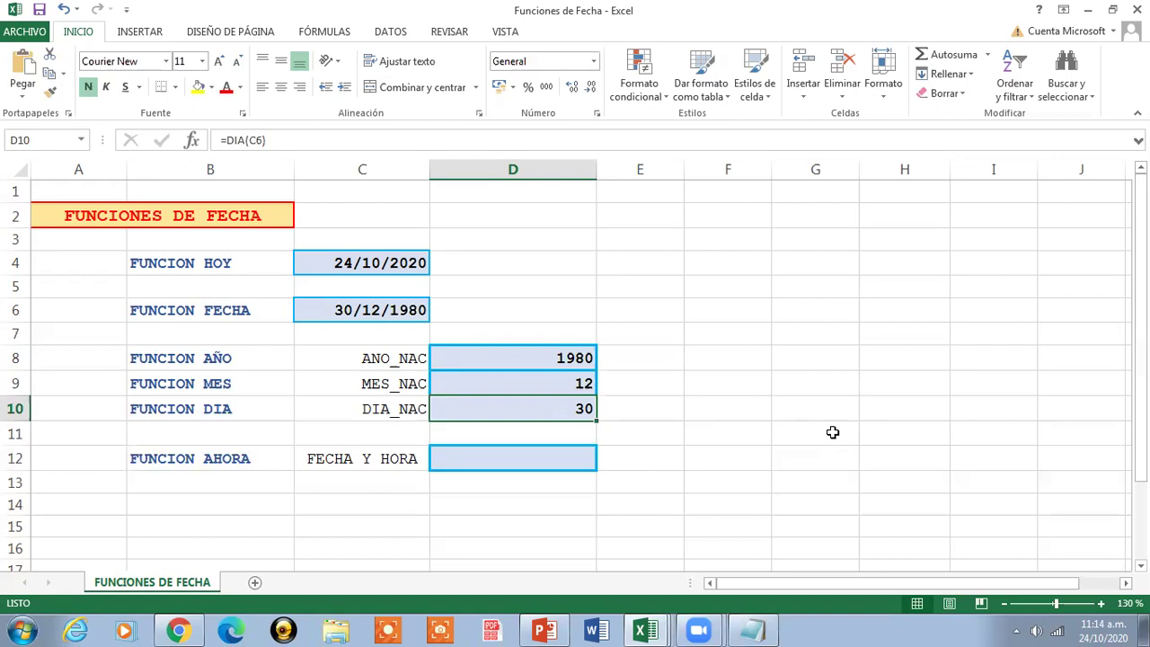
{"action": "left_click", "coordinate": [645, 629]}
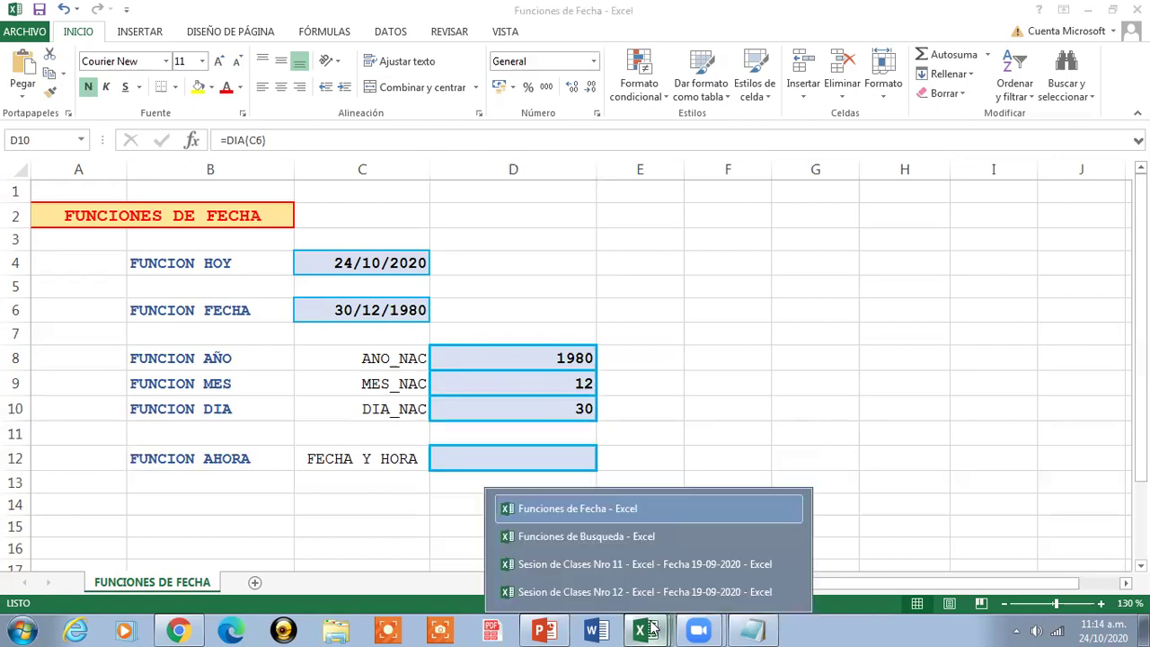
{"action": "left_click", "coordinate": [699, 598]}
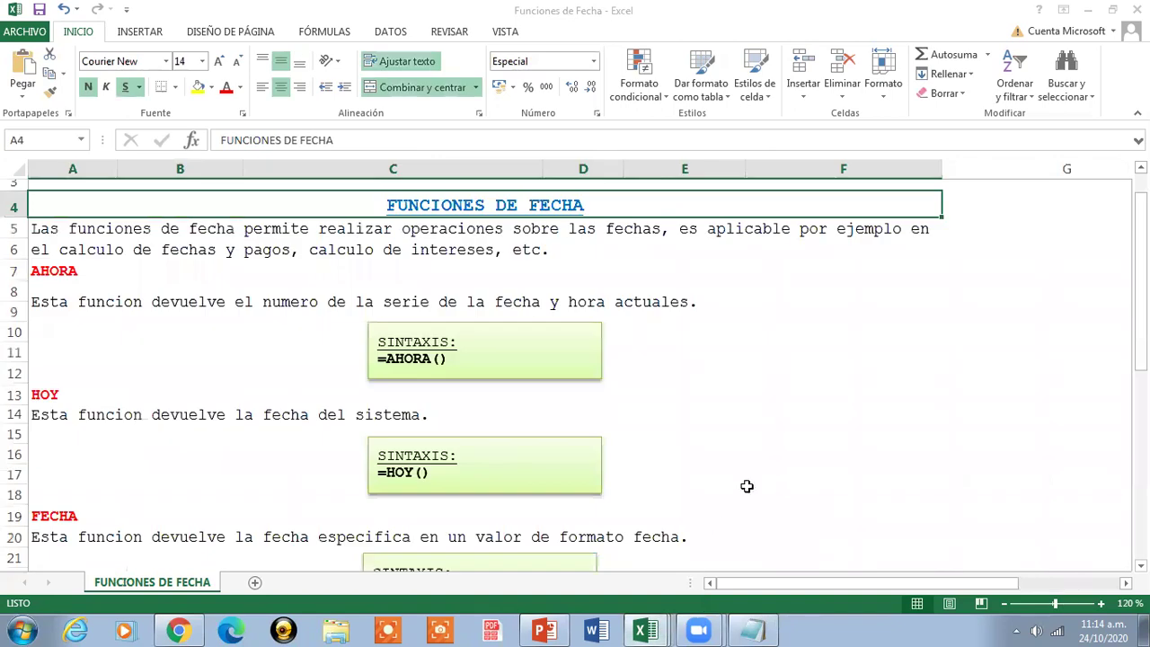
{"action": "left_click", "coordinate": [626, 300]}
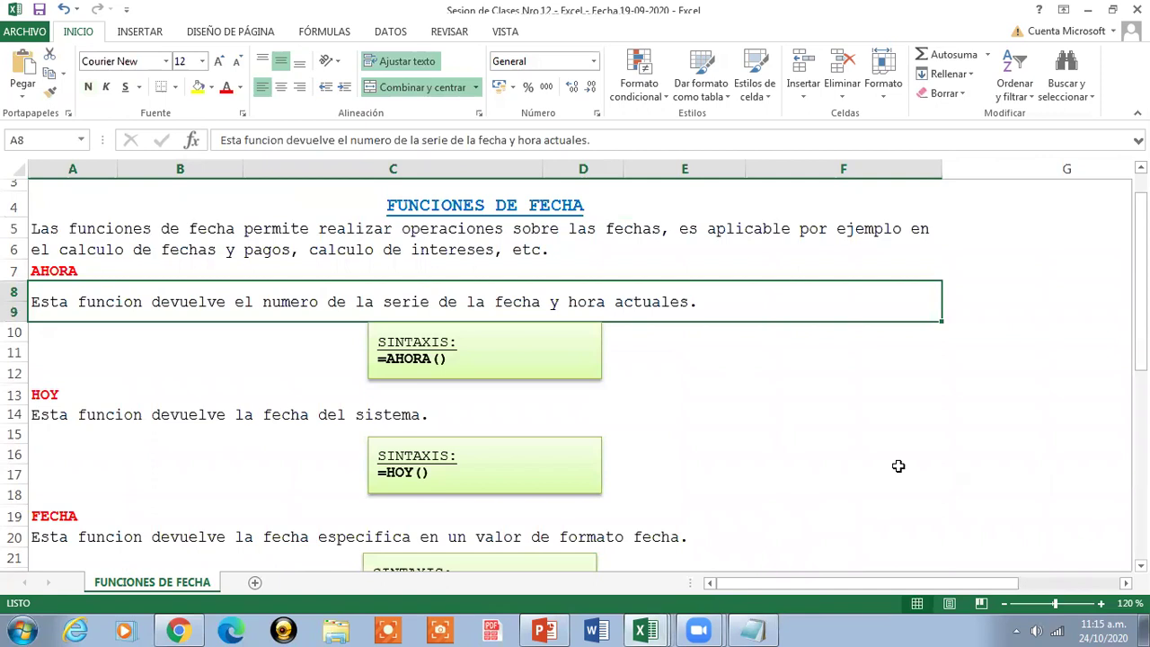
{"action": "left_click", "coordinate": [1089, 11]}
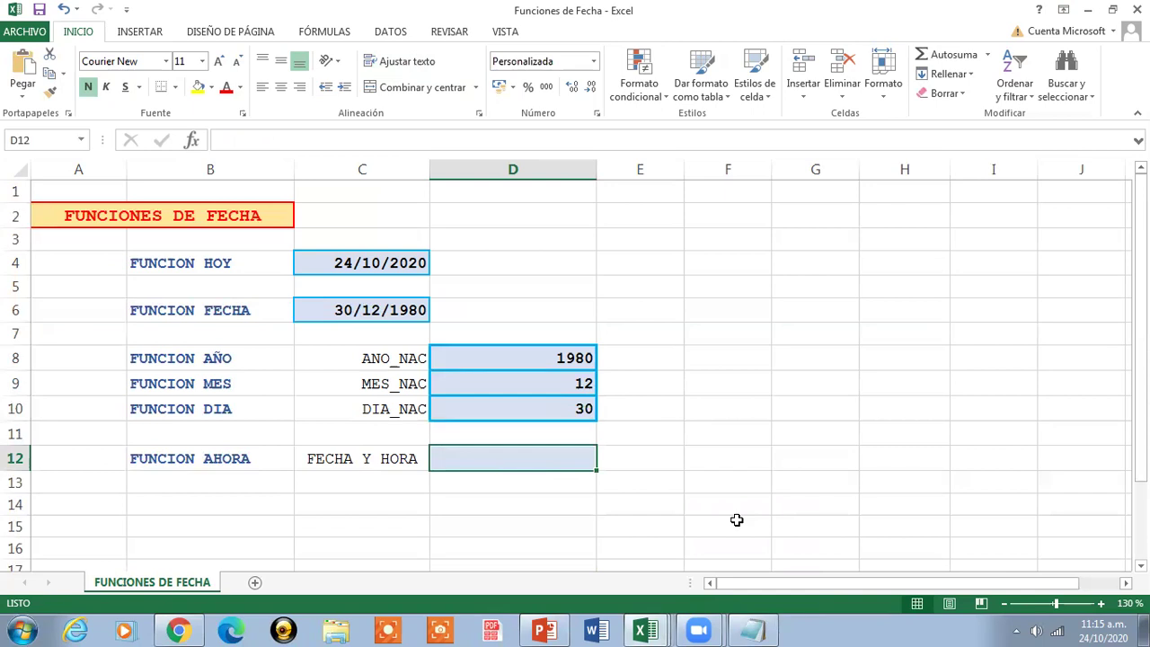
Enter =AHORA() in D12 so it shows 24/10/2020 11:15
{"action": "type", "text": "=AHORA"}
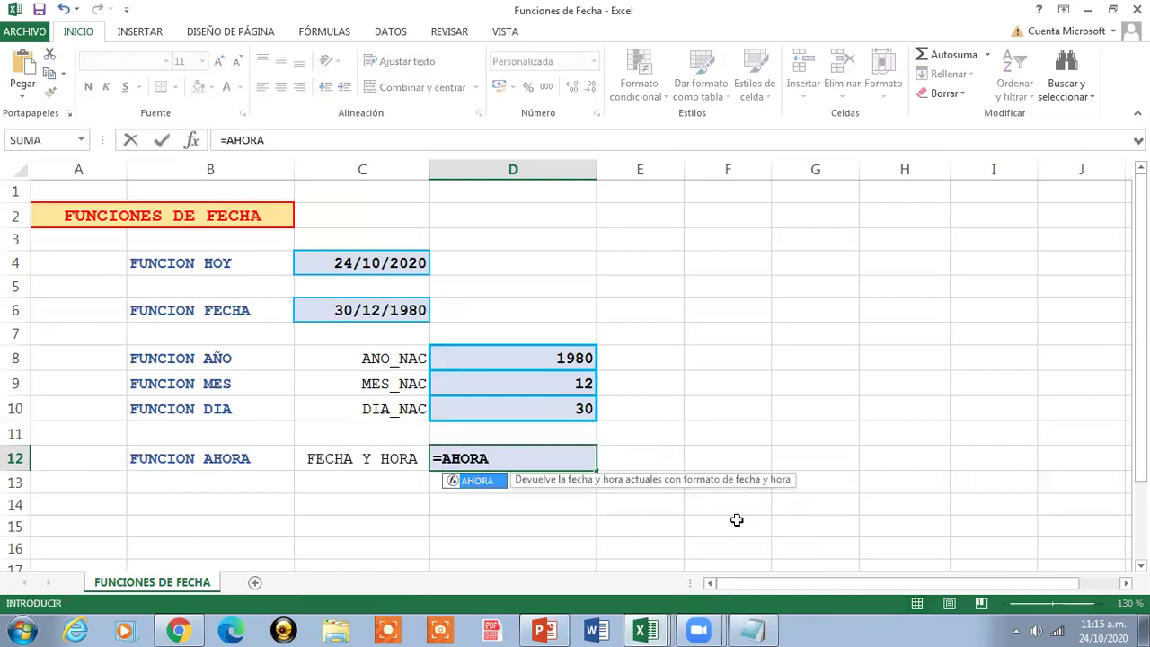
{"action": "type", "text": "()"}
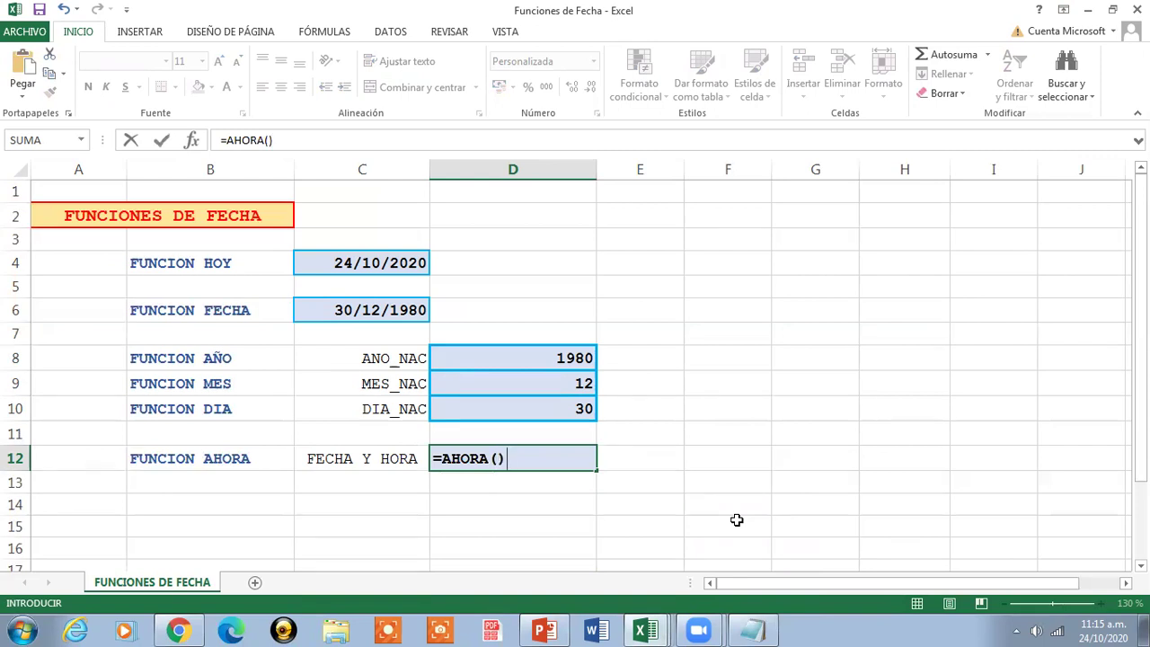
{"action": "key", "text": "Return"}
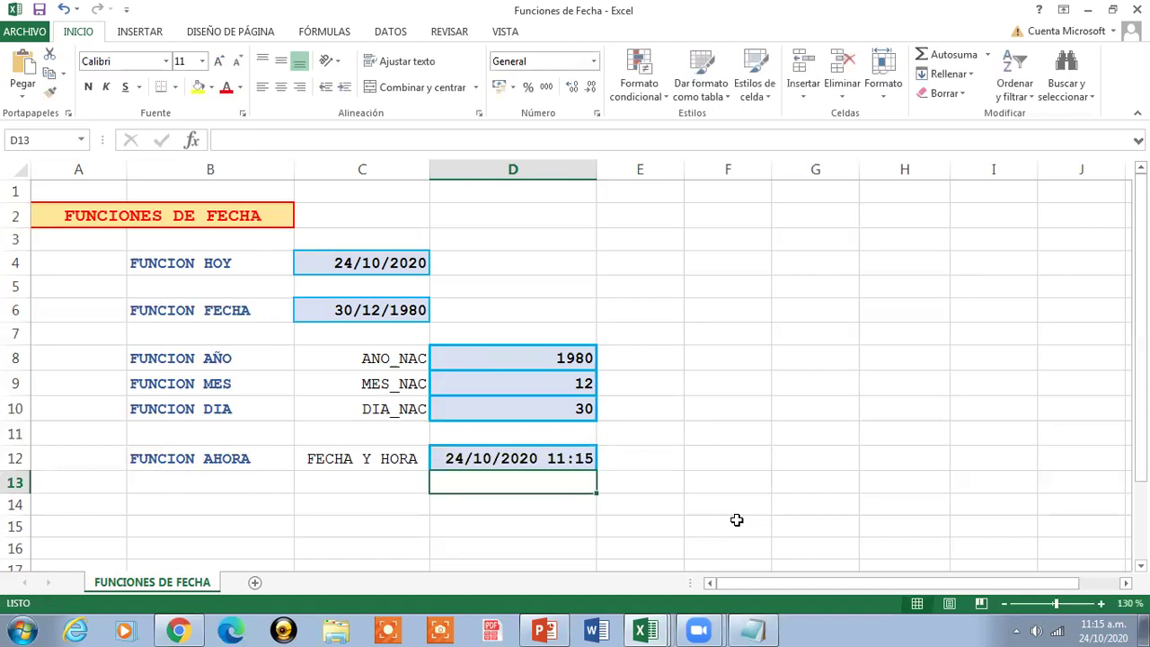
{"action": "left_click", "coordinate": [538, 455]}
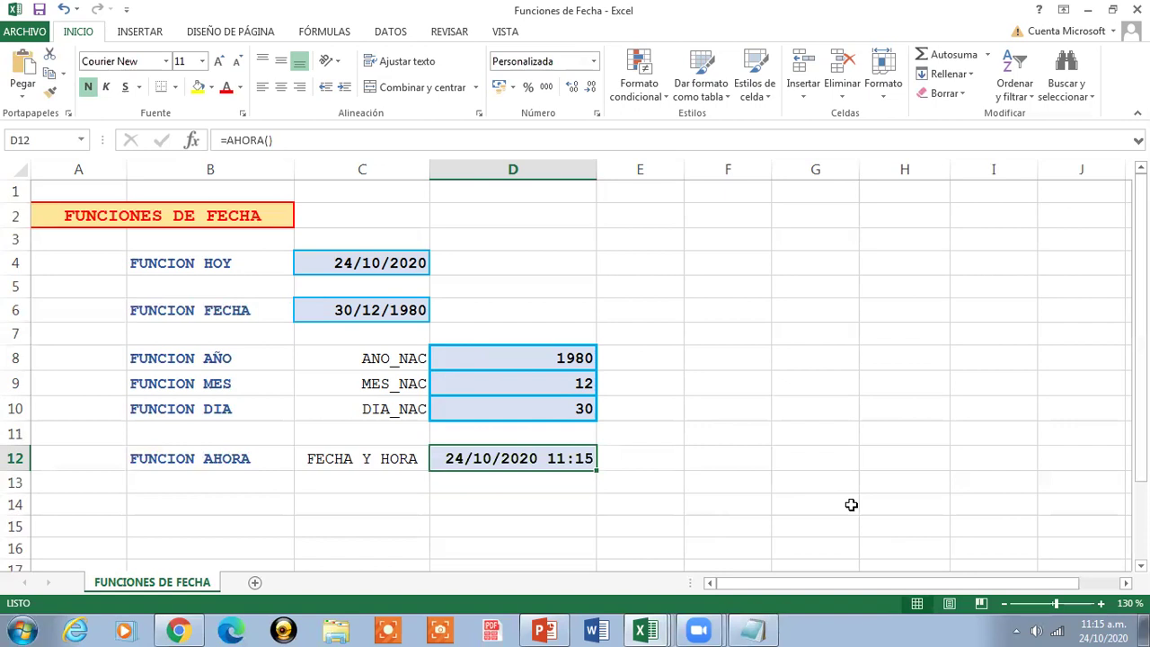
{"action": "left_click", "coordinate": [399, 264]}
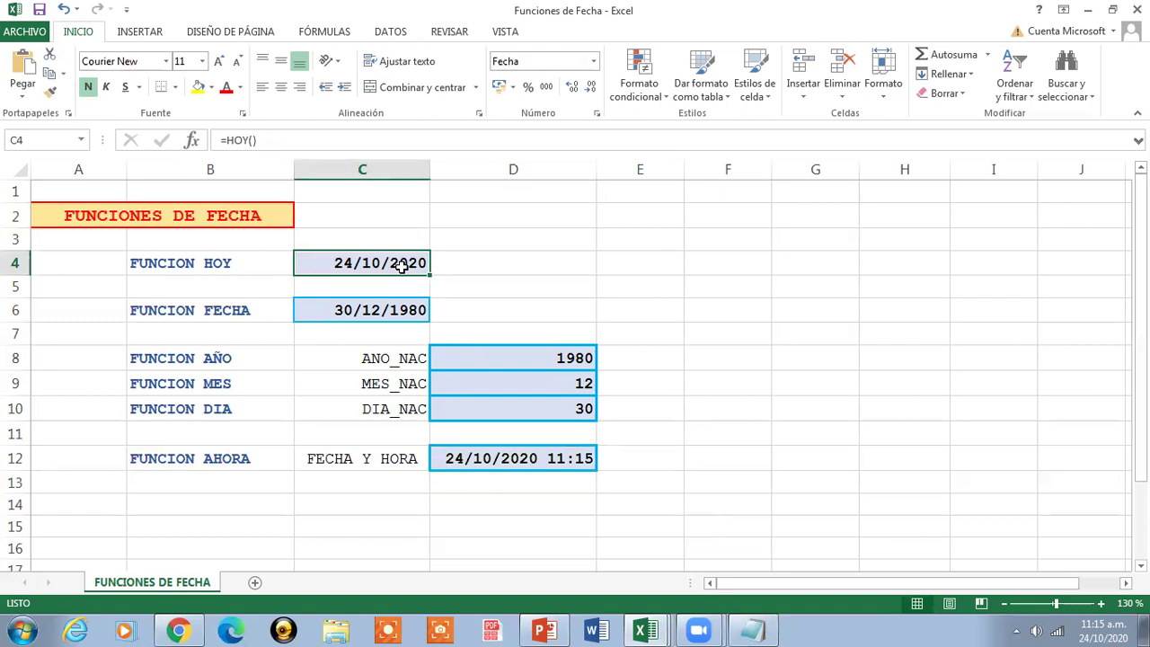
{"action": "left_click", "coordinate": [473, 456]}
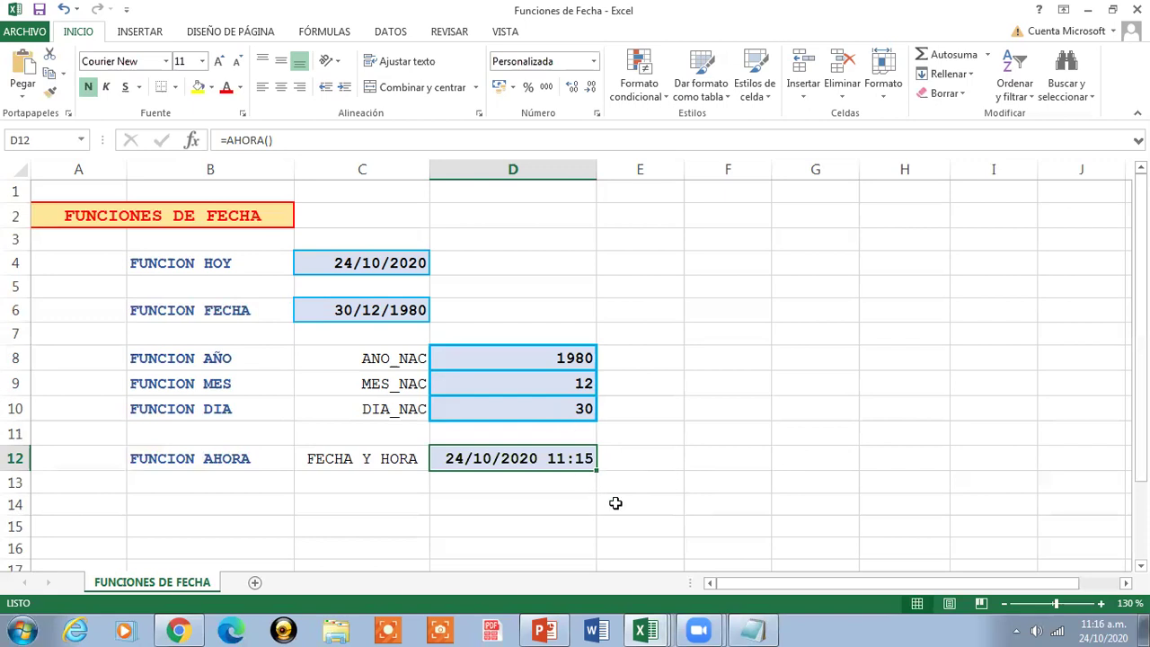
{"action": "left_click", "coordinate": [302, 264]}
{"action": "left_click", "coordinate": [321, 305]}
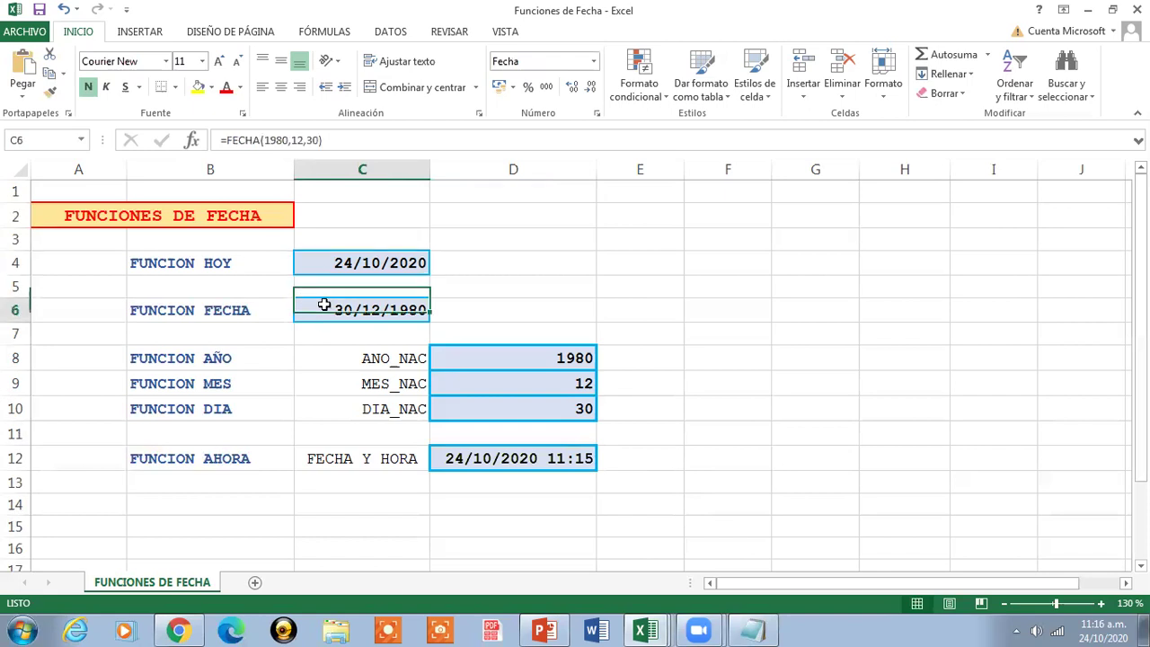
{"action": "left_click", "coordinate": [440, 358]}
{"action": "left_click", "coordinate": [458, 387]}
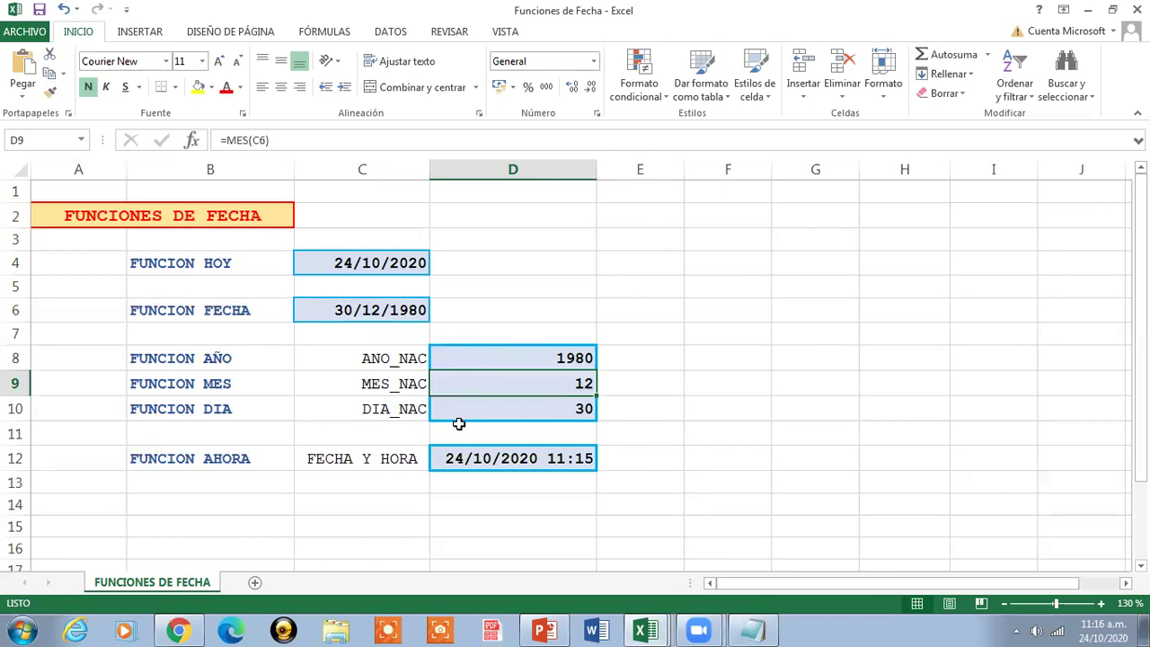
{"action": "left_click", "coordinate": [458, 411]}
{"action": "left_click", "coordinate": [458, 452]}
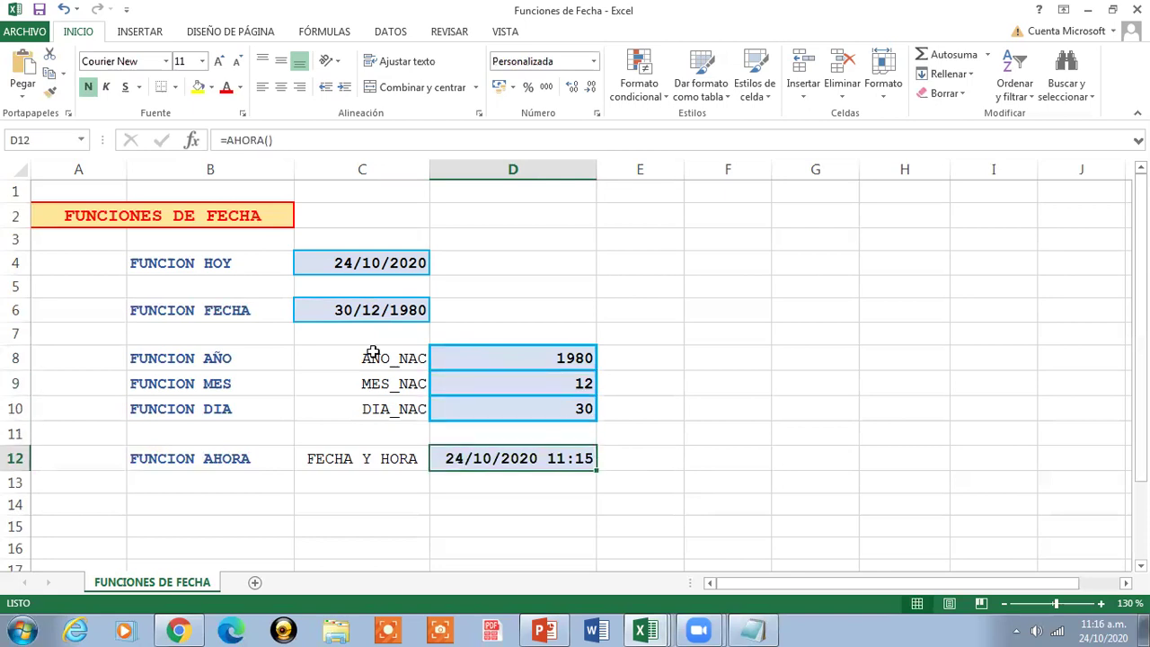
{"action": "left_click", "coordinate": [363, 314]}
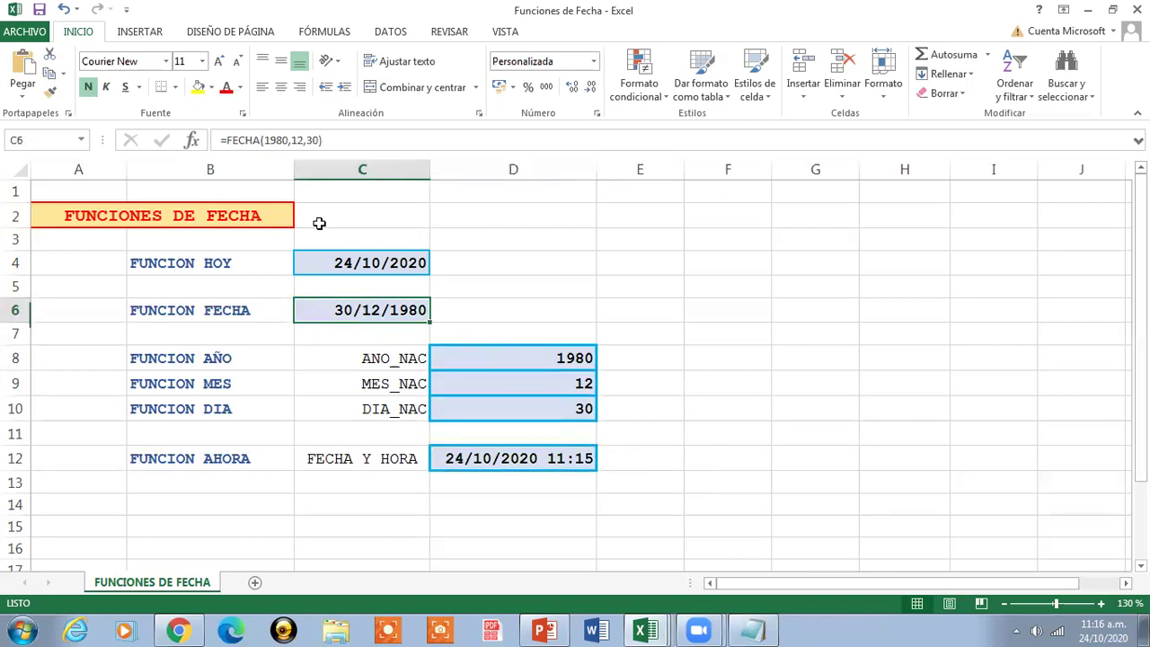
{"action": "left_click", "coordinate": [289, 140]}
Change C6's formula to =FECHA(1974,03,01) so the date reads 01/03/1974
{"action": "key", "text": "BackSpace"}
{"action": "key", "text": "BackSpace"}
{"action": "type", "text": "74"}
{"action": "left_click", "coordinate": [300, 140]}
{"action": "key", "text": "BackSpace"}
{"action": "key", "text": "BackSpace"}
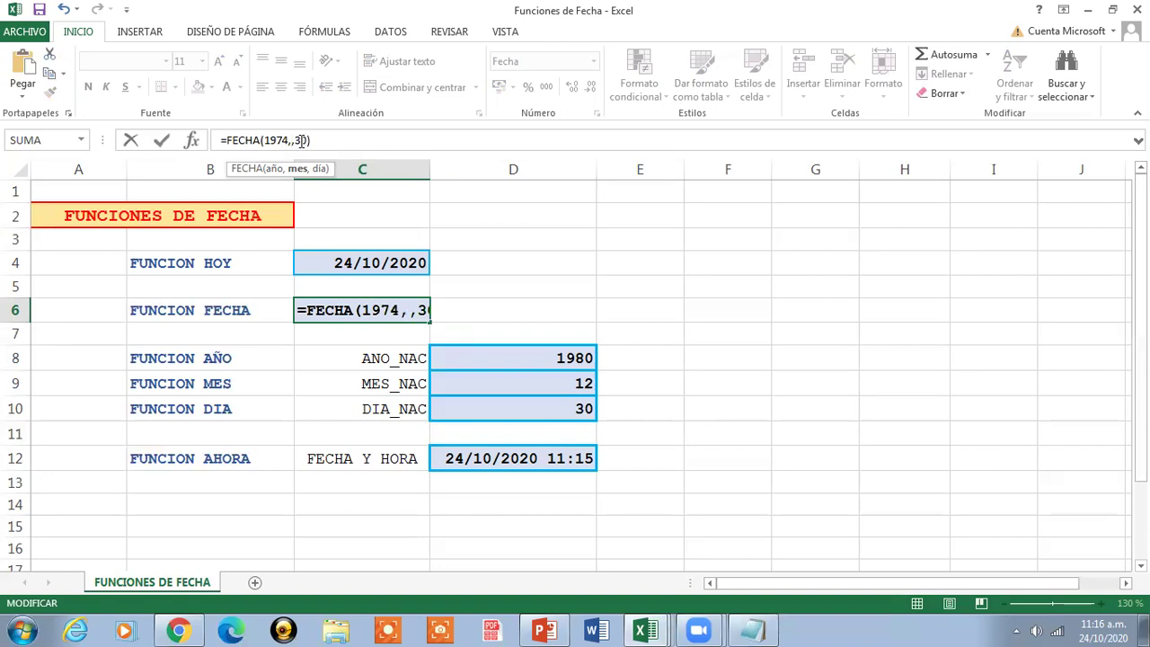
{"action": "type", "text": "03"}
{"action": "left_click", "coordinate": [318, 140]}
{"action": "key", "text": "BackSpace"}
{"action": "key", "text": "BackSpace"}
{"action": "type", "text": "01"}
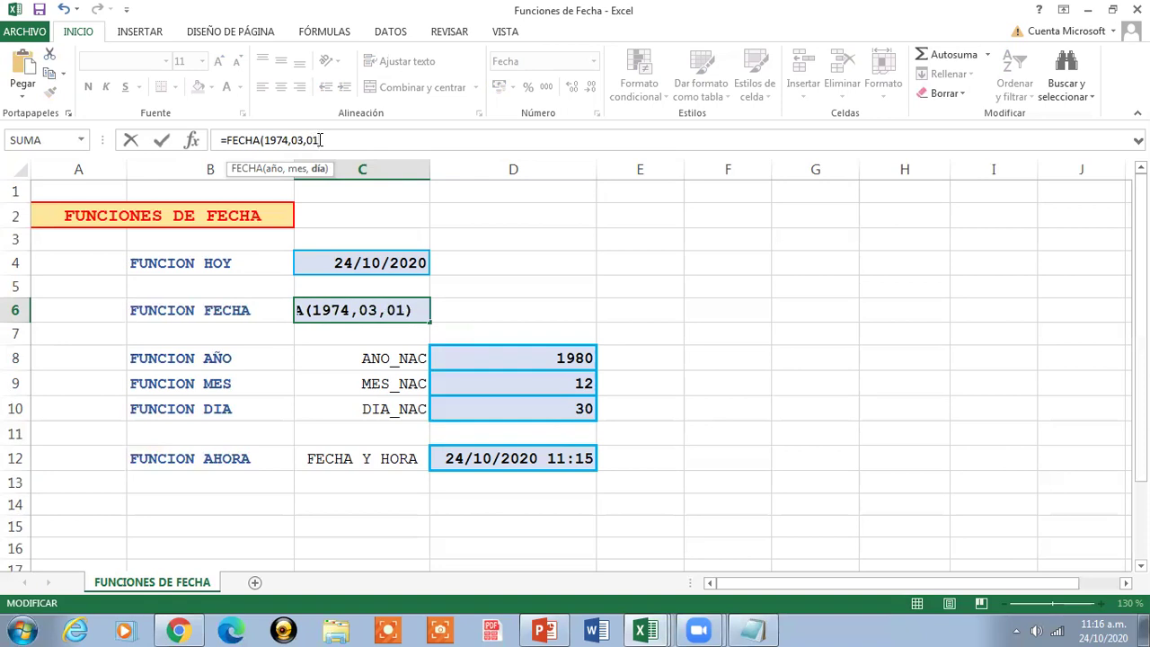
{"action": "key", "text": "Return"}
{"action": "left_click", "coordinate": [367, 313]}
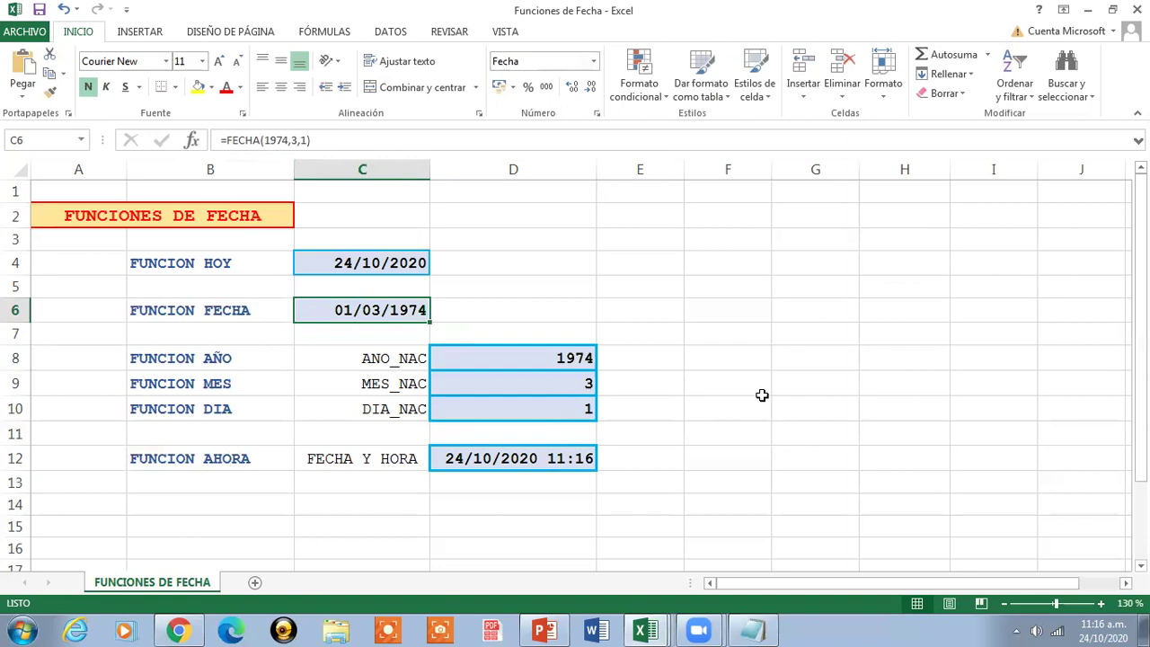
{"action": "left_click", "coordinate": [538, 354]}
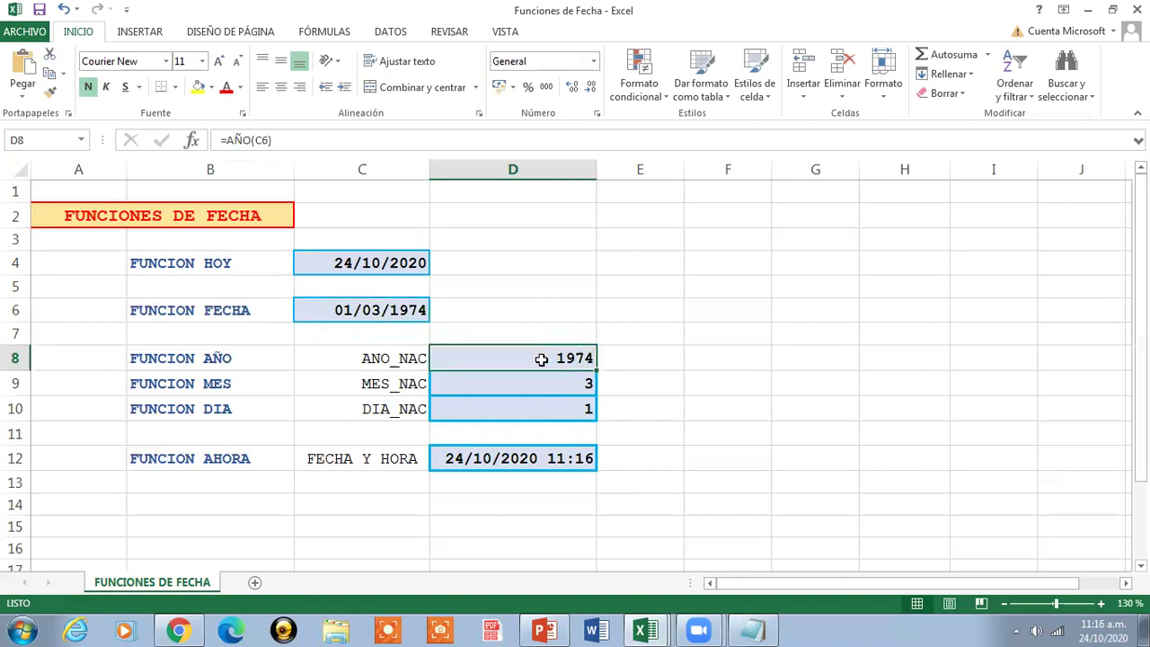
{"action": "left_click_drag", "start_coordinate": [539, 356], "coordinate": [548, 383]}
{"action": "left_click", "coordinate": [547, 411]}
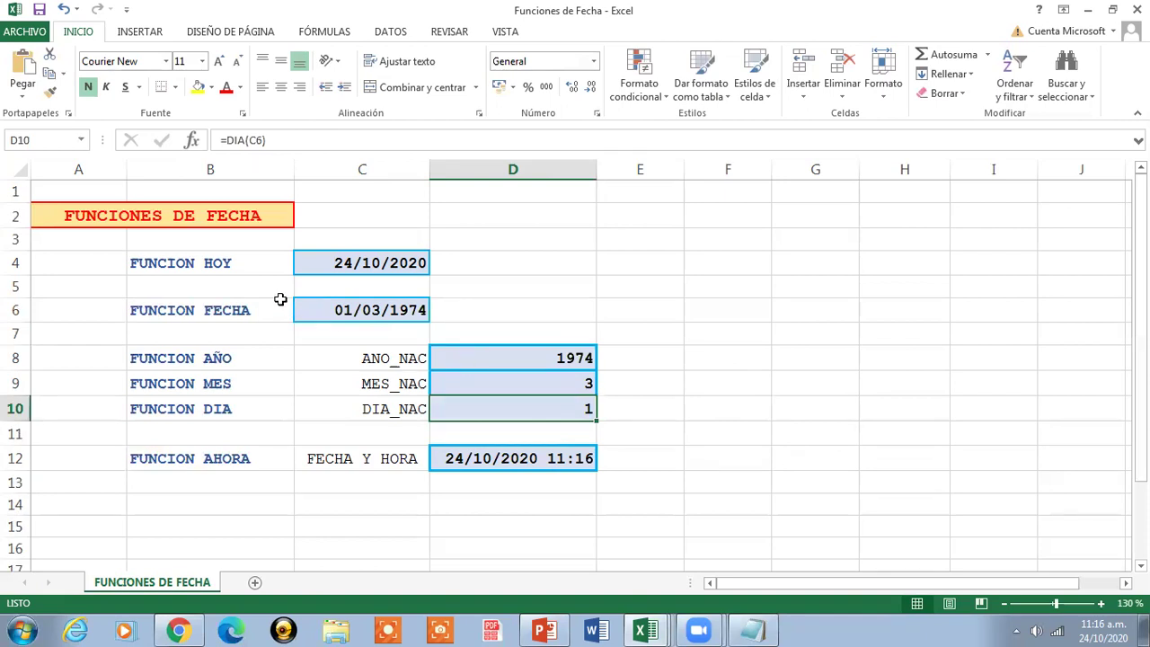
{"action": "left_click", "coordinate": [316, 315]}
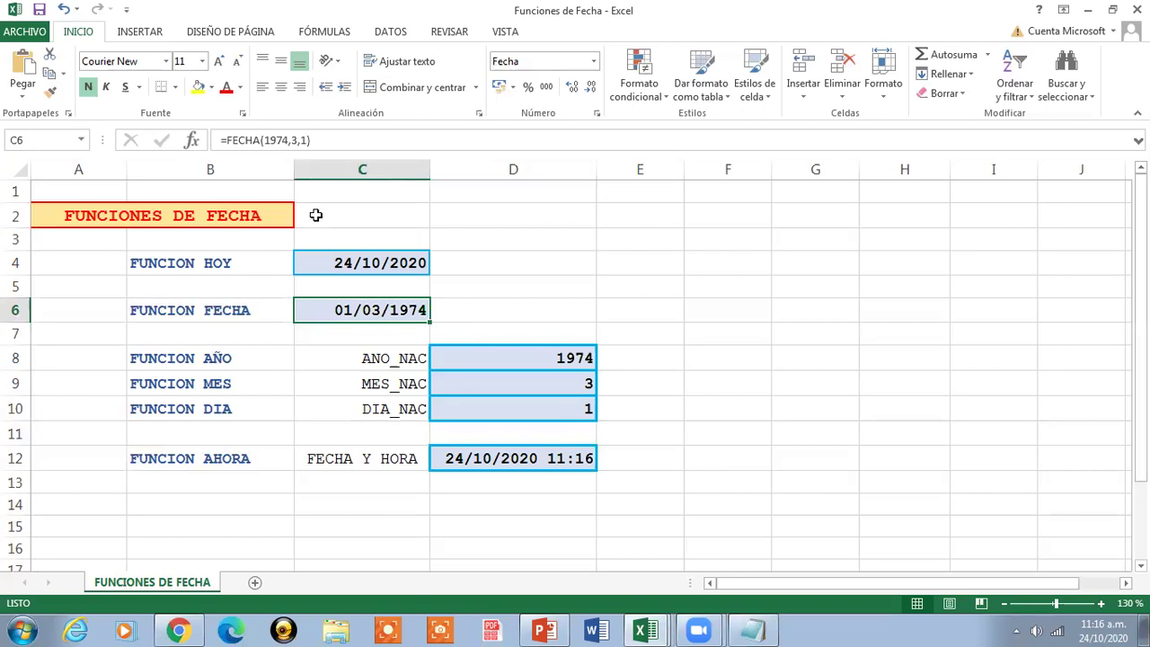
{"action": "left_click", "coordinate": [210, 220]}
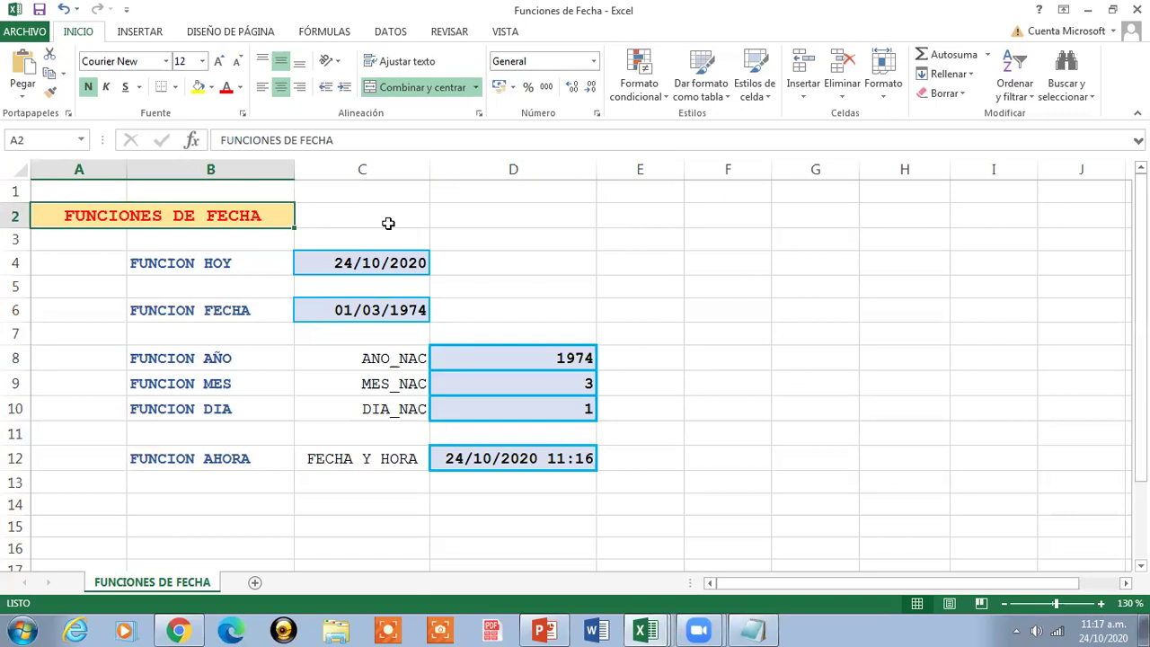
Bring the Sesion de Clases Nro 11 workbook to the front and zoom in two steps on its notes
{"action": "left_click", "coordinate": [1088, 10]}
{"action": "left_click", "coordinate": [646, 629]}
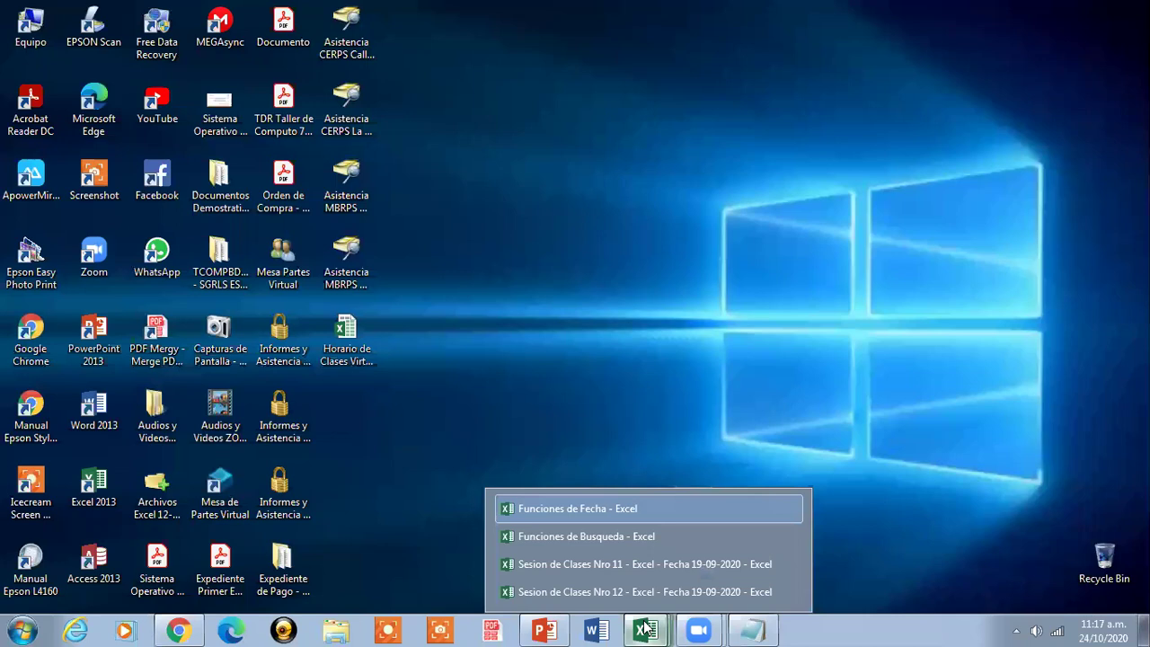
{"action": "left_click", "coordinate": [597, 564]}
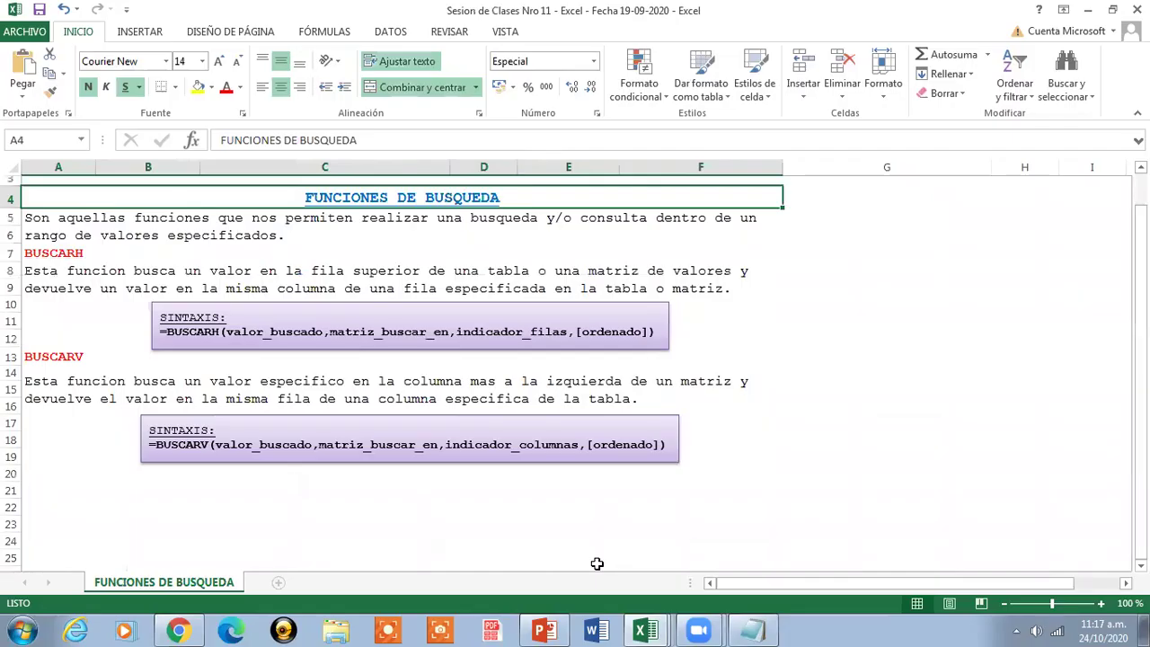
{"action": "left_click", "coordinate": [1101, 604]}
{"action": "left_click", "coordinate": [1101, 604]}
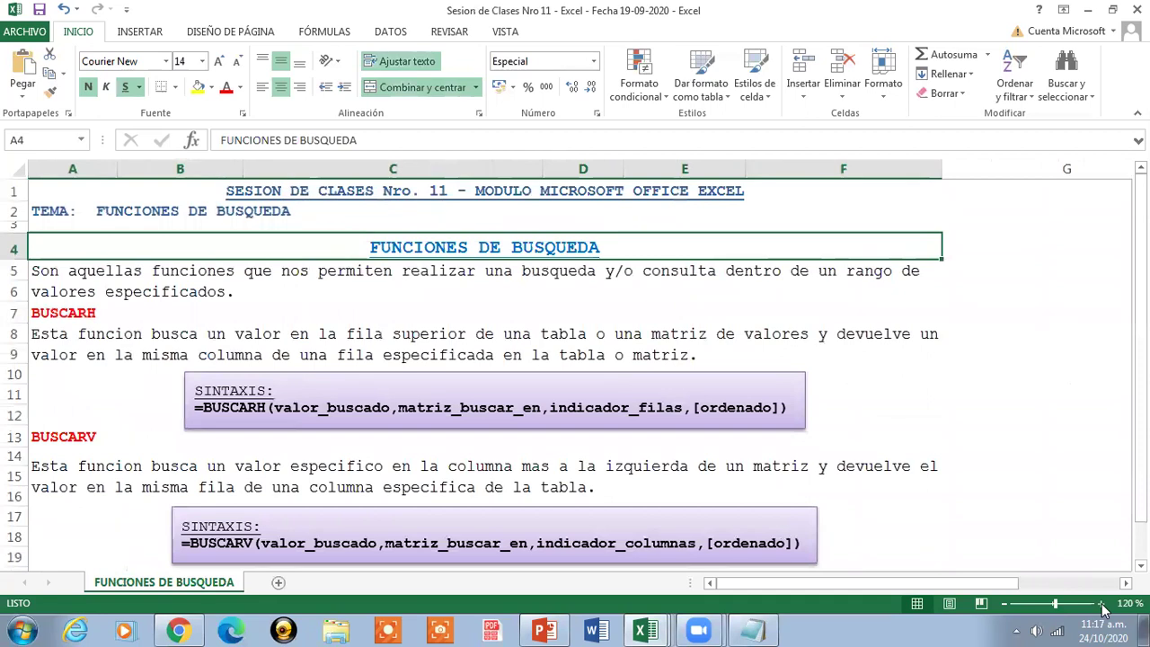
{"action": "left_click_drag", "start_coordinate": [1140, 345], "coordinate": [1141, 361]}
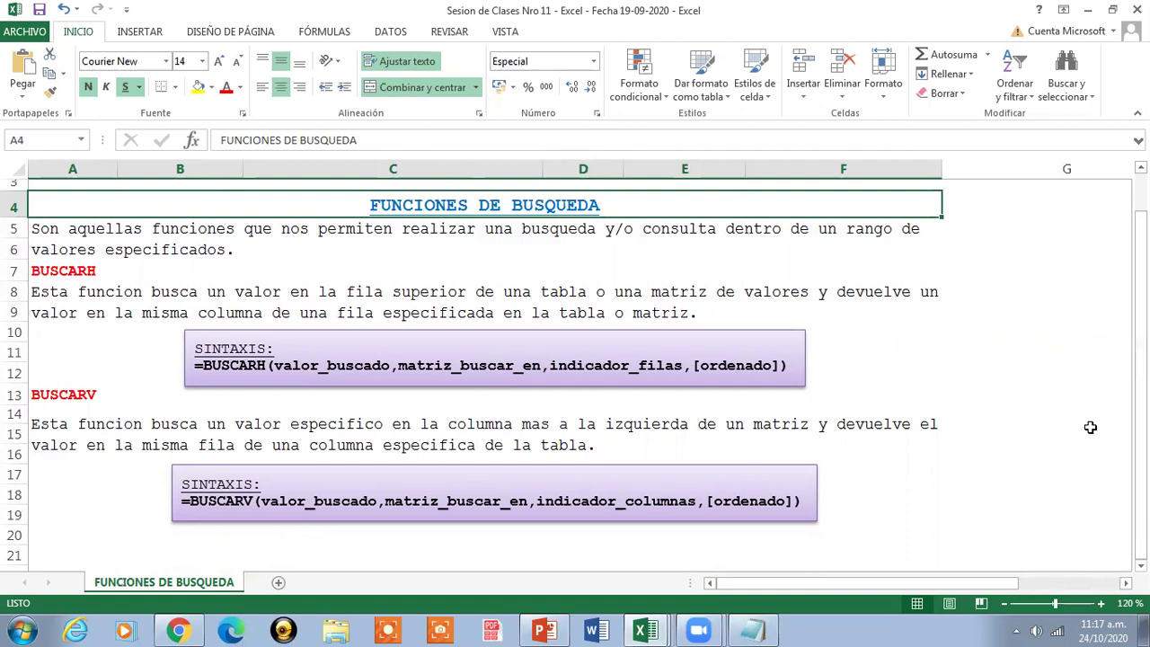
{"action": "left_click", "coordinate": [764, 307]}
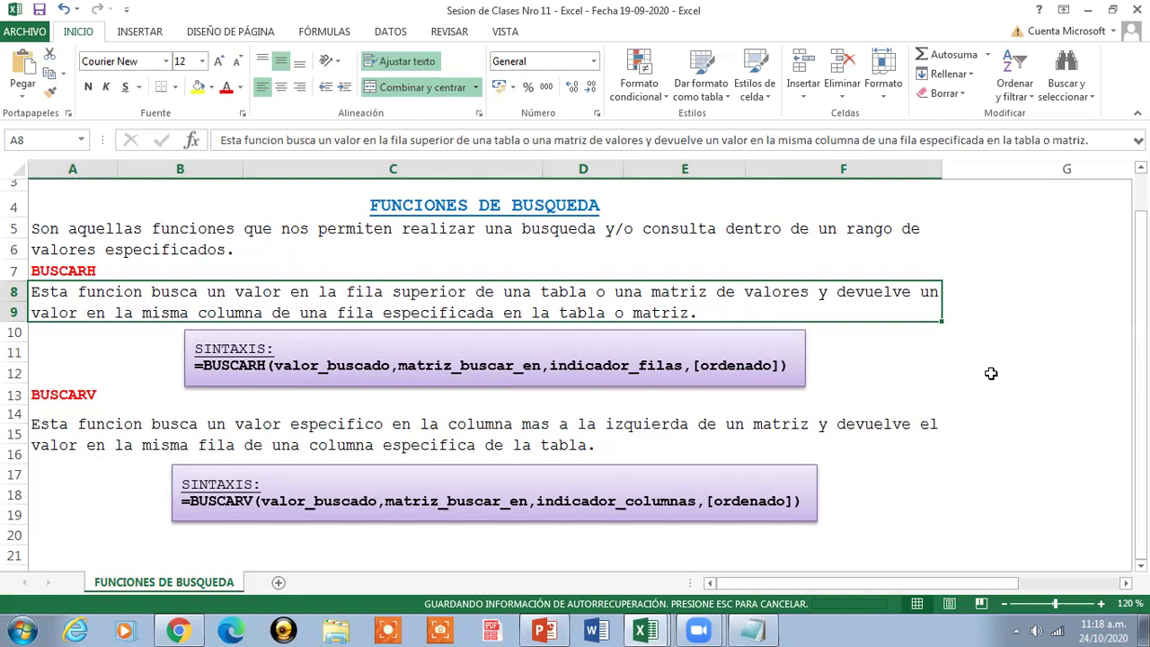
{"action": "left_click", "coordinate": [670, 443]}
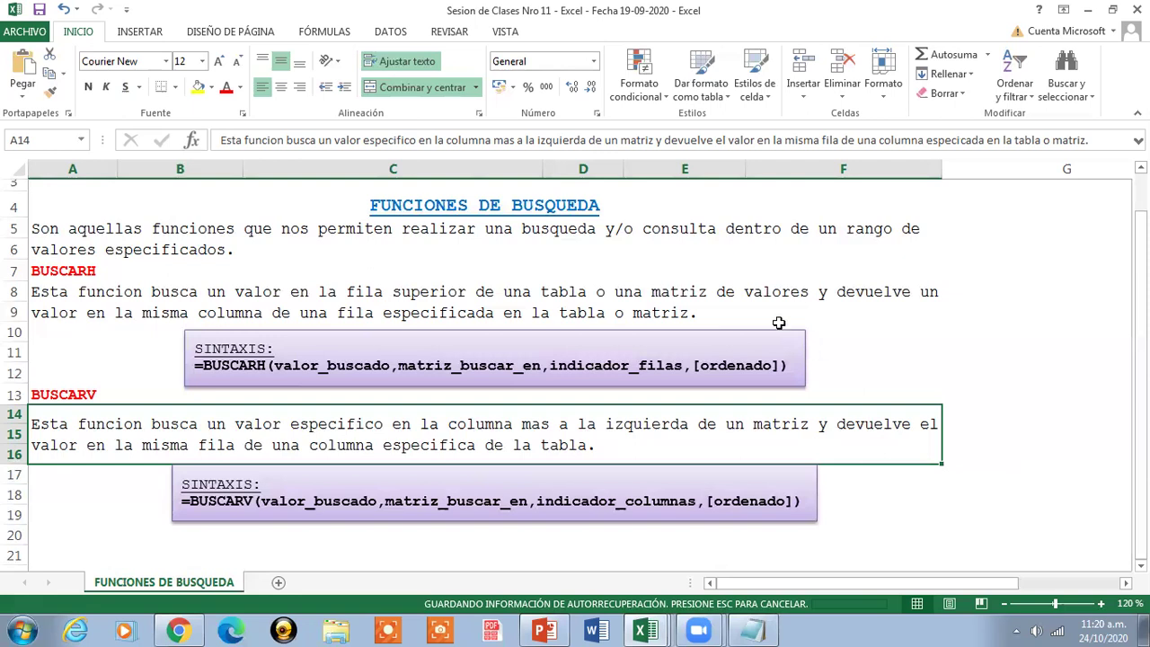
{"action": "left_click", "coordinate": [535, 203]}
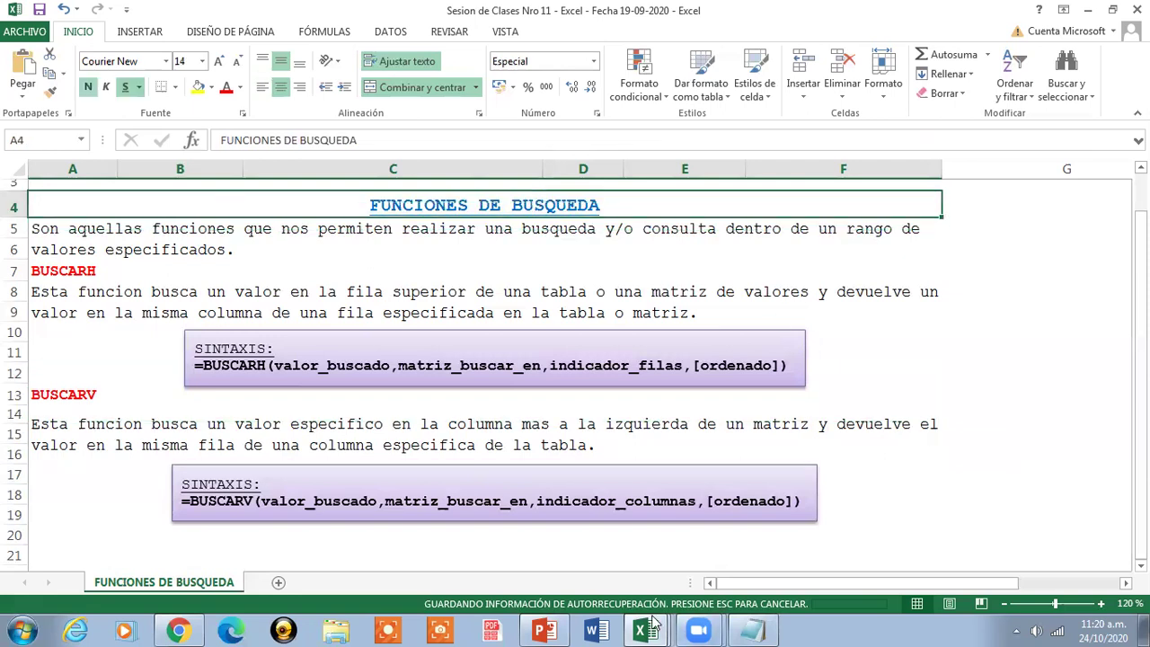
{"action": "left_click", "coordinate": [645, 631]}
Bring the Funciones de Busqueda workbook forward and zoom in four steps on the BUSCARH sheet
{"action": "left_click", "coordinate": [585, 536]}
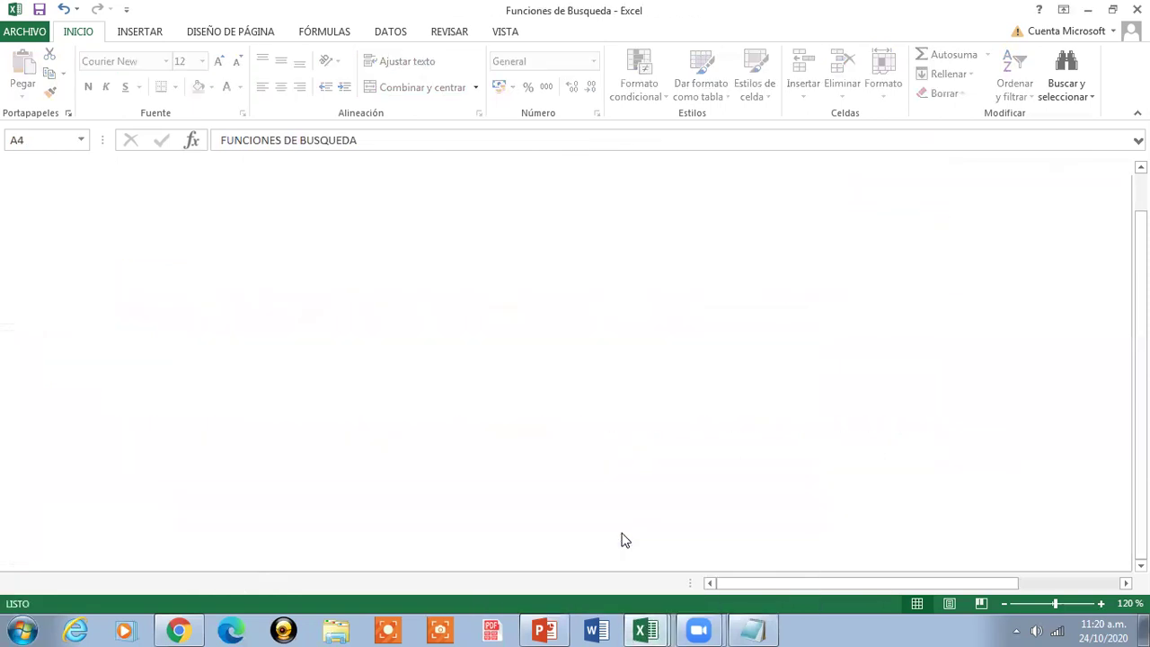
{"action": "left_click", "coordinate": [1101, 605]}
{"action": "left_click", "coordinate": [1101, 604]}
{"action": "left_click", "coordinate": [1101, 604]}
{"action": "left_click", "coordinate": [1101, 604]}
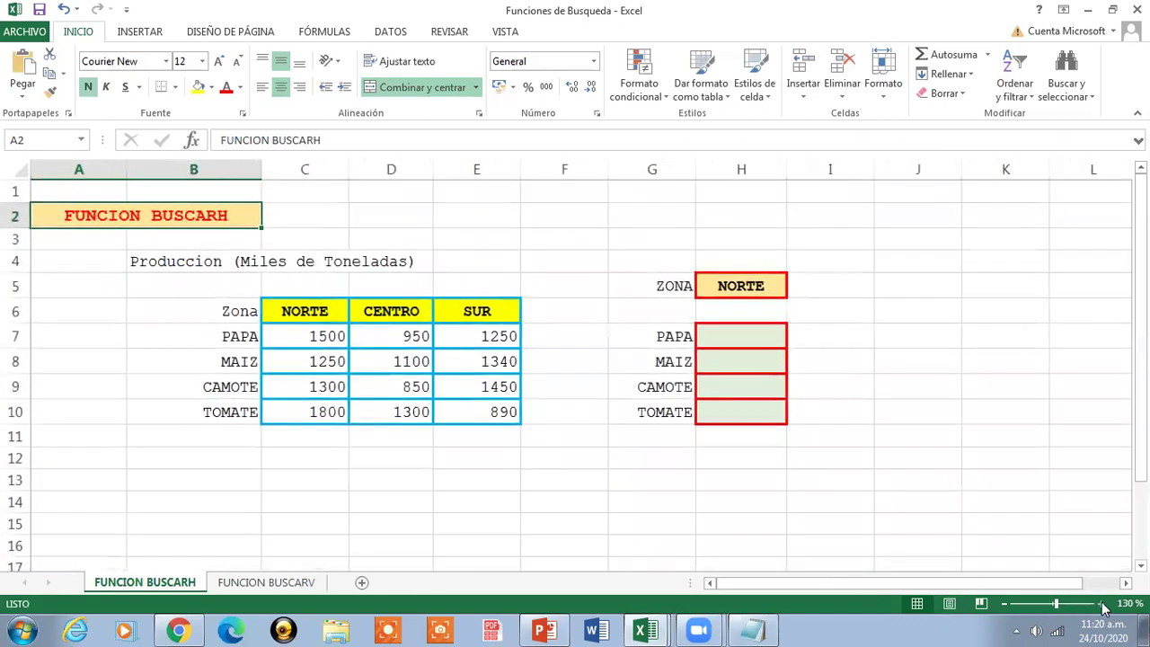
{"action": "left_click", "coordinate": [1102, 605]}
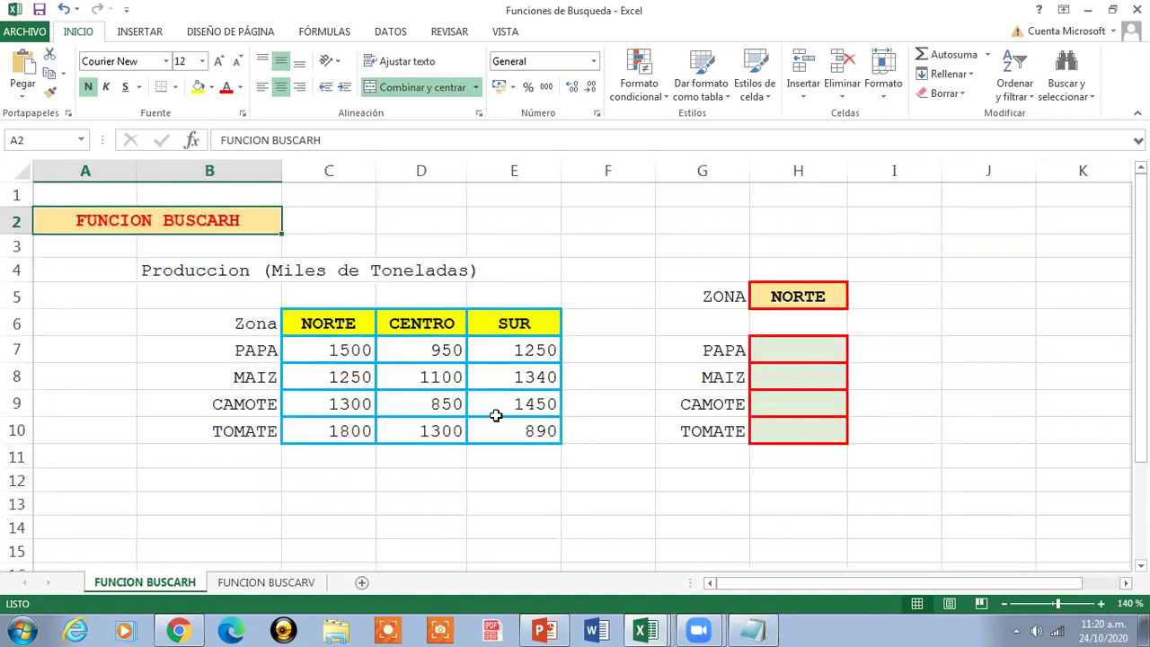
{"action": "left_click", "coordinate": [316, 322]}
{"action": "left_click_drag", "start_coordinate": [316, 321], "coordinate": [503, 428]}
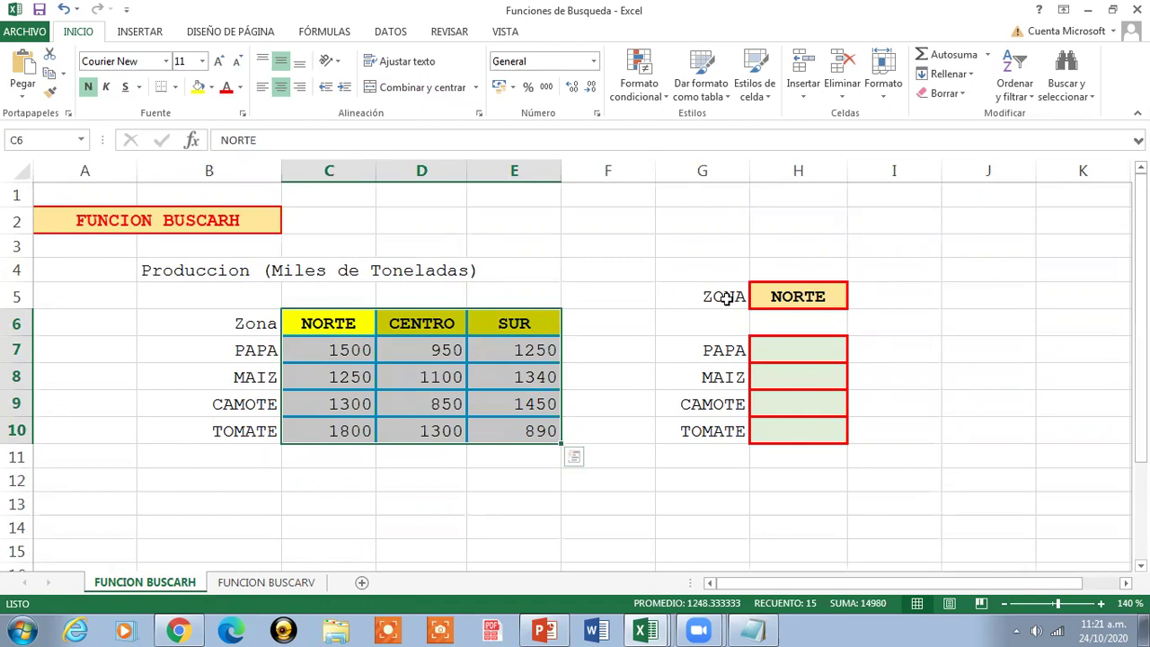
{"action": "left_click_drag", "start_coordinate": [727, 299], "coordinate": [815, 298]}
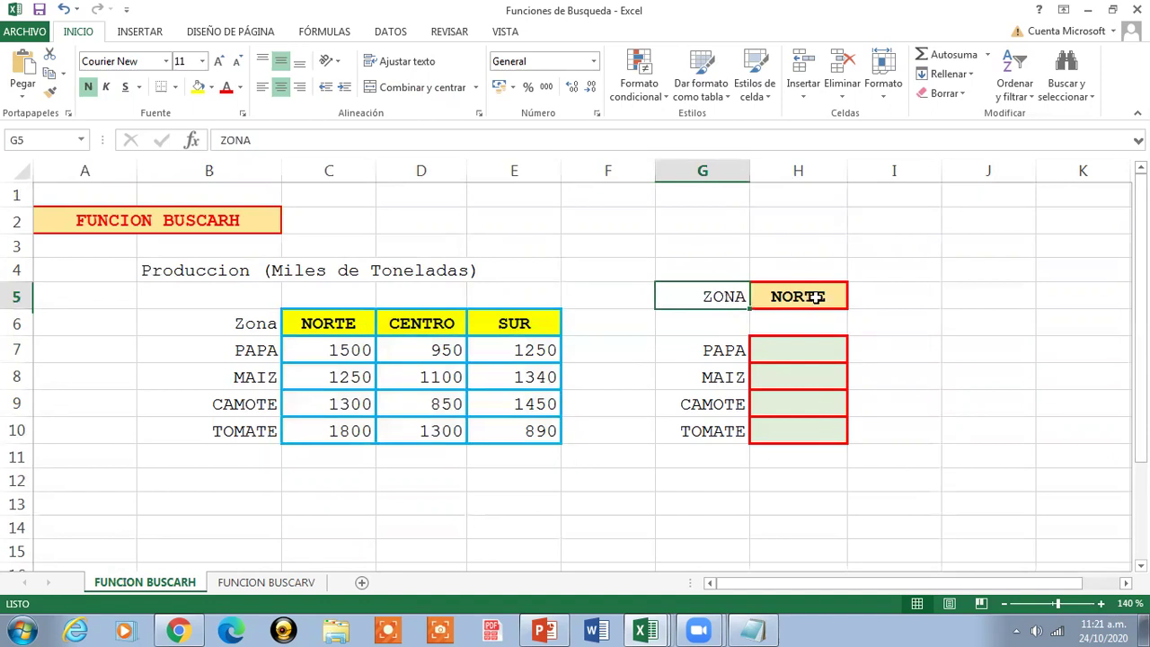
{"action": "left_click", "coordinate": [819, 299]}
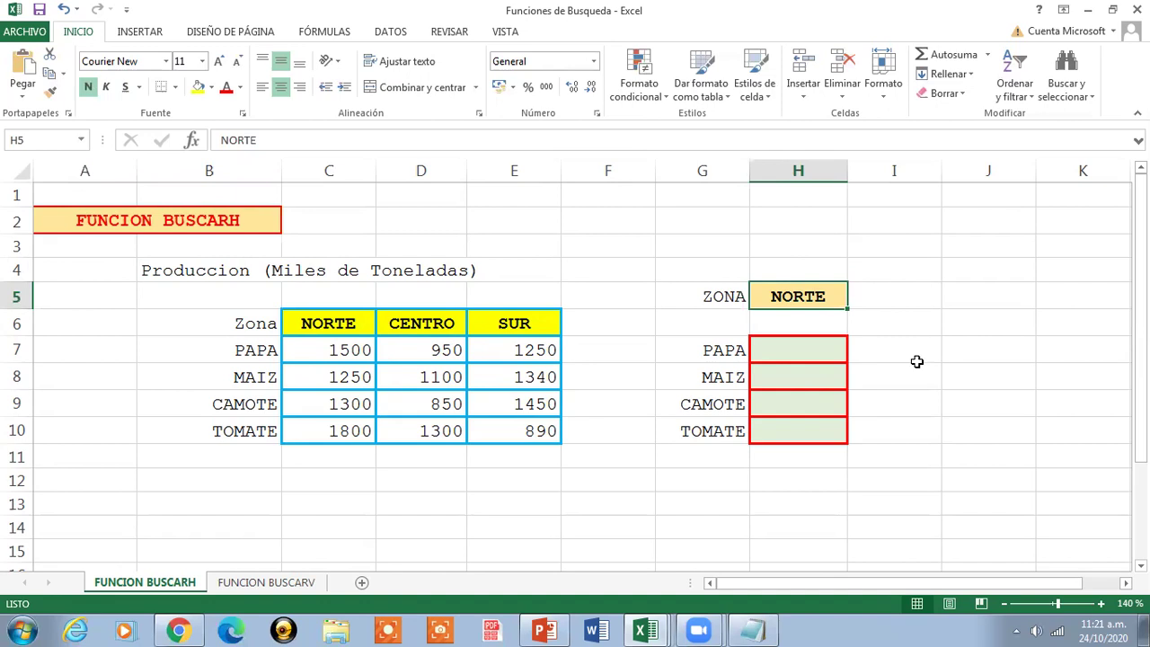
{"action": "key", "text": "Down"}
{"action": "key", "text": "Down"}
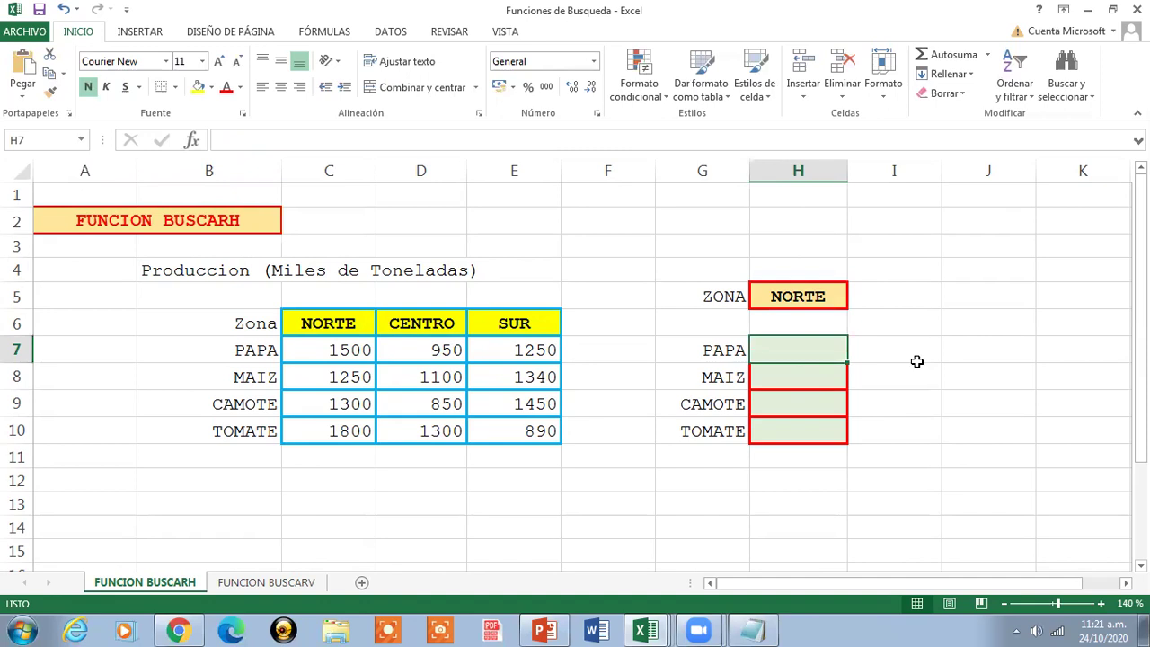
Enter =BUSCARH(H5,C6:E10,2,FALSO) in H7 so PAPA shows 1500 for NORTE
{"action": "type", "text": "="}
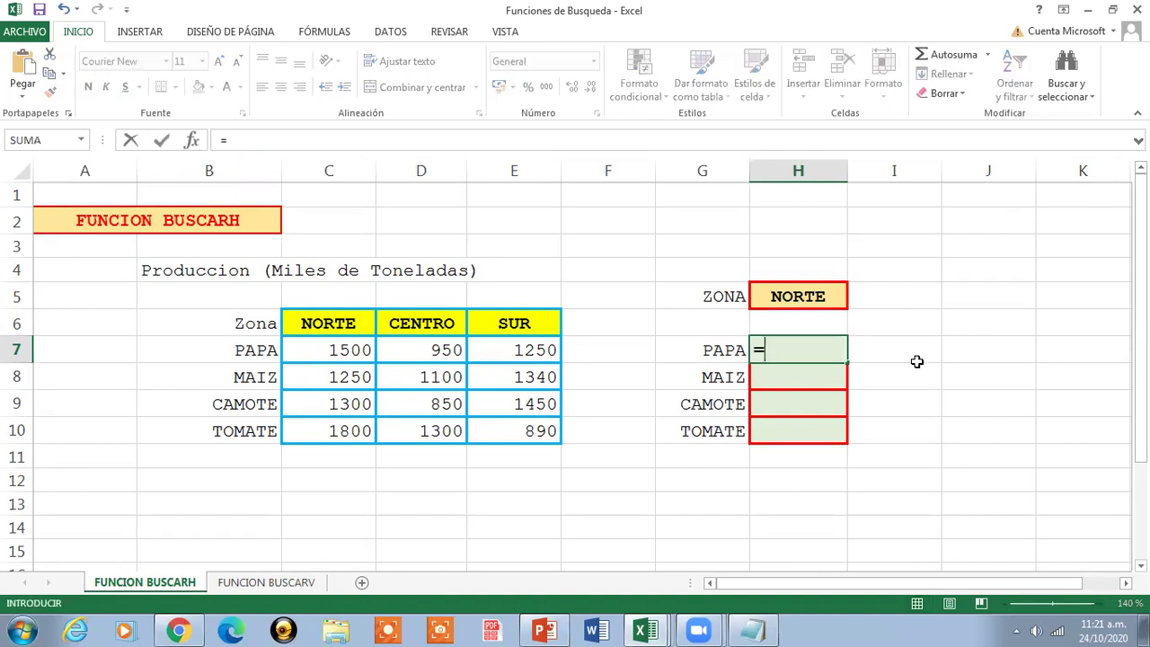
{"action": "type", "text": "BUSCARH"}
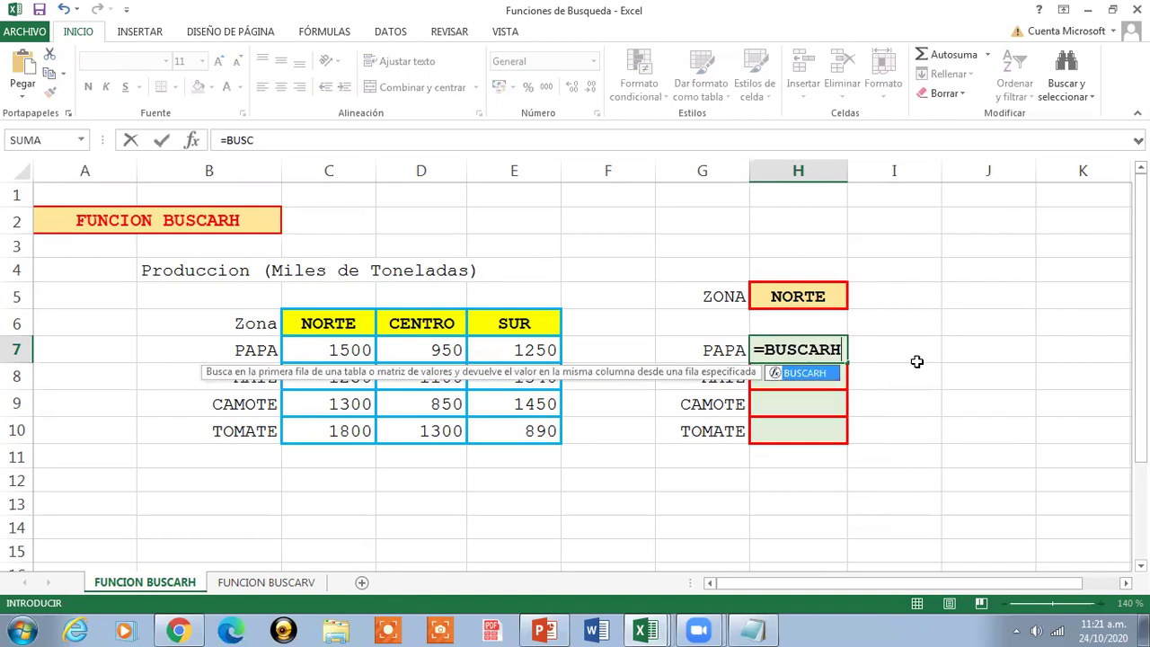
{"action": "type", "text": "("}
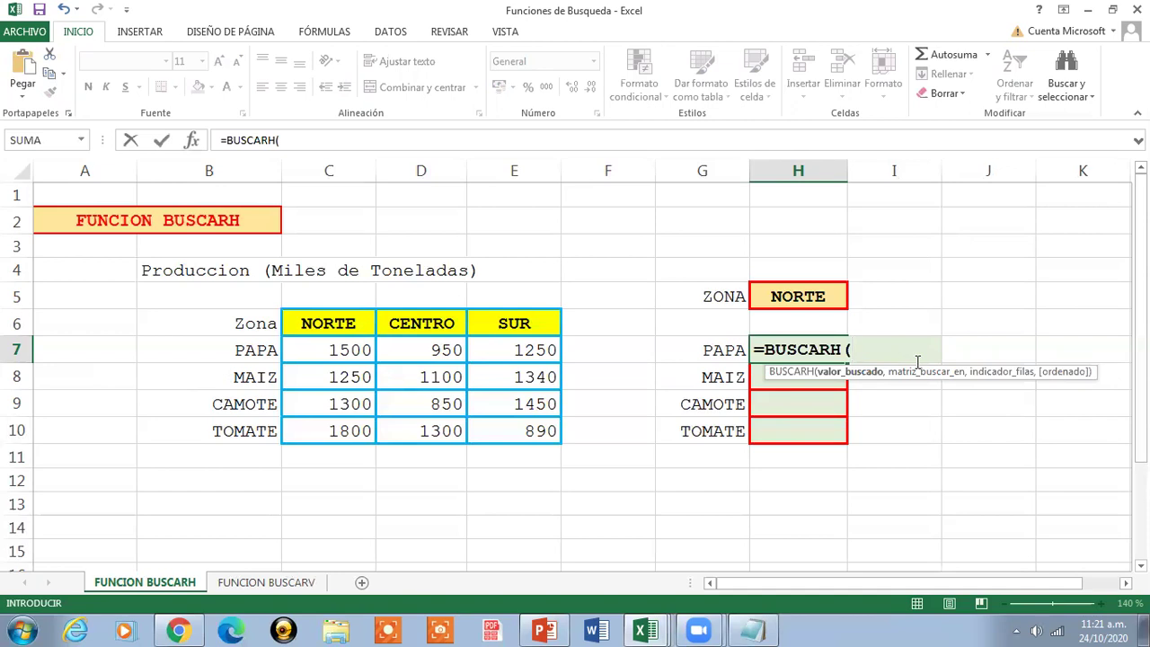
{"action": "type", "text": "H5"}
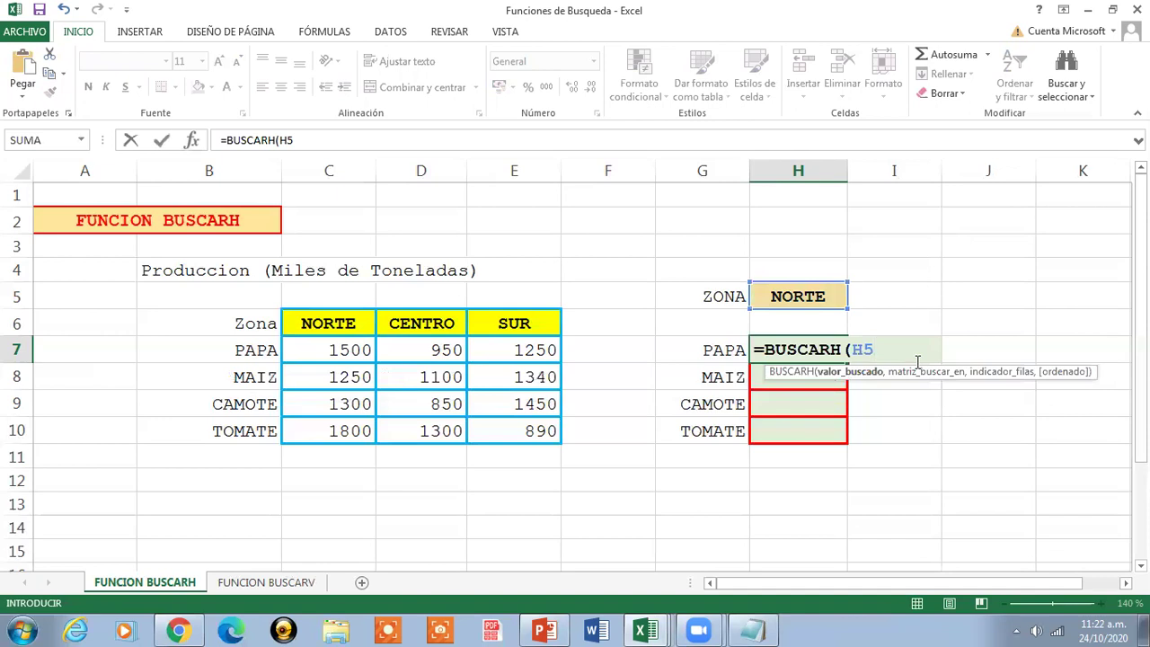
{"action": "type", "text": ","}
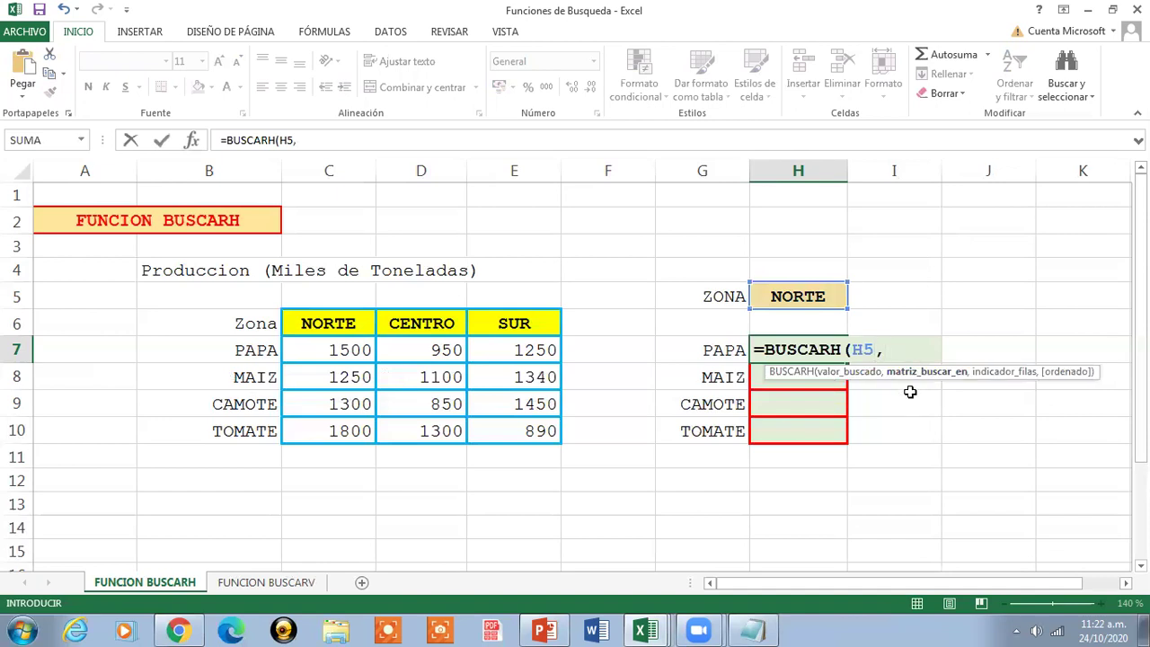
{"action": "left_click_drag", "start_coordinate": [295, 321], "coordinate": [492, 429]}
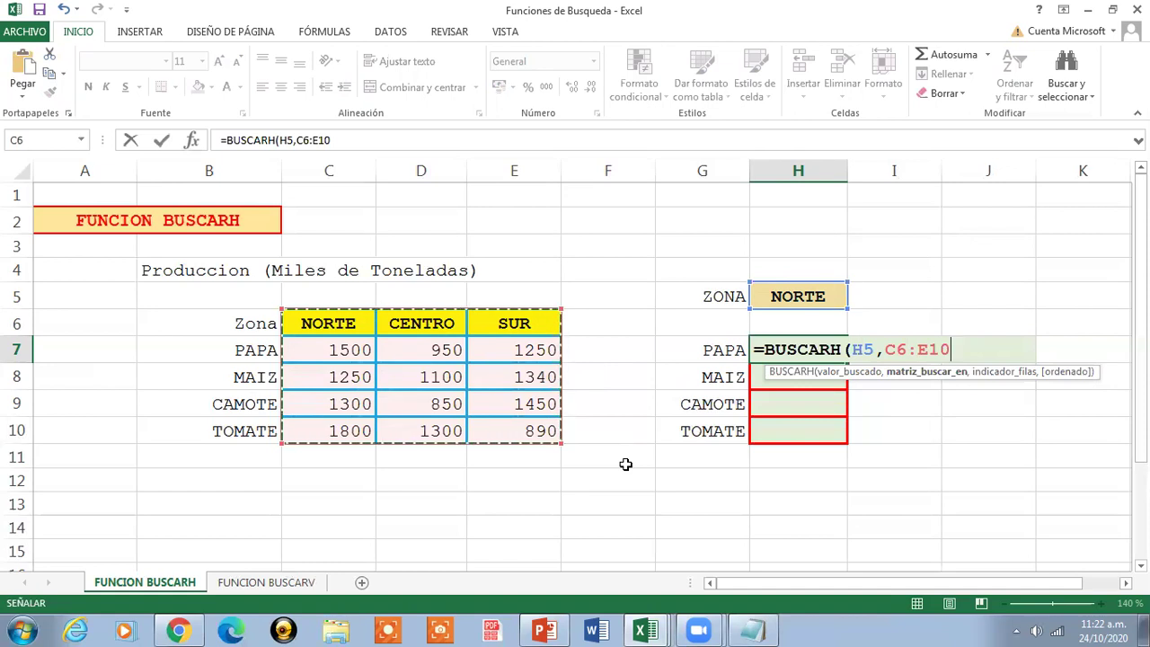
{"action": "type", "text": ","}
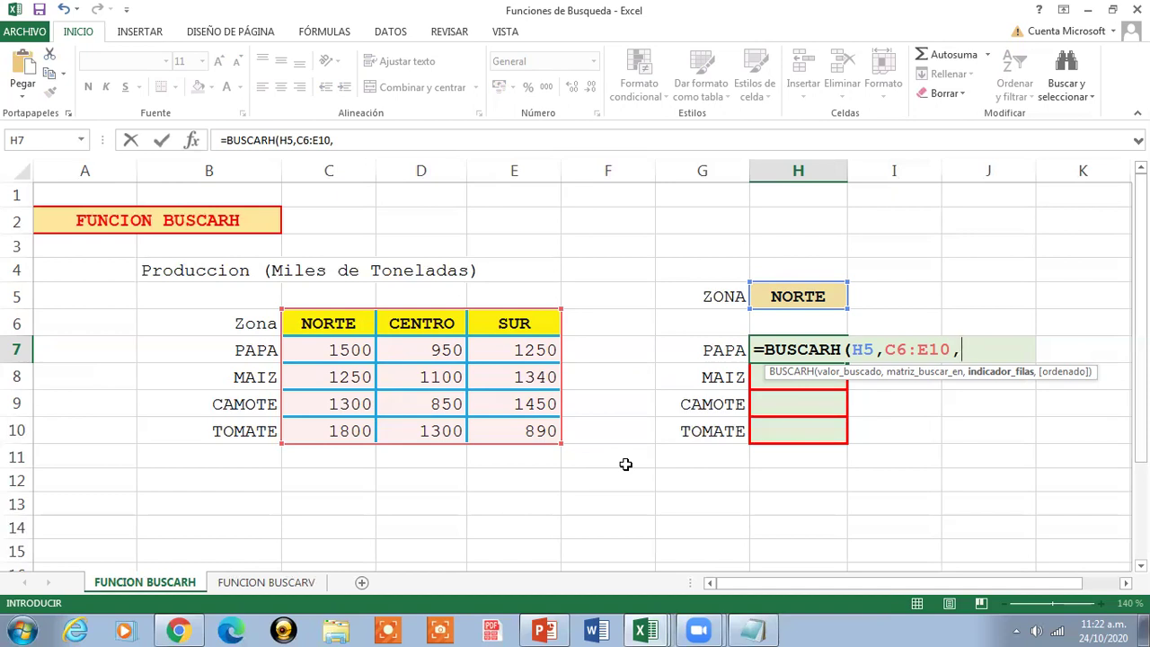
{"action": "type", "text": "2"}
{"action": "type", "text": ","}
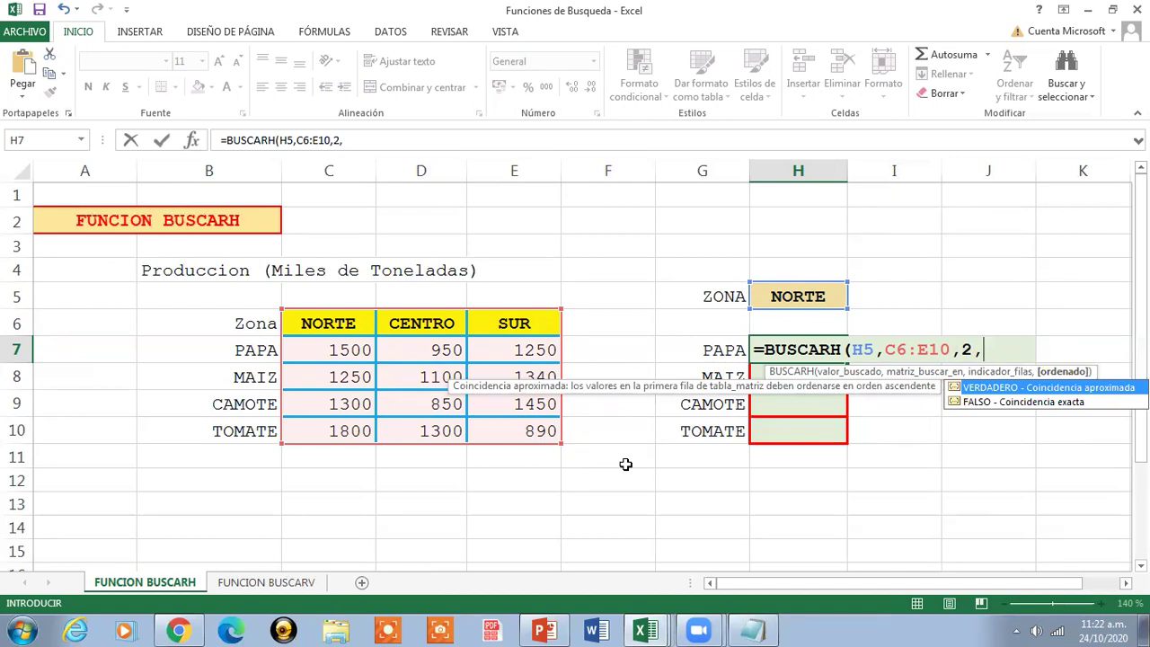
{"action": "type", "text": "FALSO"}
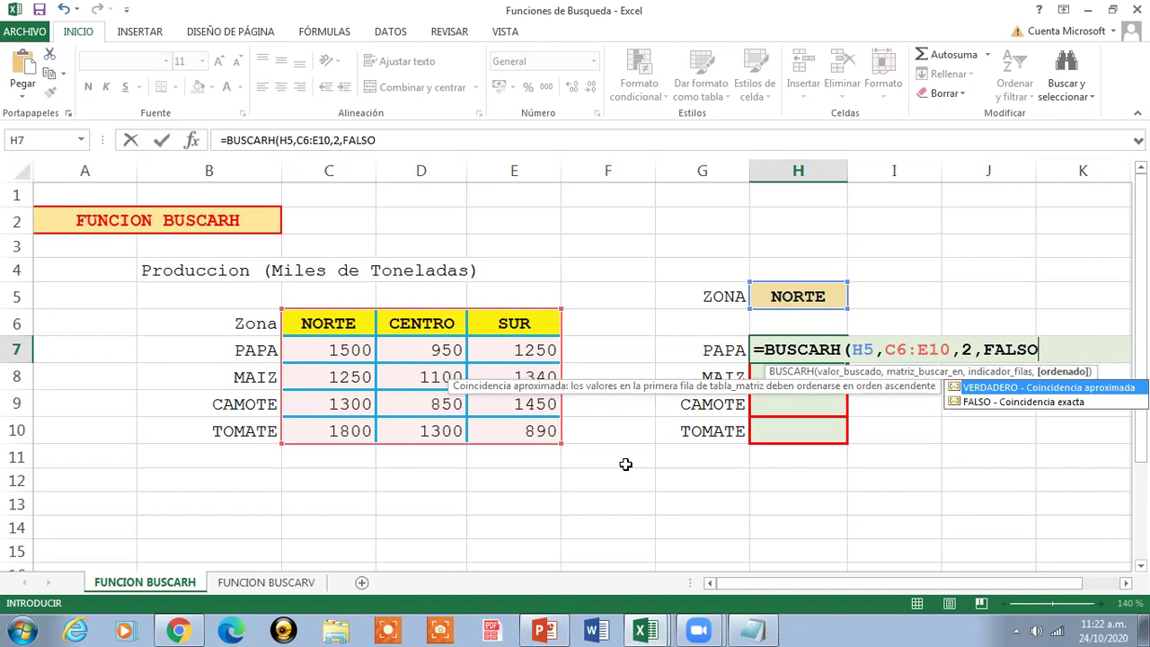
{"action": "key", "text": "Escape"}
{"action": "type", "text": ")"}
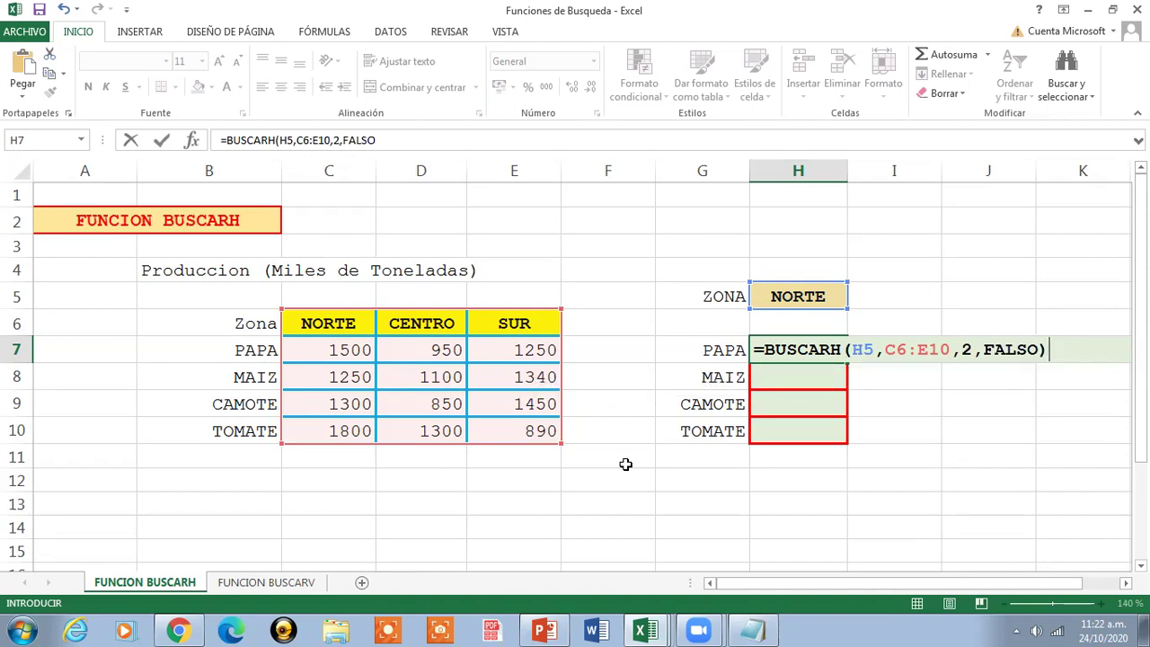
{"action": "key", "text": "Return"}
{"action": "key", "text": "Up"}
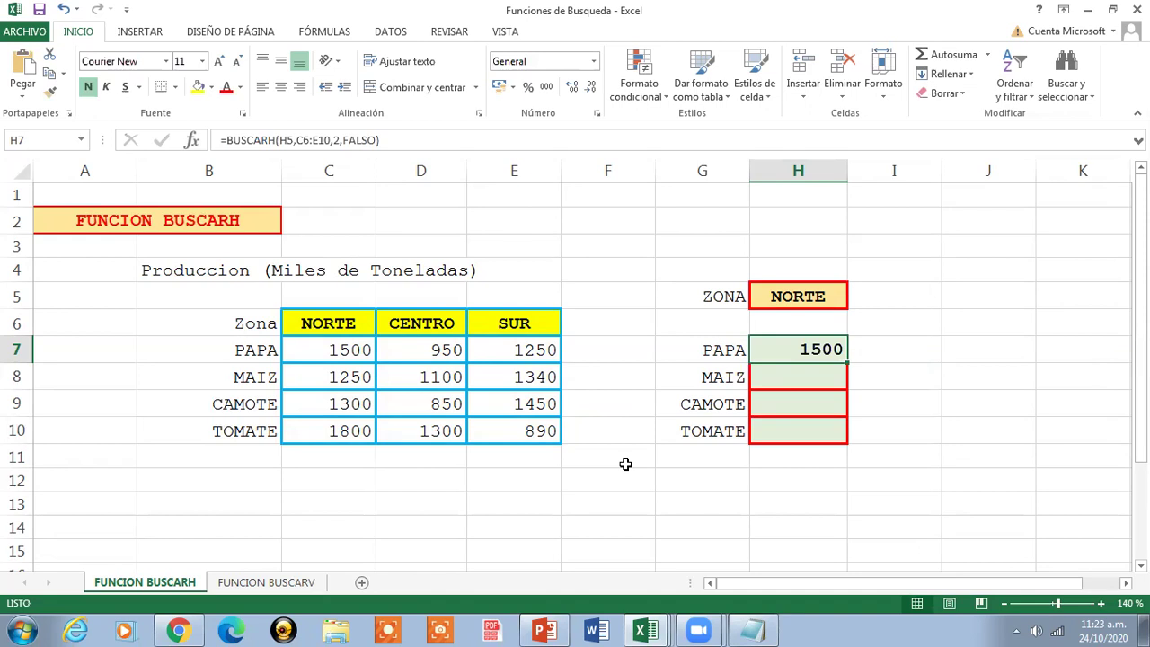
{"action": "key", "text": "Down"}
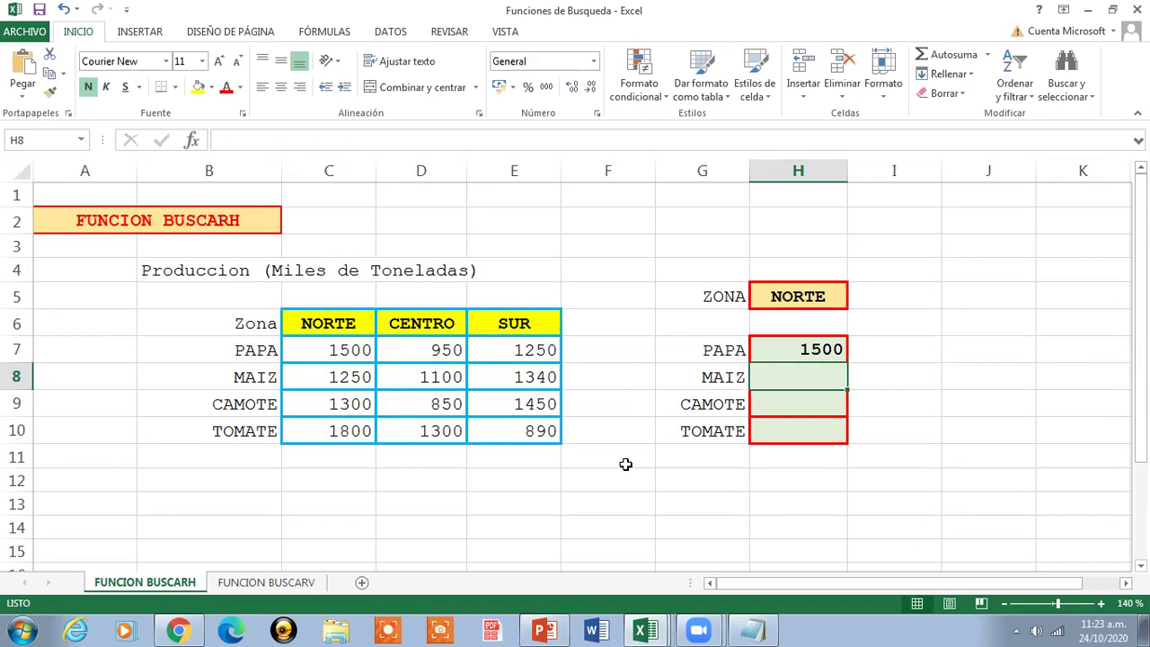
Enter =BUSCARH(H5,C6:E10,3,FALSO) in H8 so MAIZ shows 1250
{"action": "type", "text": "="}
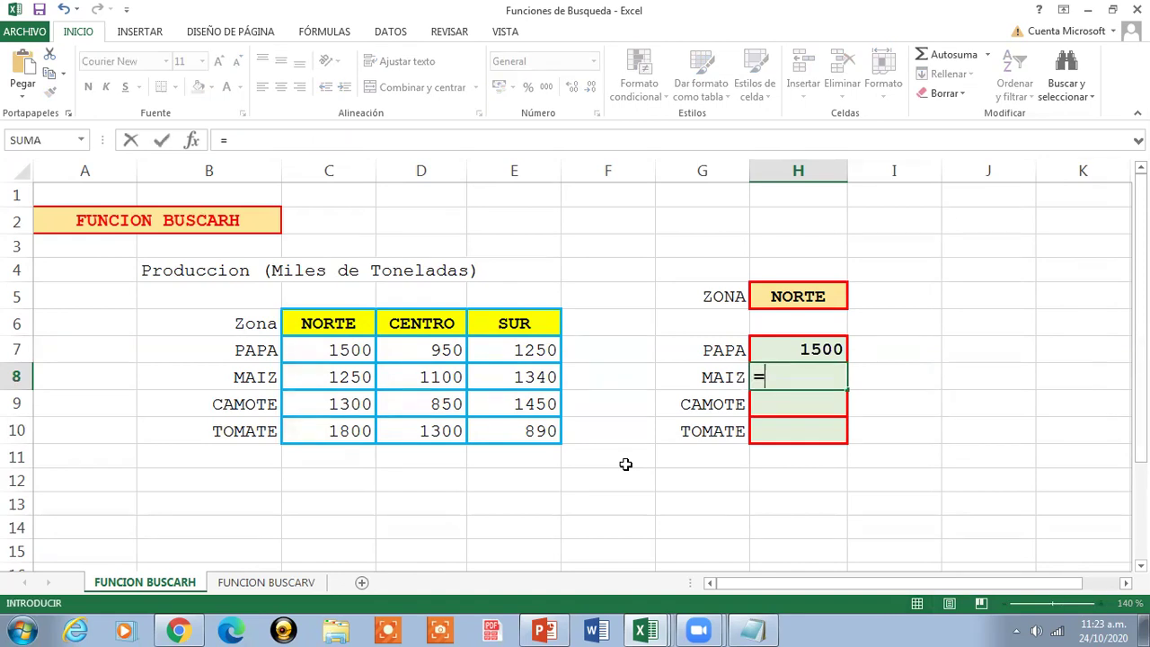
{"action": "type", "text": "BUSCARH"}
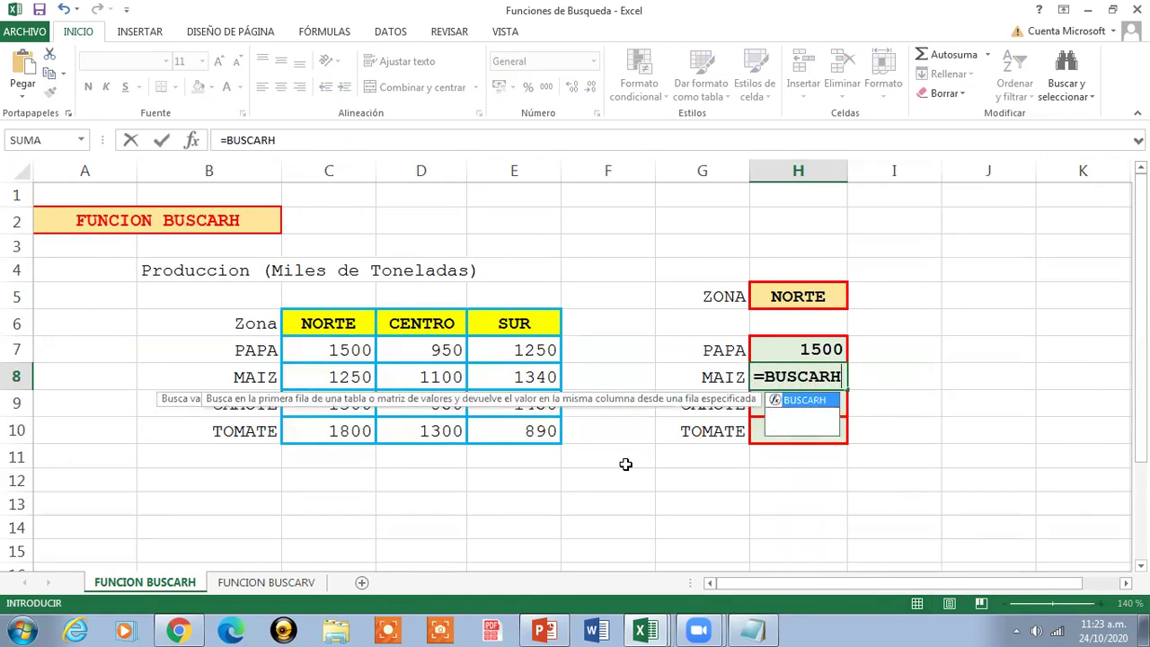
{"action": "type", "text": "("}
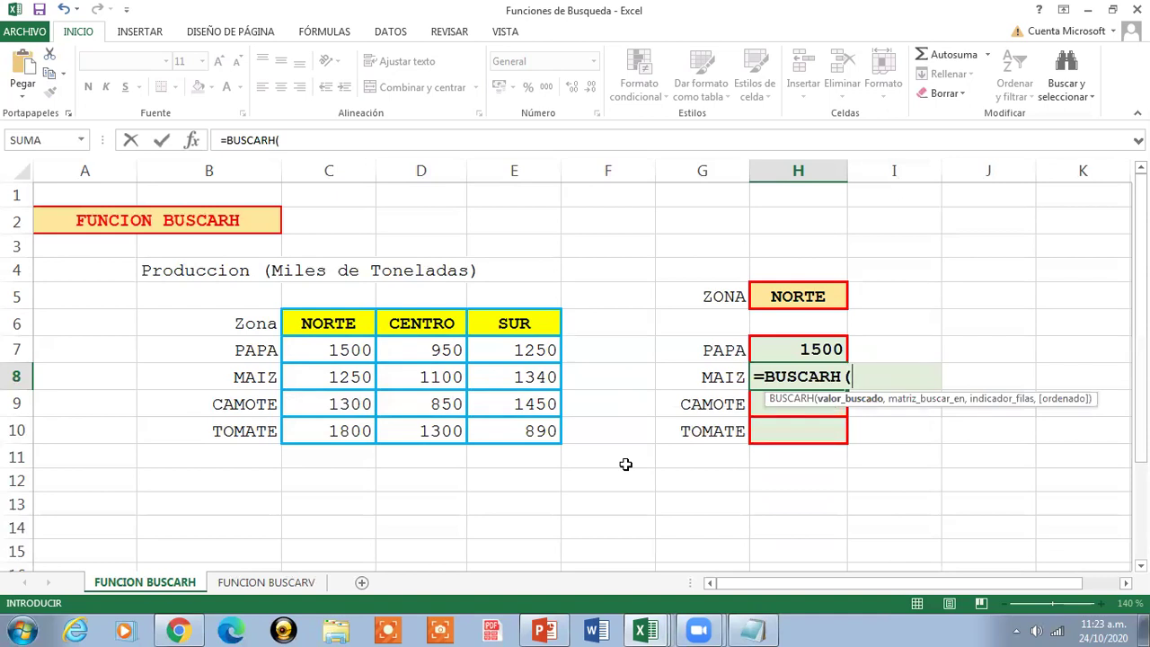
{"action": "type", "text": "H5"}
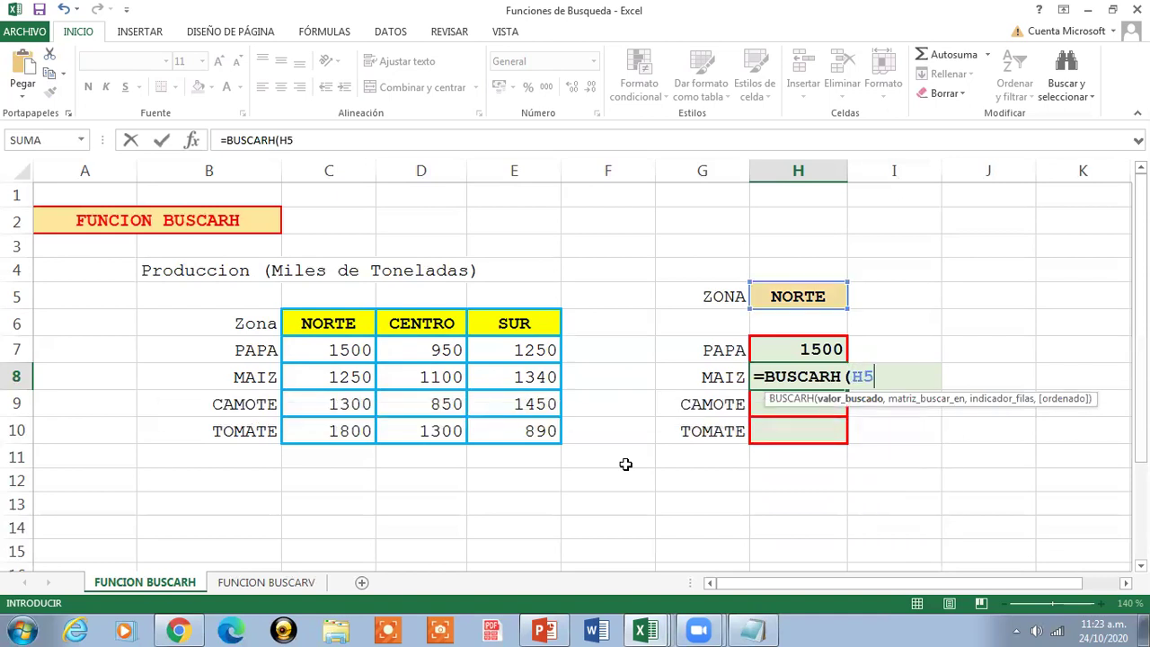
{"action": "type", "text": ","}
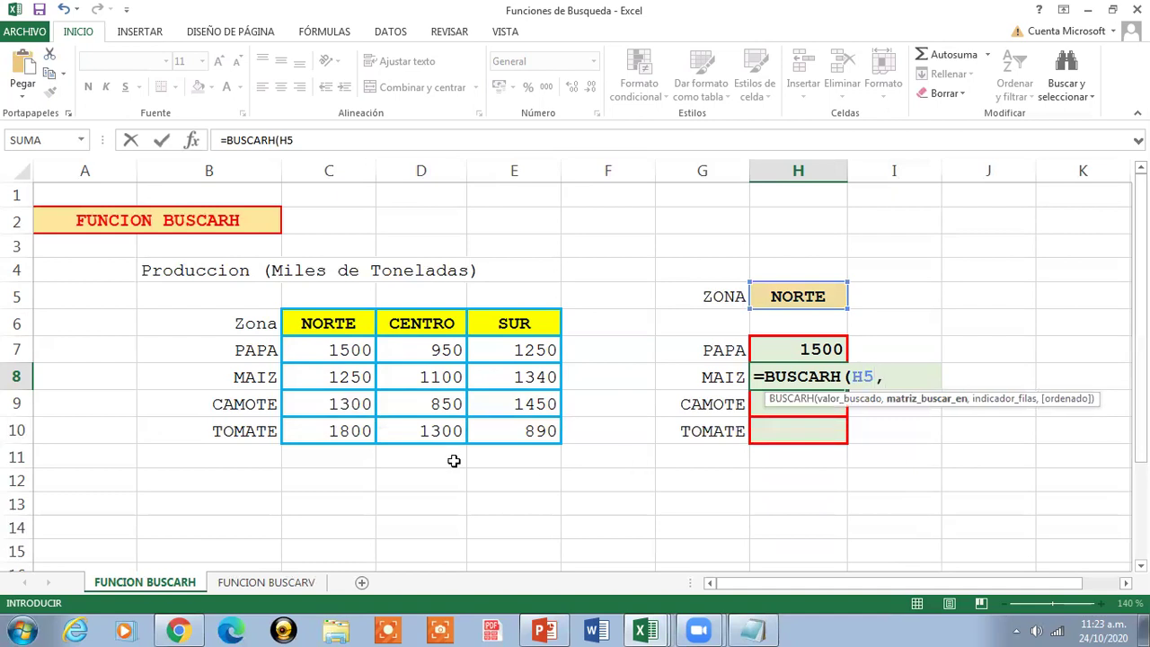
{"action": "left_click_drag", "start_coordinate": [306, 316], "coordinate": [481, 424]}
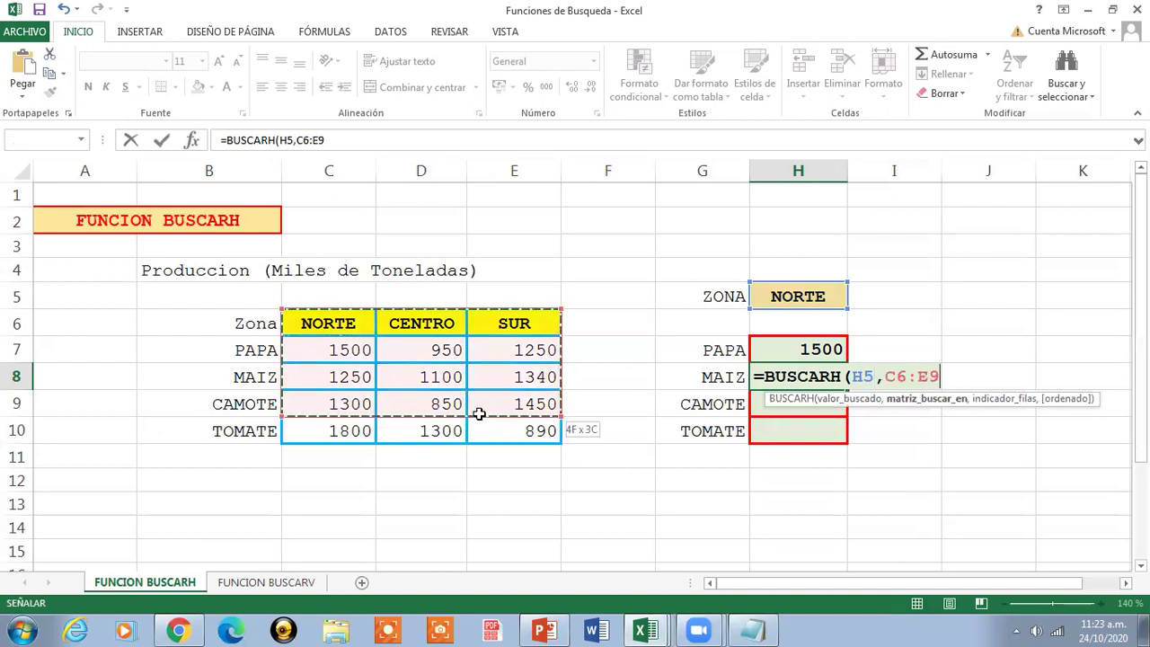
{"action": "type", "text": ",3"}
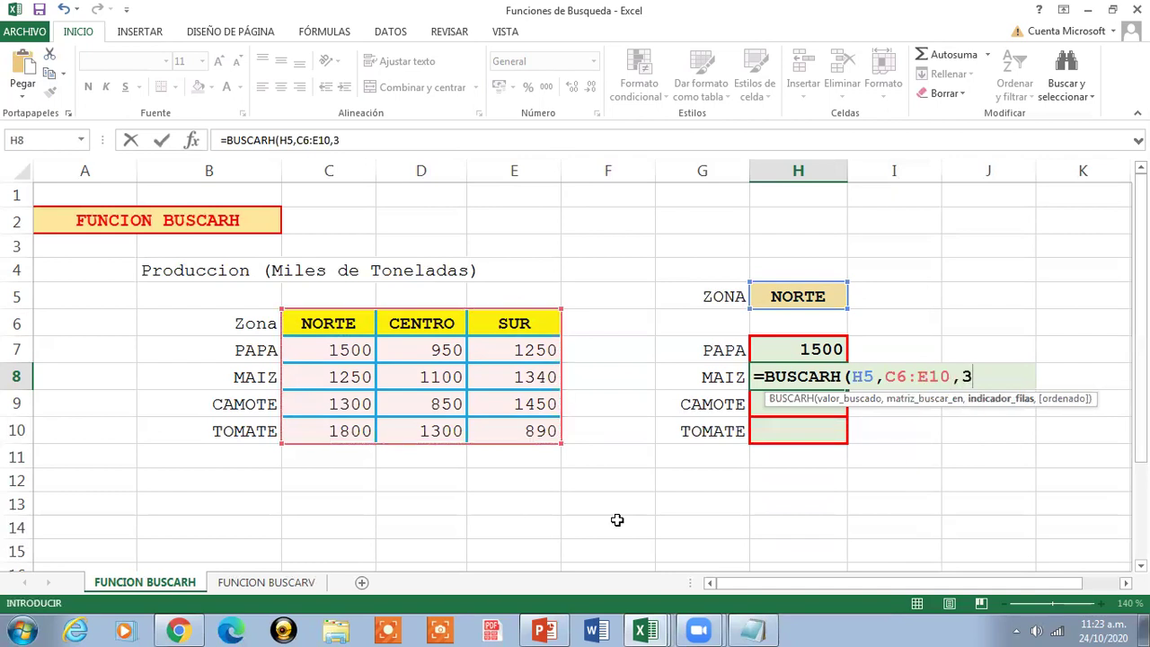
{"action": "type", "text": ",FALSO)"}
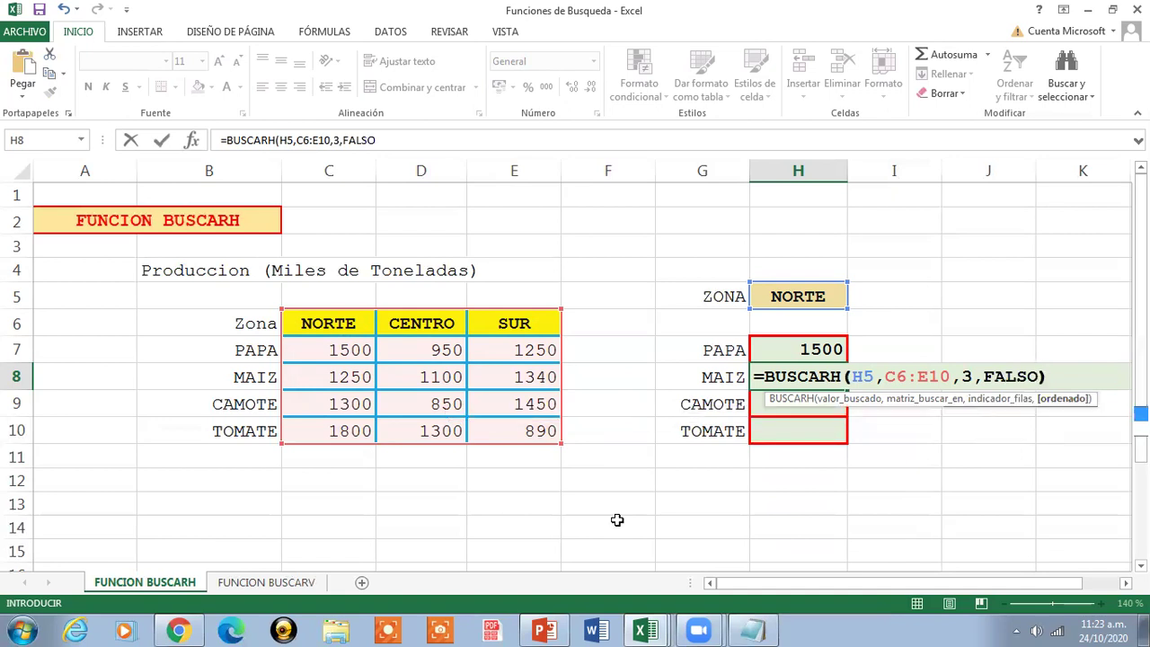
{"action": "key", "text": "Return"}
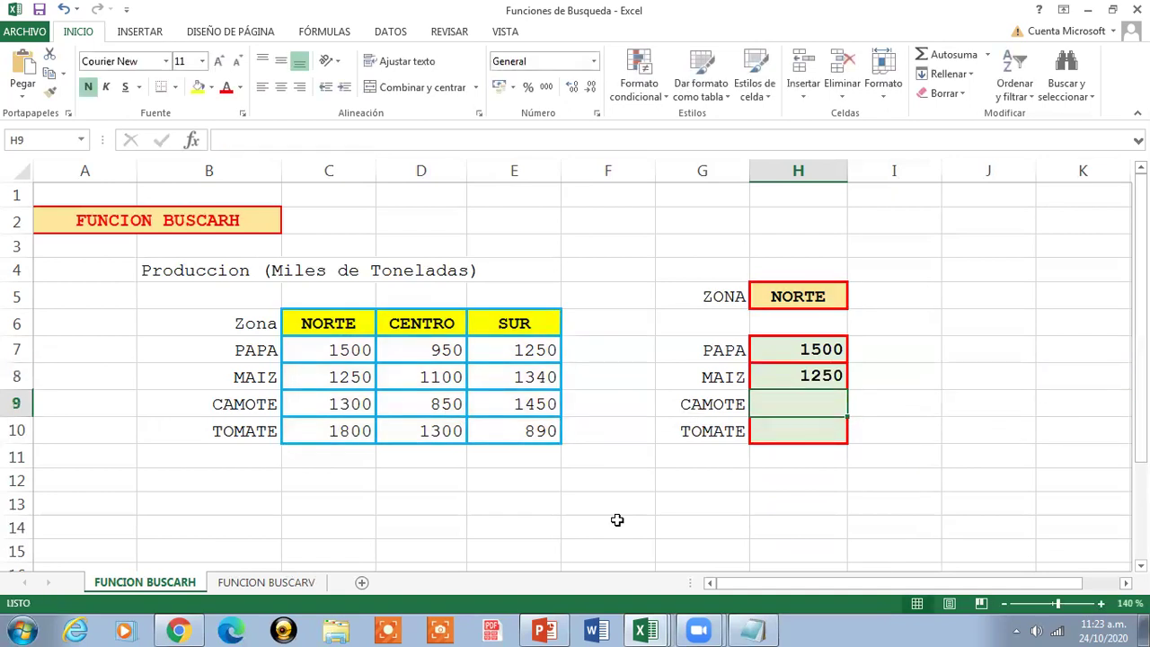
{"action": "key", "text": "Up"}
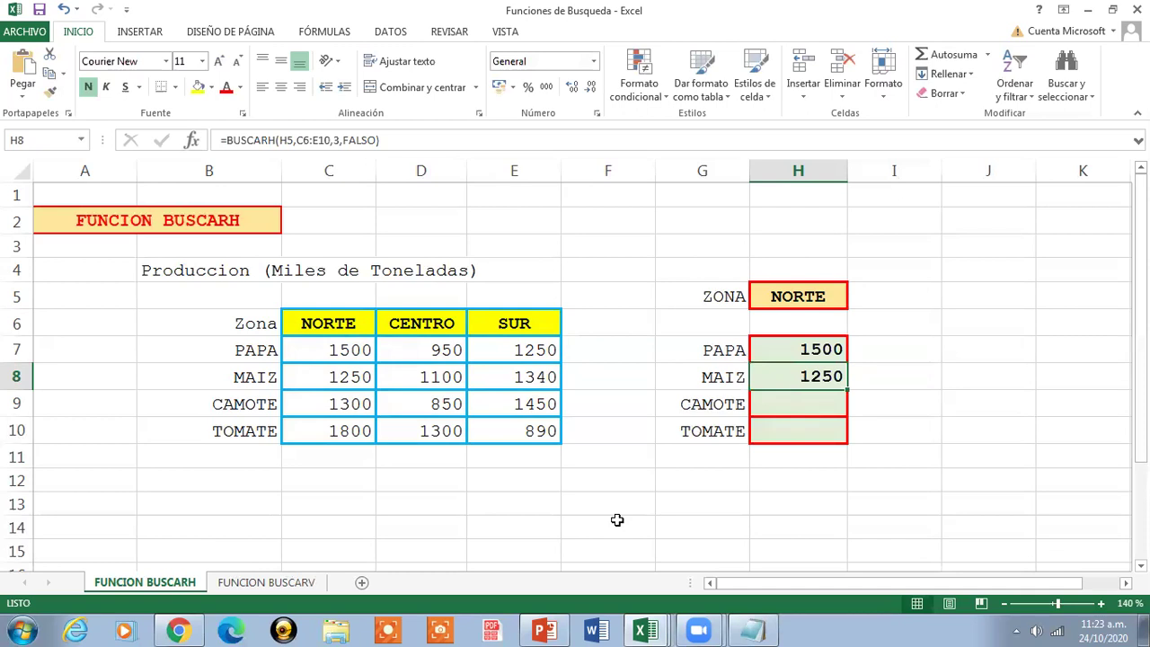
{"action": "key", "text": "Down"}
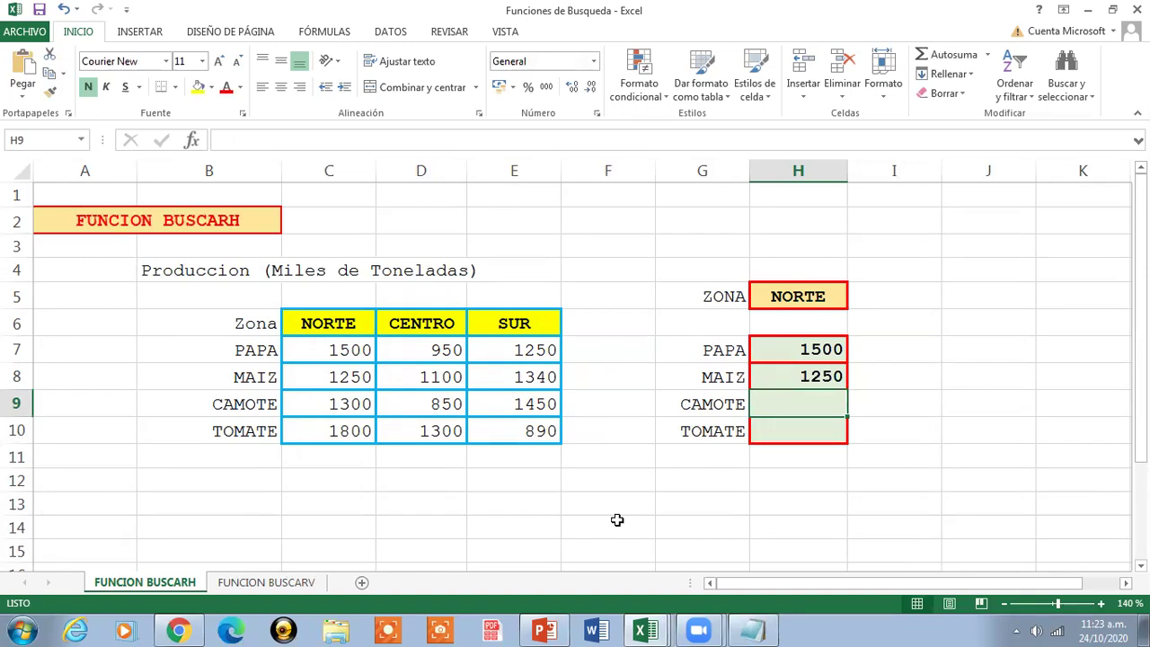
Enter =BUSCARH(H5,C6:E10,4,FALSO) in H9 so CAMOTE shows 1300
{"action": "type", "text": "="}
{"action": "type", "text": "BUSCARH("}
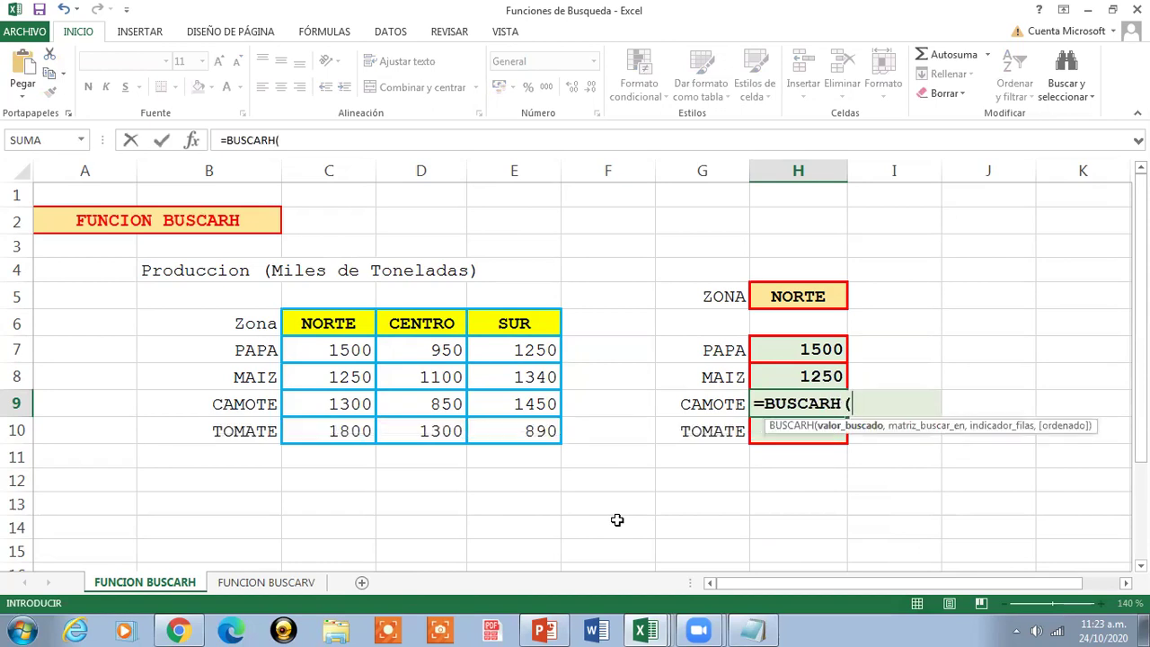
{"action": "type", "text": "H"}
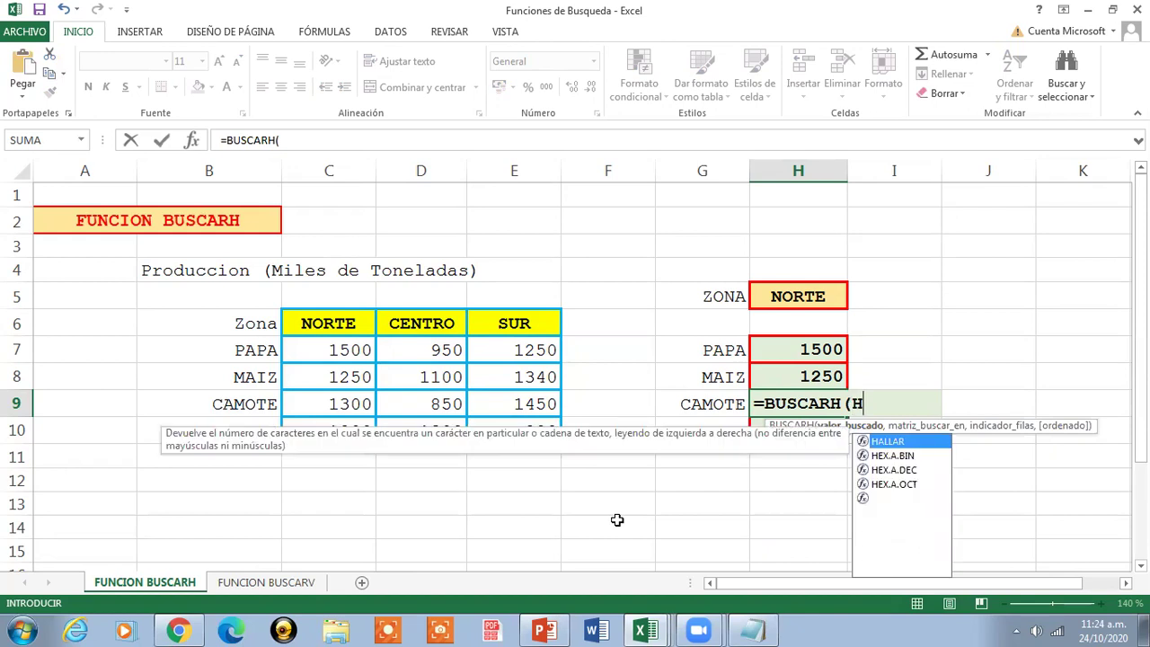
{"action": "type", "text": "5"}
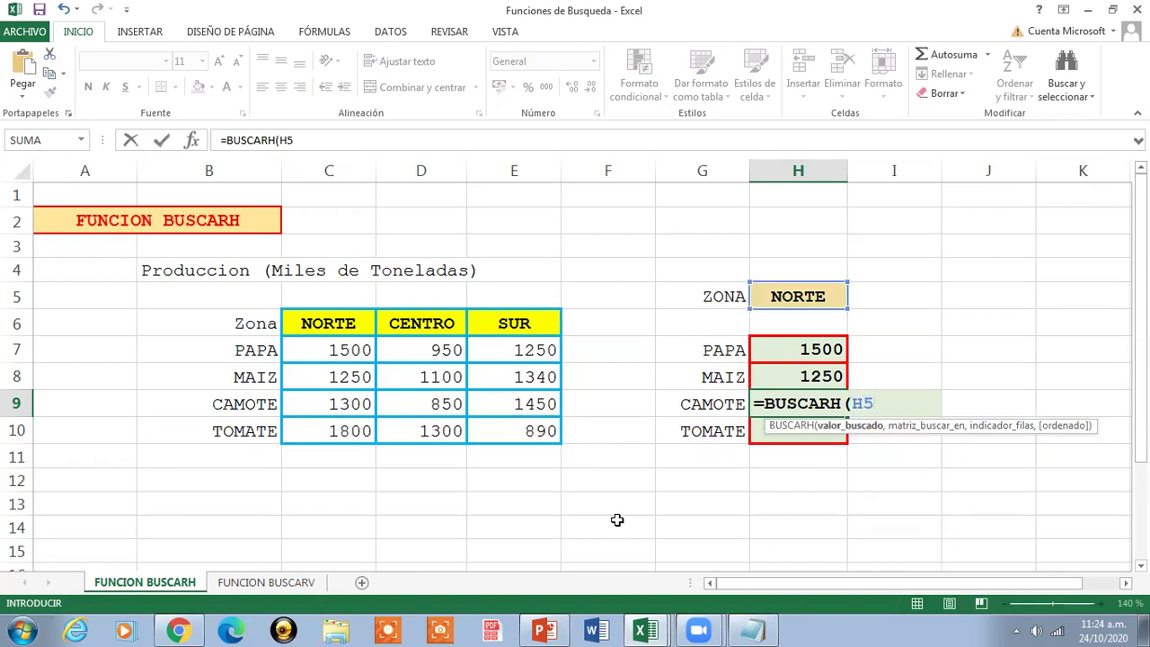
{"action": "type", "text": ","}
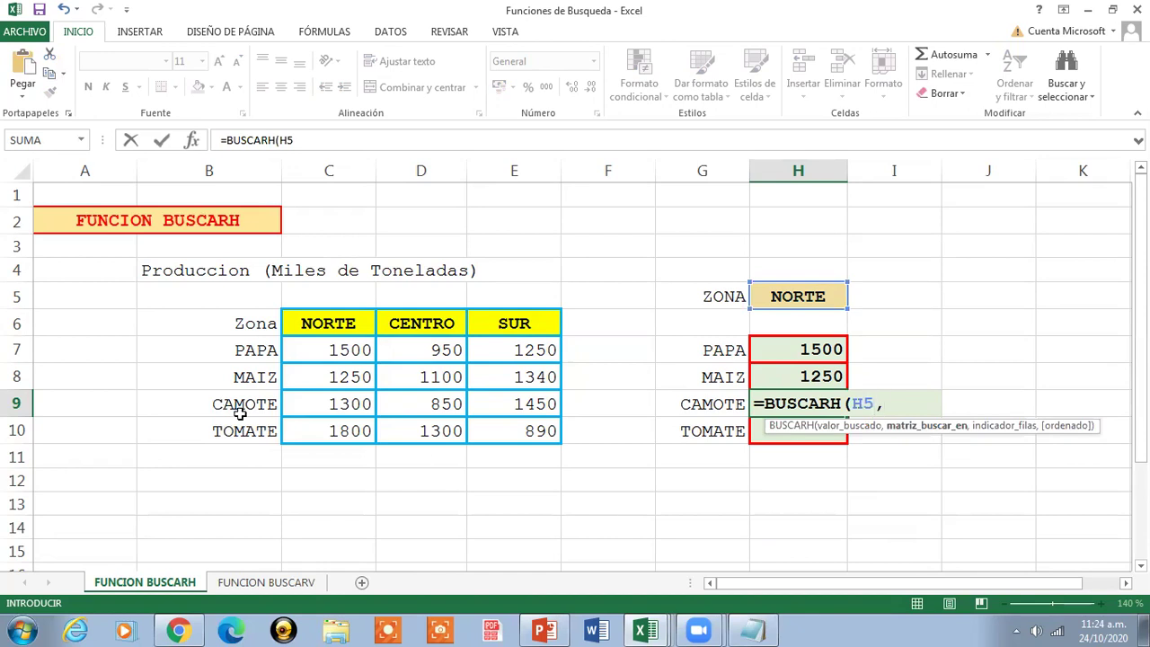
{"action": "left_click_drag", "start_coordinate": [295, 316], "coordinate": [544, 434]}
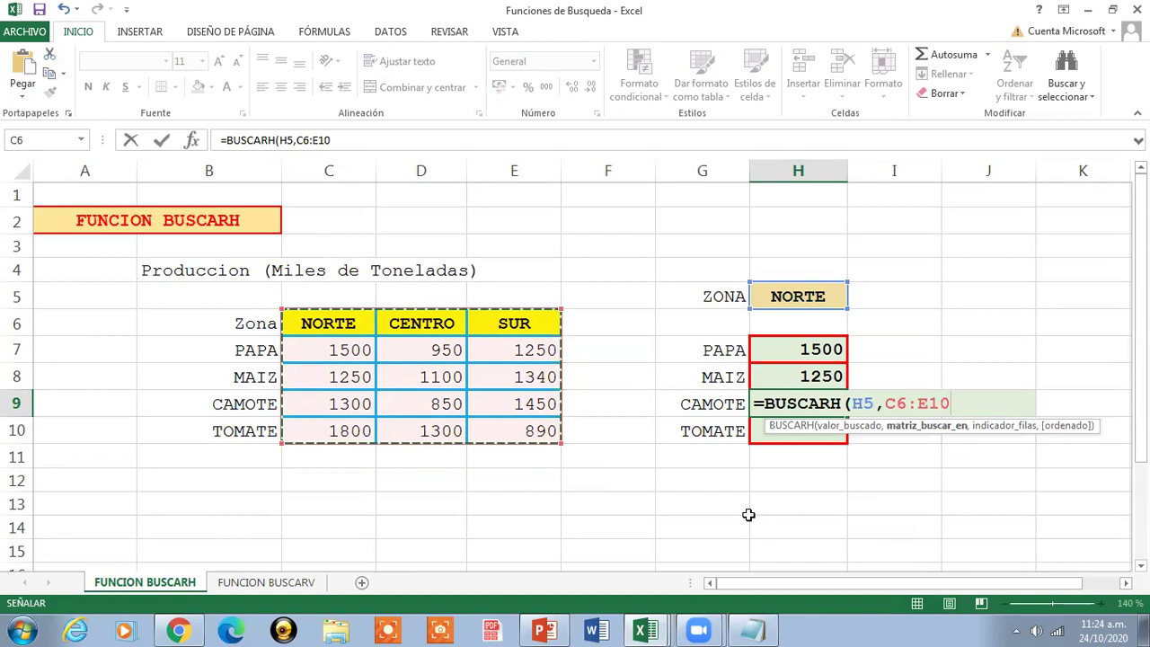
{"action": "type", "text": ",4"}
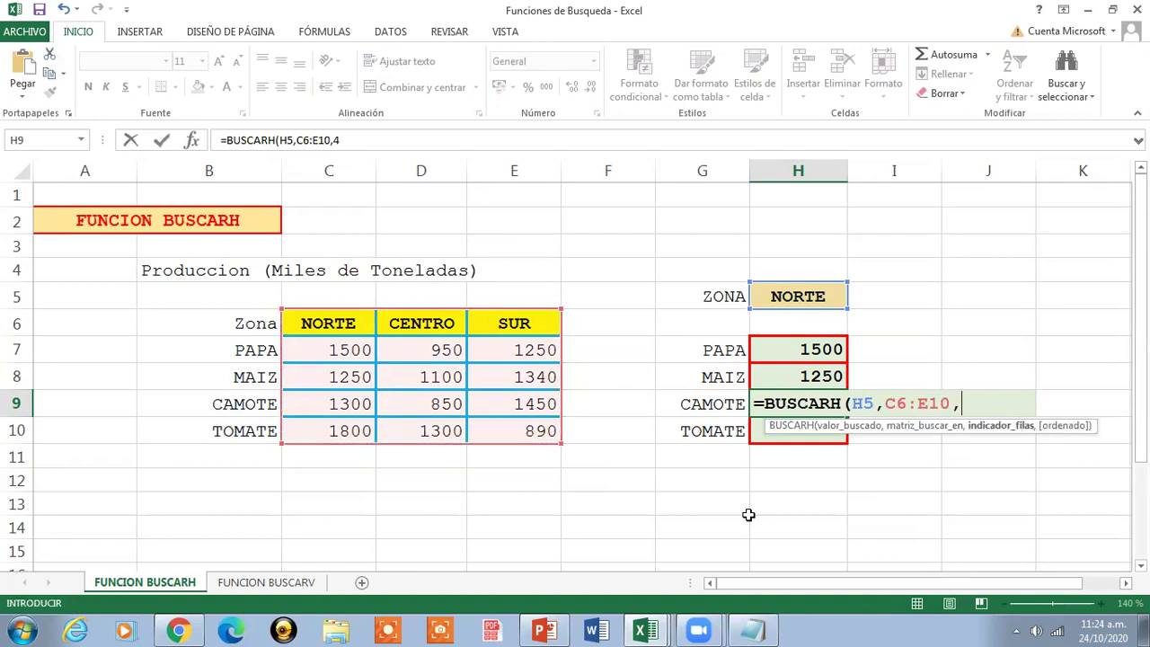
{"action": "type", "text": ",FALSO"}
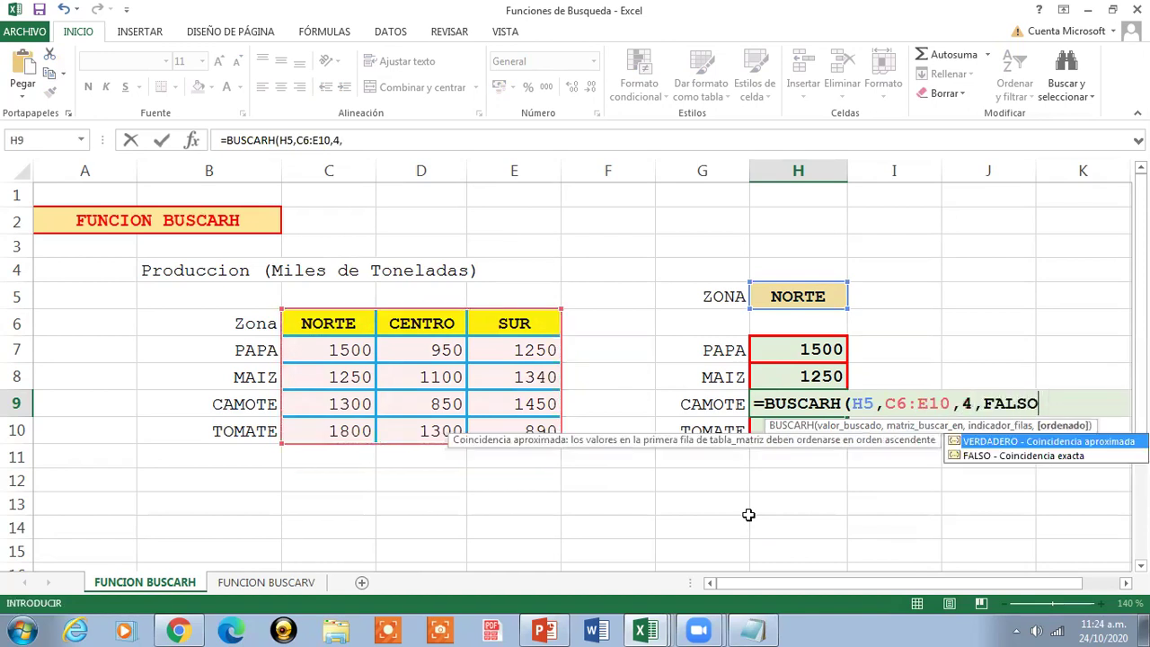
{"action": "type", "text": ")"}
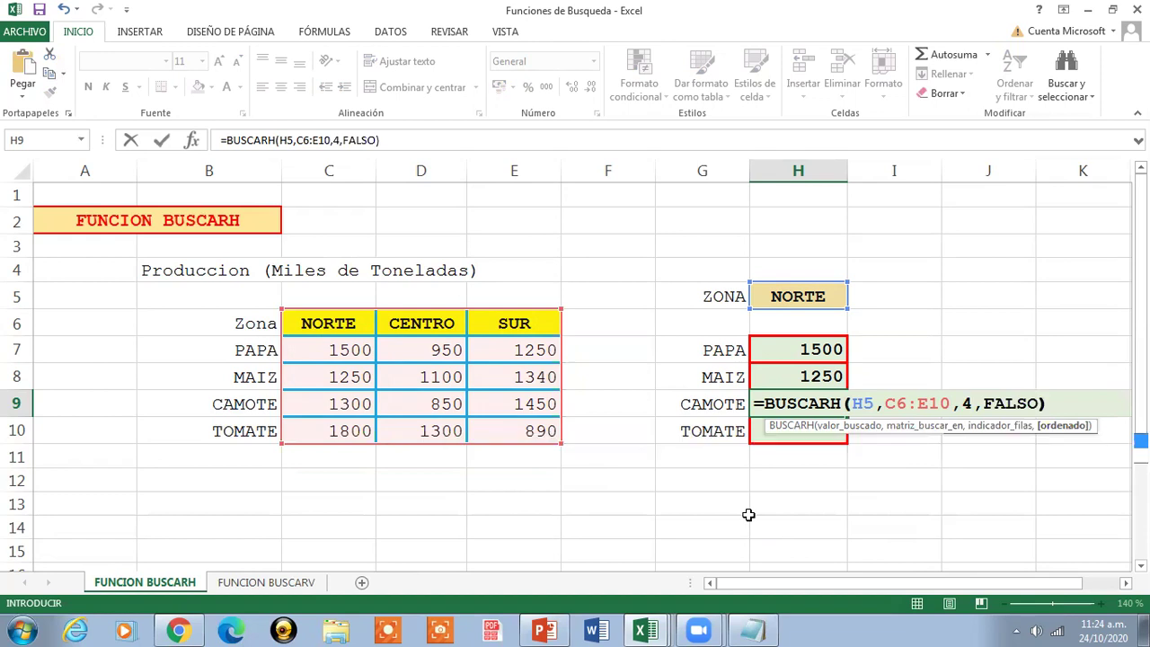
{"action": "key", "text": "Return"}
{"action": "left_click", "coordinate": [762, 403]}
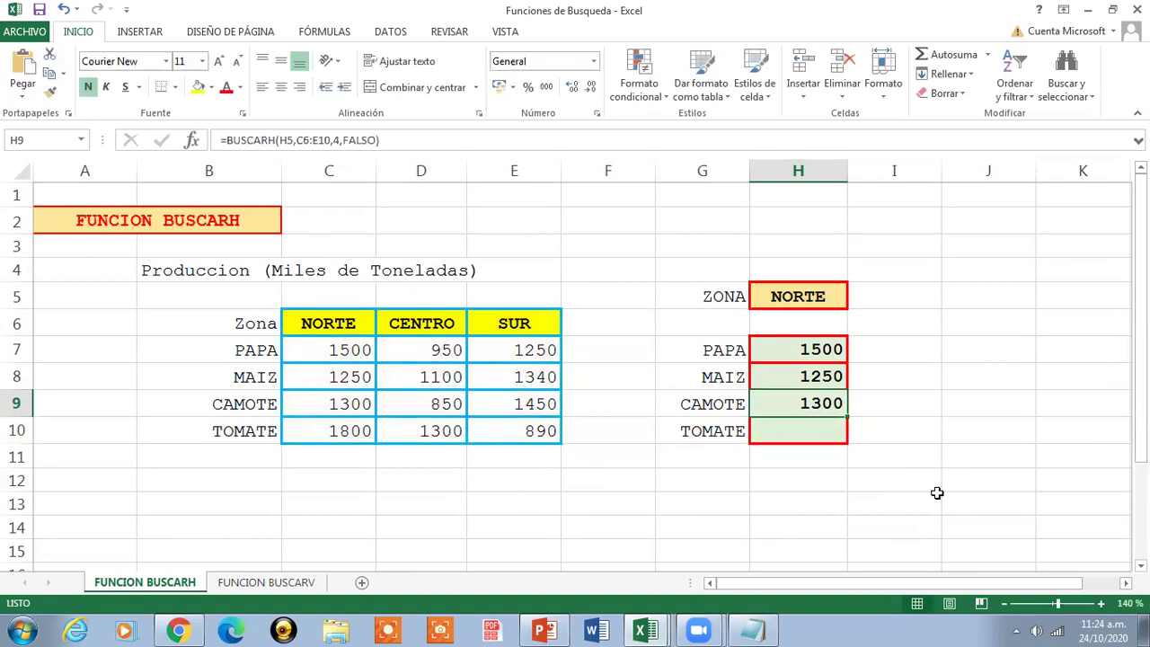
{"action": "key", "text": "Down"}
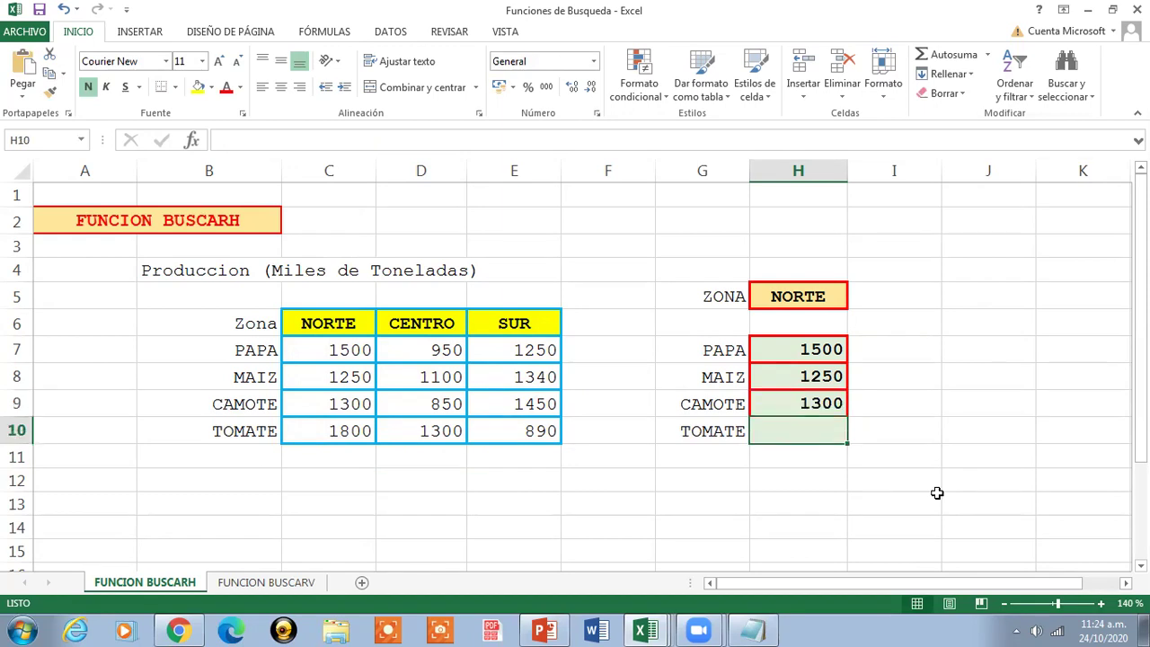
Enter =BUSCARH(H5,C6:E10,5,FALSO) in H10 so TOMATE shows 1800
{"action": "type", "text": "="}
{"action": "left_click", "coordinate": [936, 493]}
{"action": "type", "text": "BU"}
{"action": "key", "text": "BackSpace"}
{"action": "key", "text": "BackSpace"}
{"action": "key", "text": "BackSpace"}
{"action": "key", "text": "BackSpace"}
{"action": "key", "text": "BackSpace"}
{"action": "type", "text": "BUSCARH("}
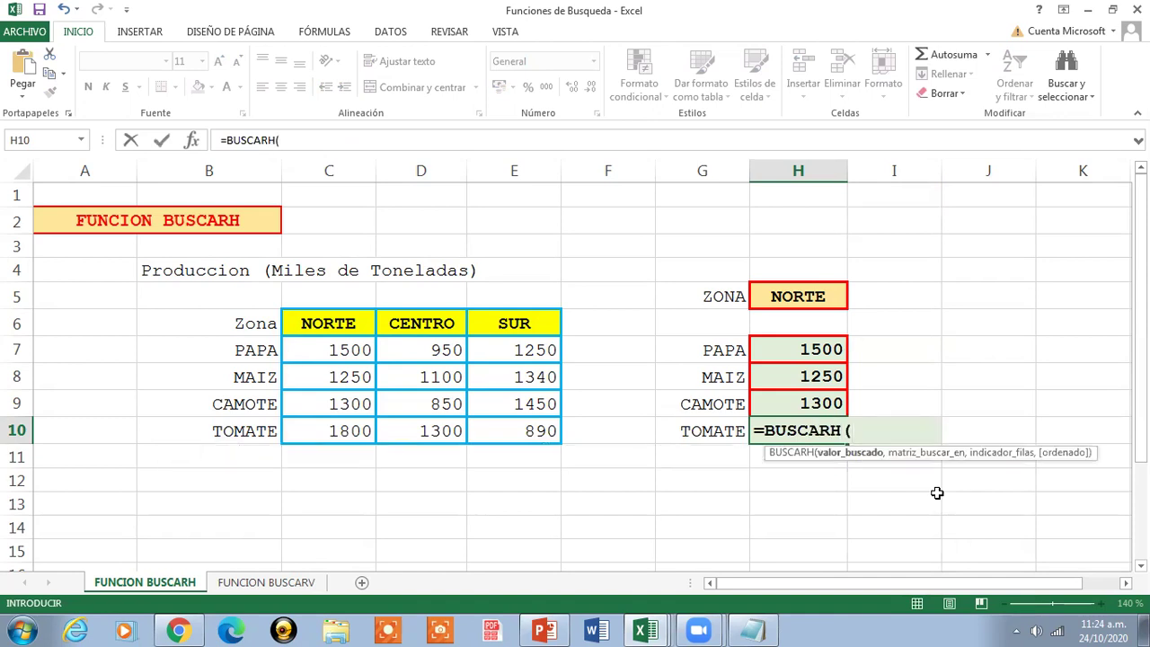
{"action": "left_click", "coordinate": [768, 305]}
{"action": "type", "text": ","}
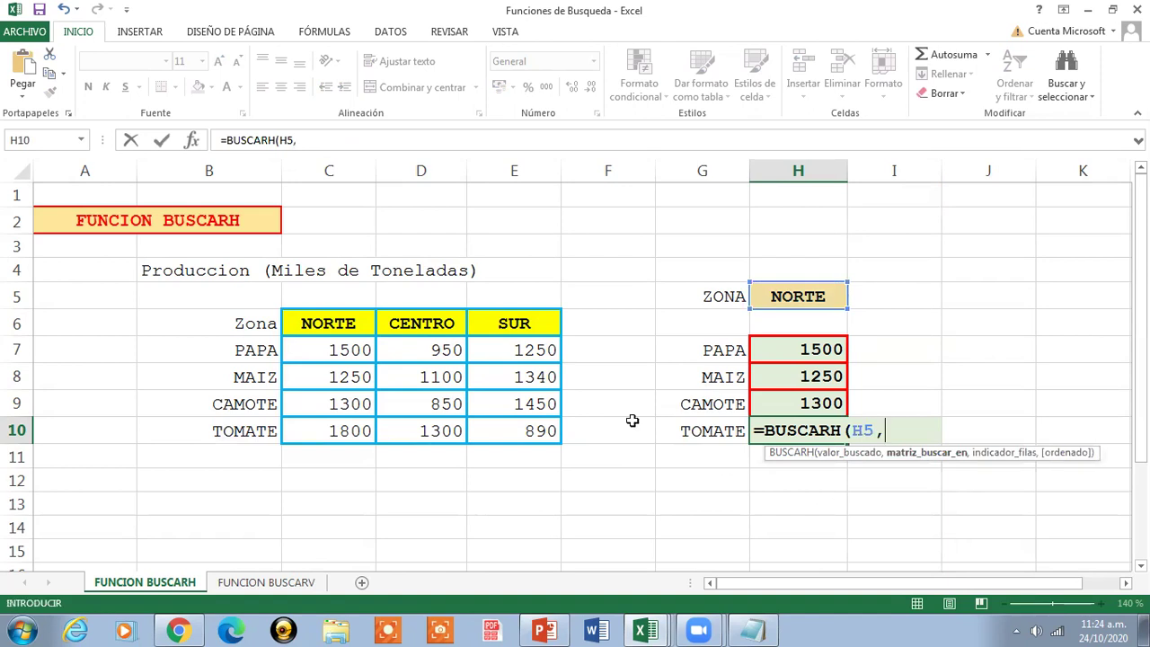
{"action": "left_click_drag", "start_coordinate": [310, 325], "coordinate": [514, 431]}
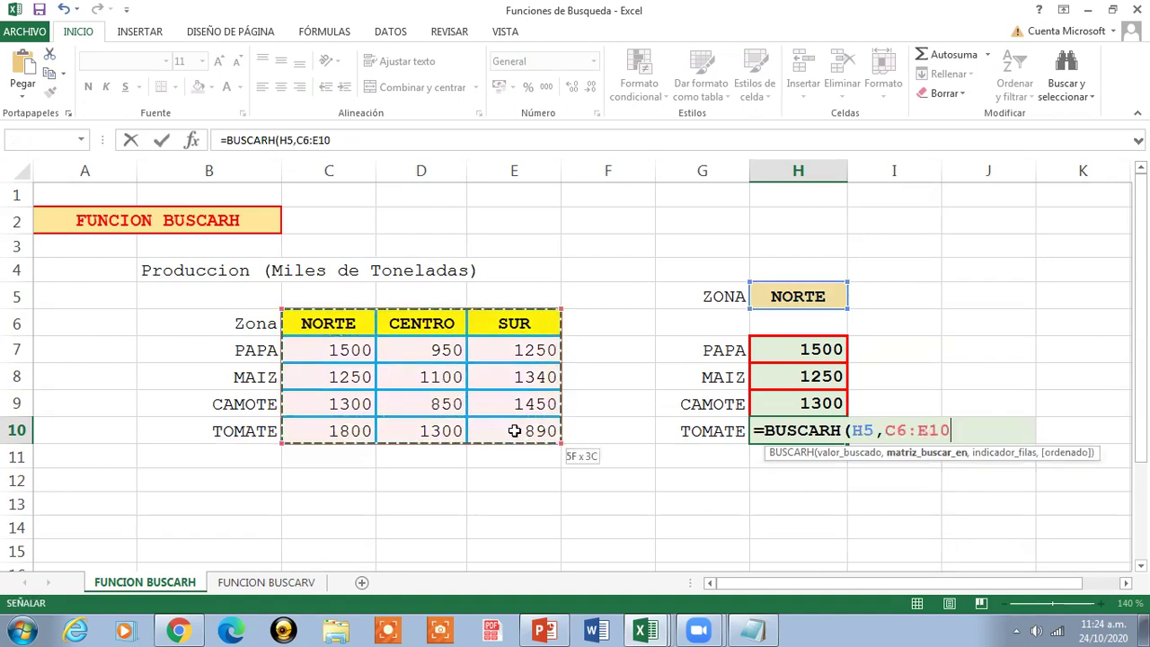
{"action": "type", "text": ",5"}
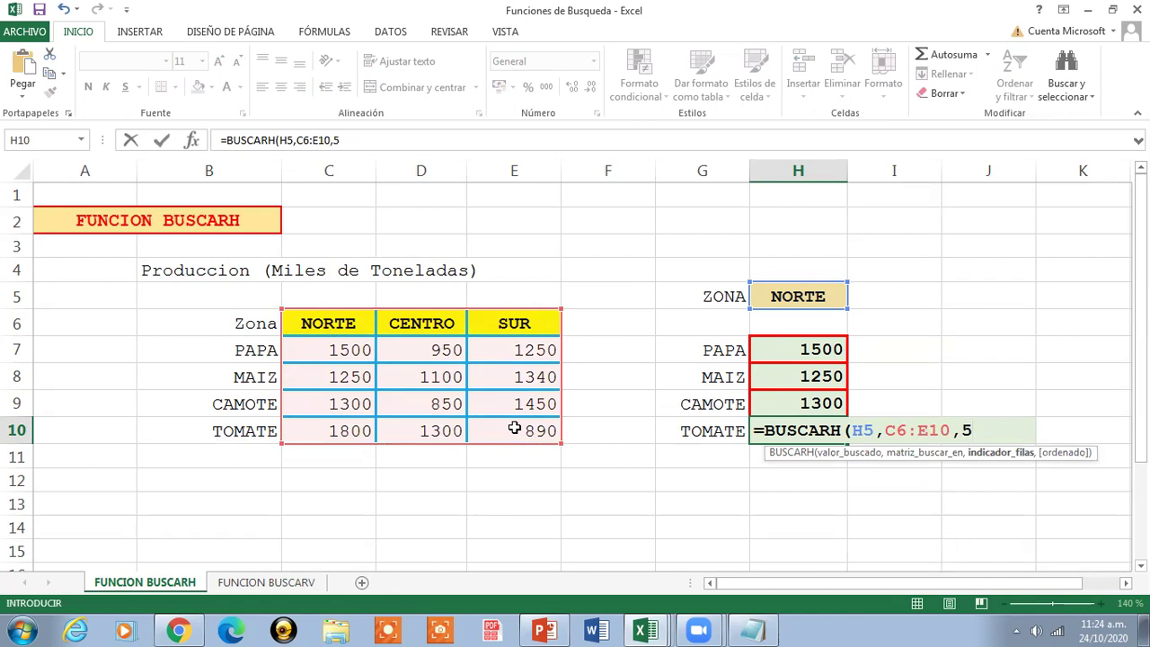
{"action": "type", "text": ",FALSO"}
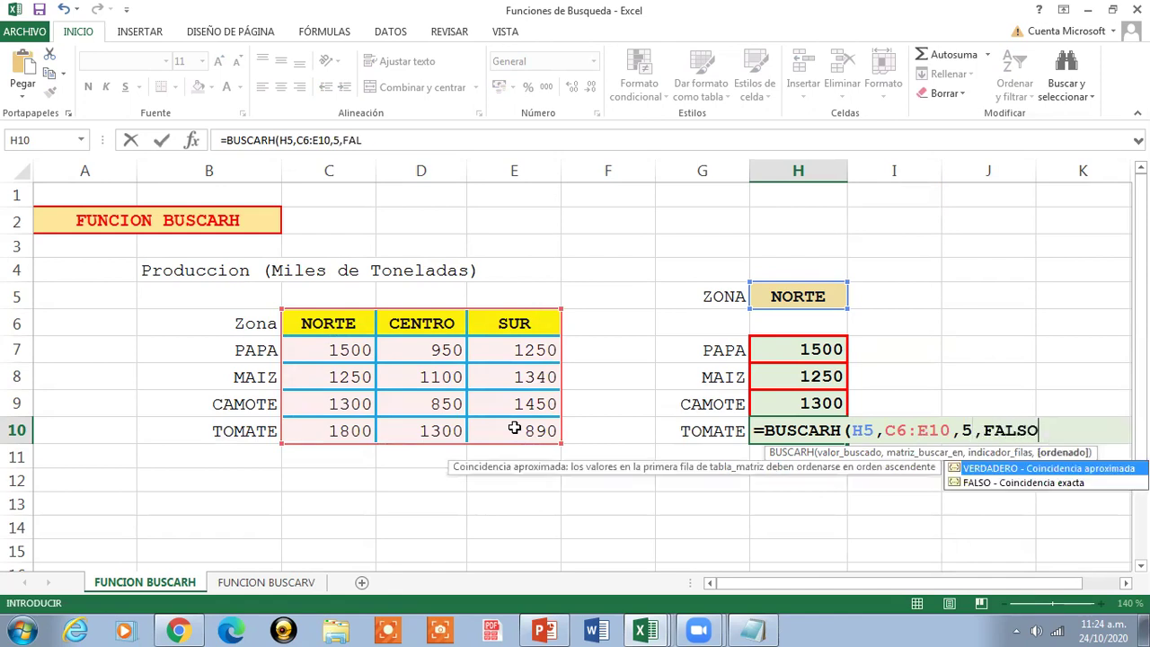
{"action": "type", "text": ")"}
{"action": "key", "text": "Return"}
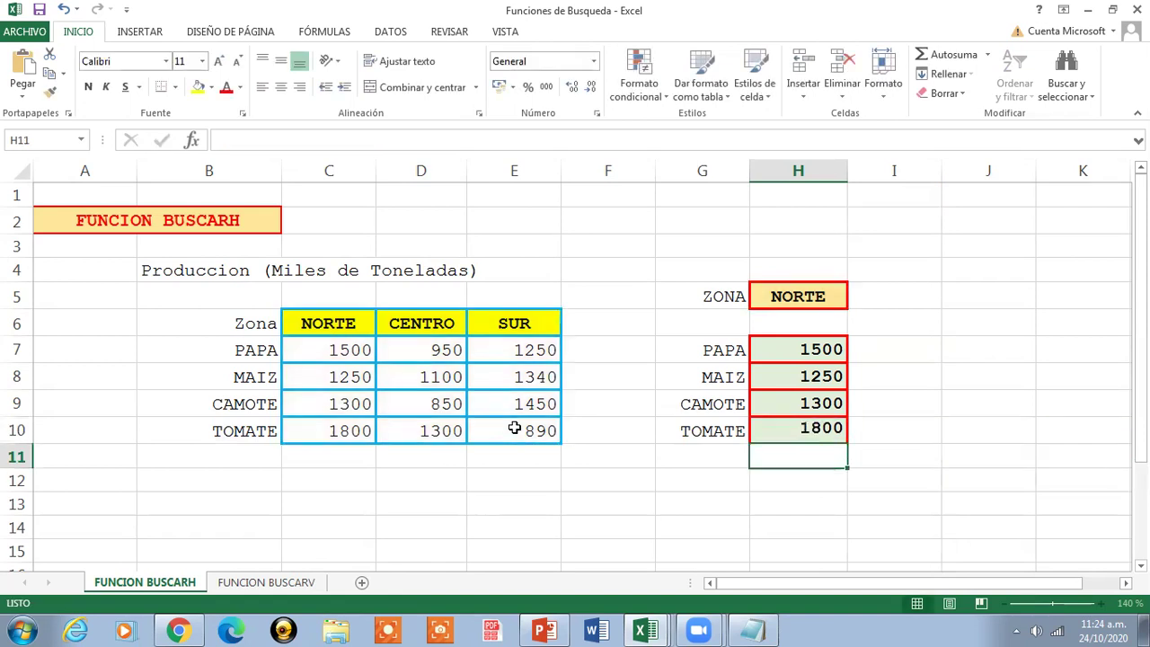
{"action": "left_click", "coordinate": [760, 428]}
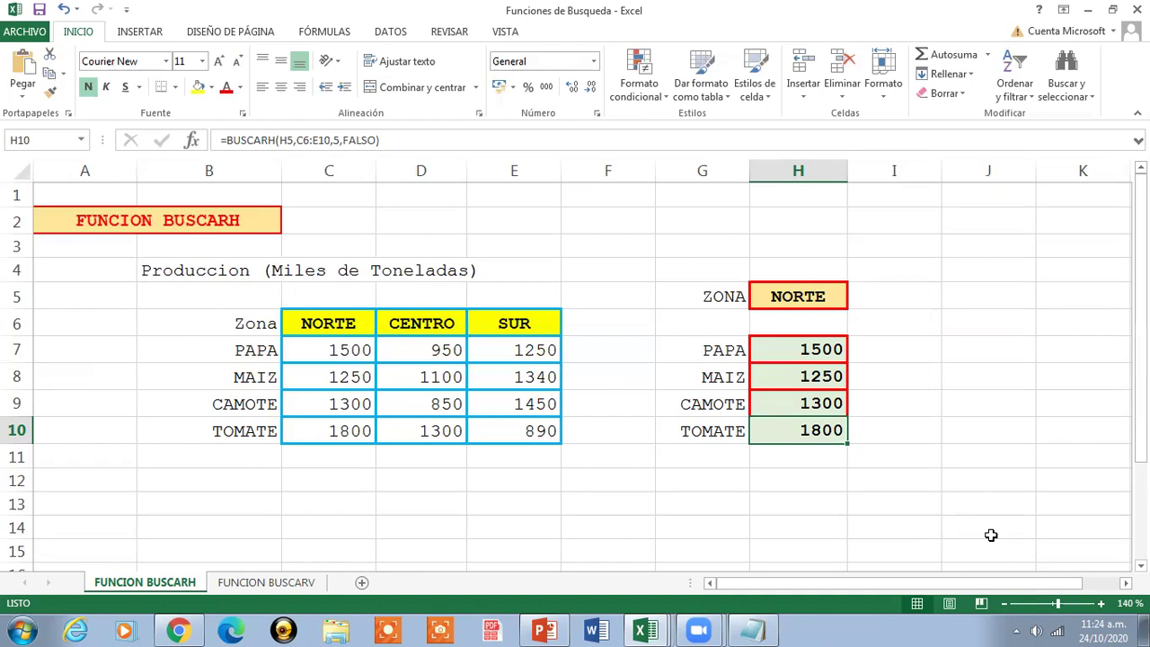
Set the zone in H5 to CENTRO and review the lookup formulas below it
{"action": "left_click", "coordinate": [828, 301]}
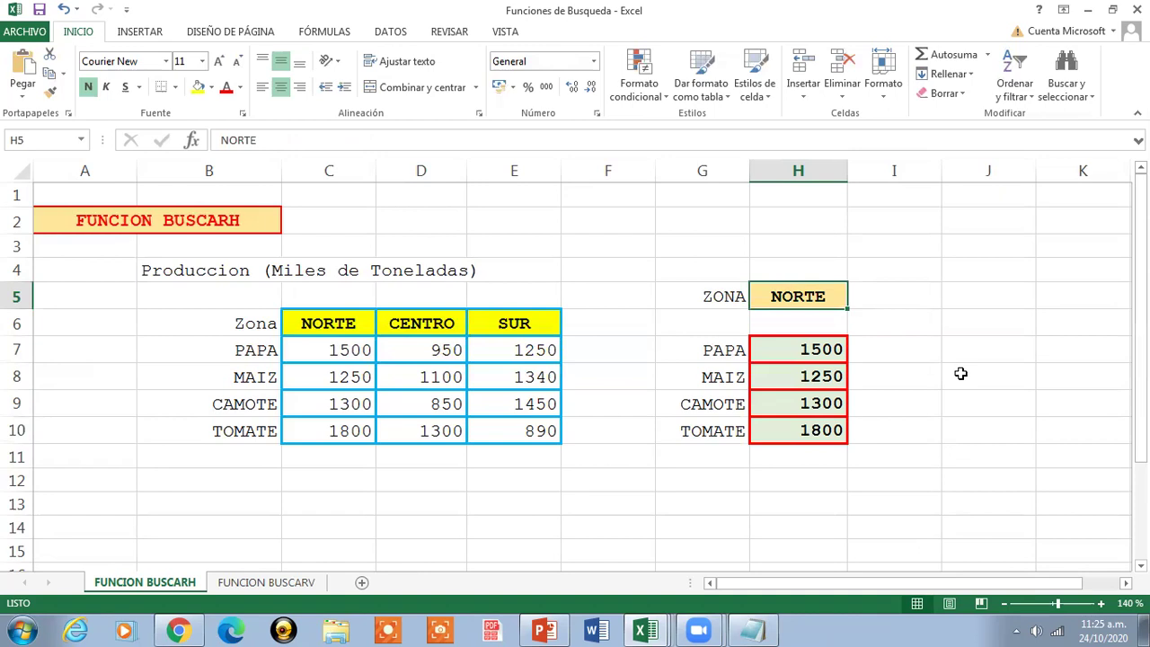
{"action": "type", "text": "CENTRO"}
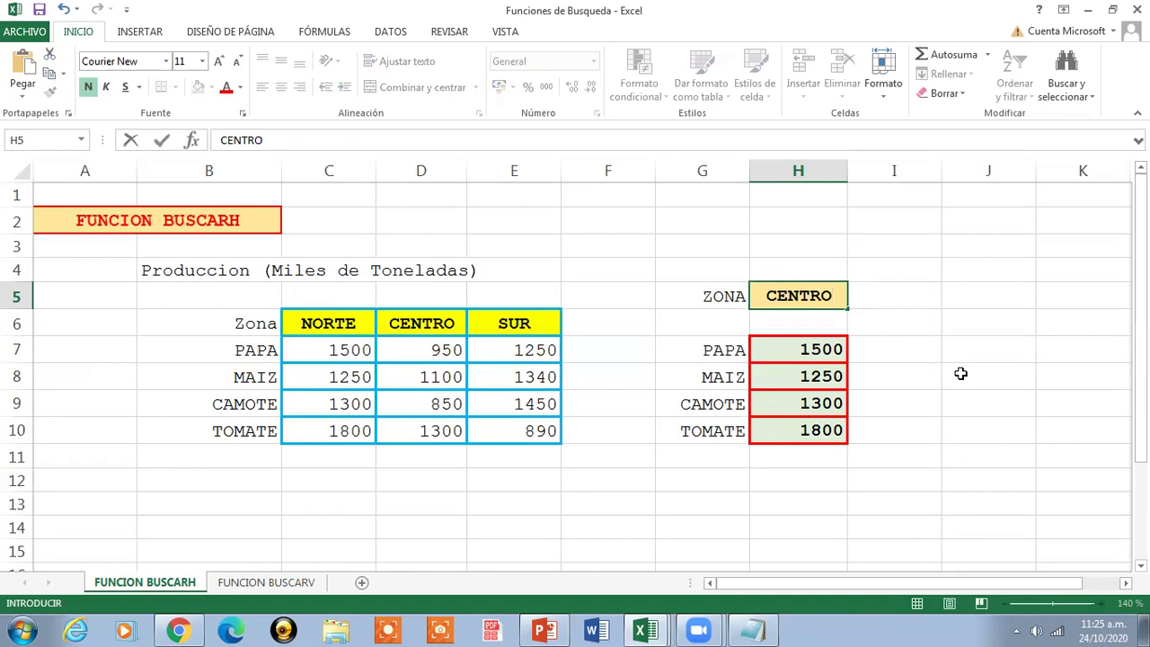
{"action": "key", "text": "Return"}
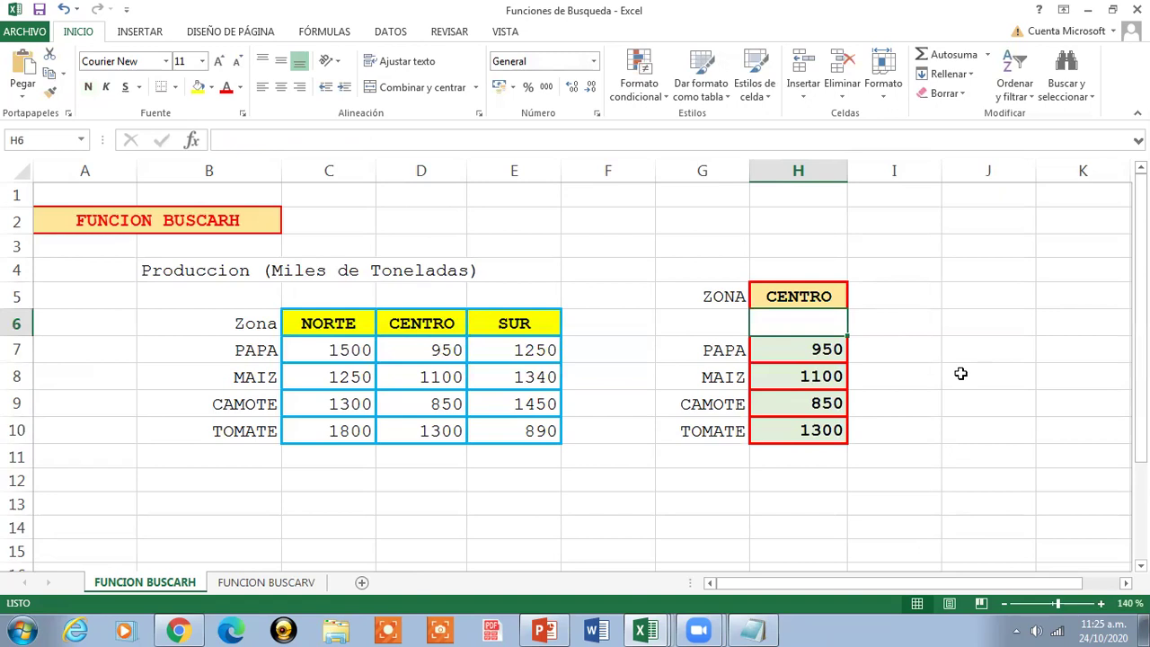
{"action": "key", "text": "Down"}
{"action": "key", "text": "Down"}
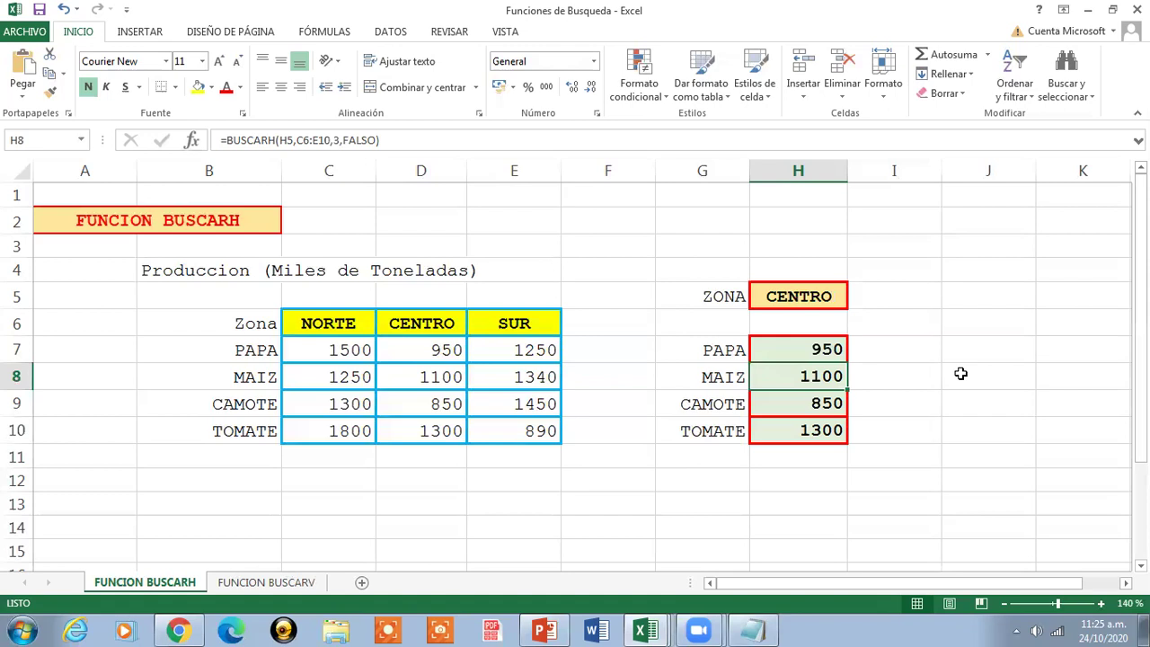
{"action": "key", "text": "Down"}
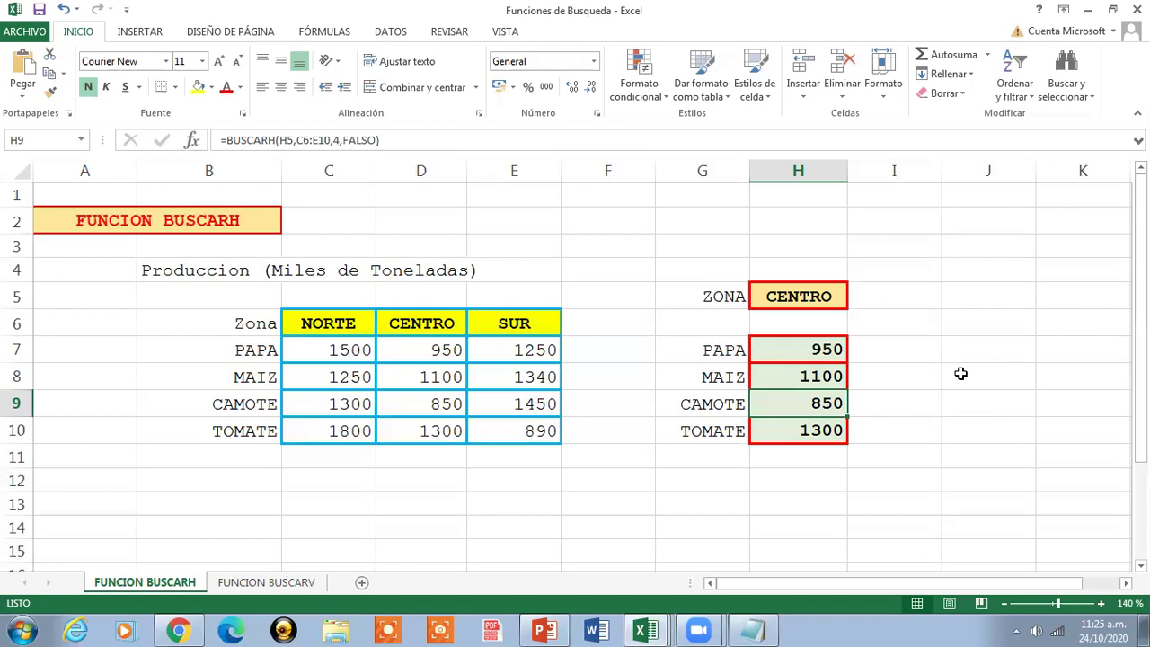
{"action": "key", "text": "Down"}
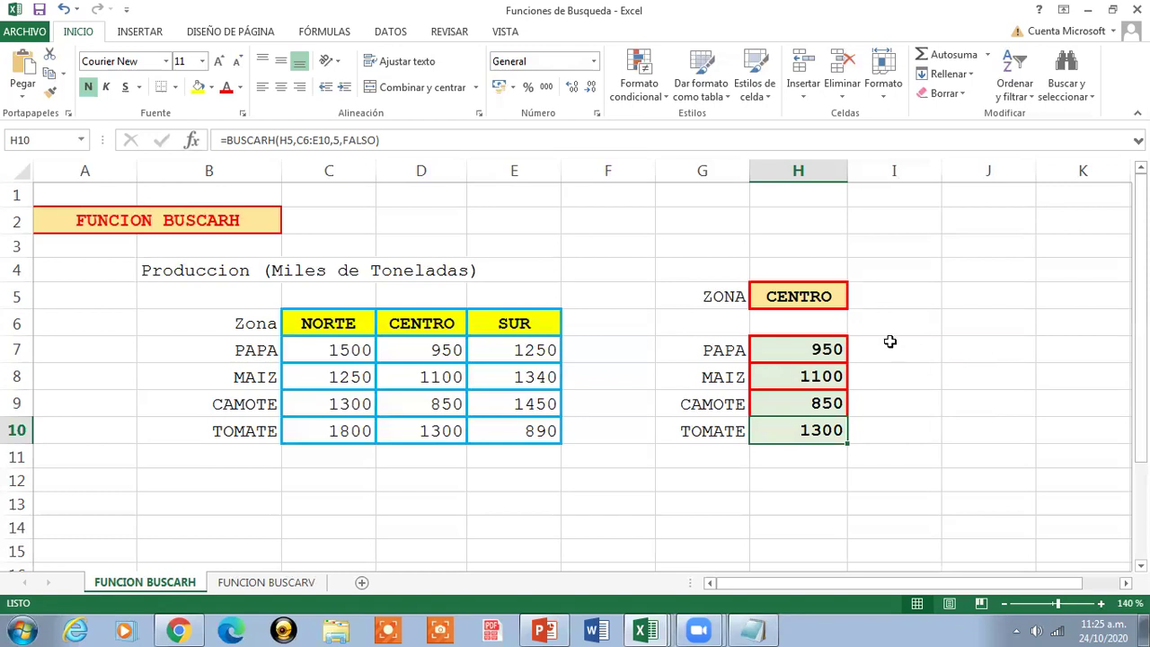
Set the zone in H5 to SUR, giving 1250, 1340, 1450 and 890
{"action": "left_click", "coordinate": [835, 300]}
{"action": "type", "text": "SUR"}
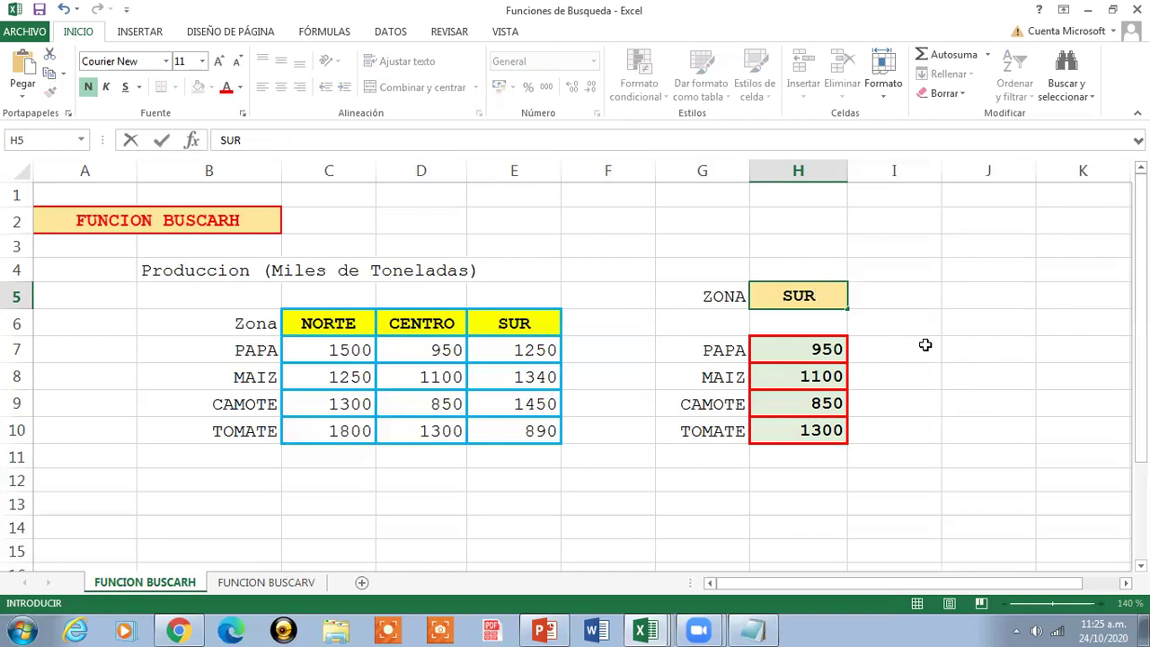
{"action": "key", "text": "Return"}
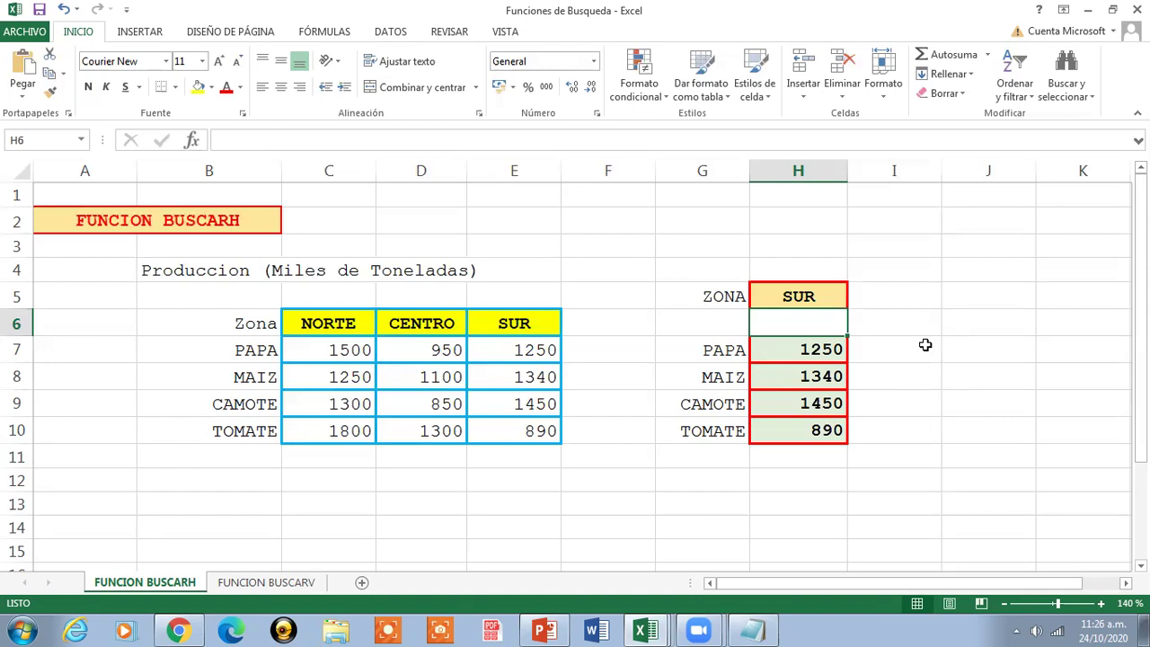
Test the lookups by entering NORTE, SUR and CENTRO in turn as the H5 zone
{"action": "left_click", "coordinate": [817, 294]}
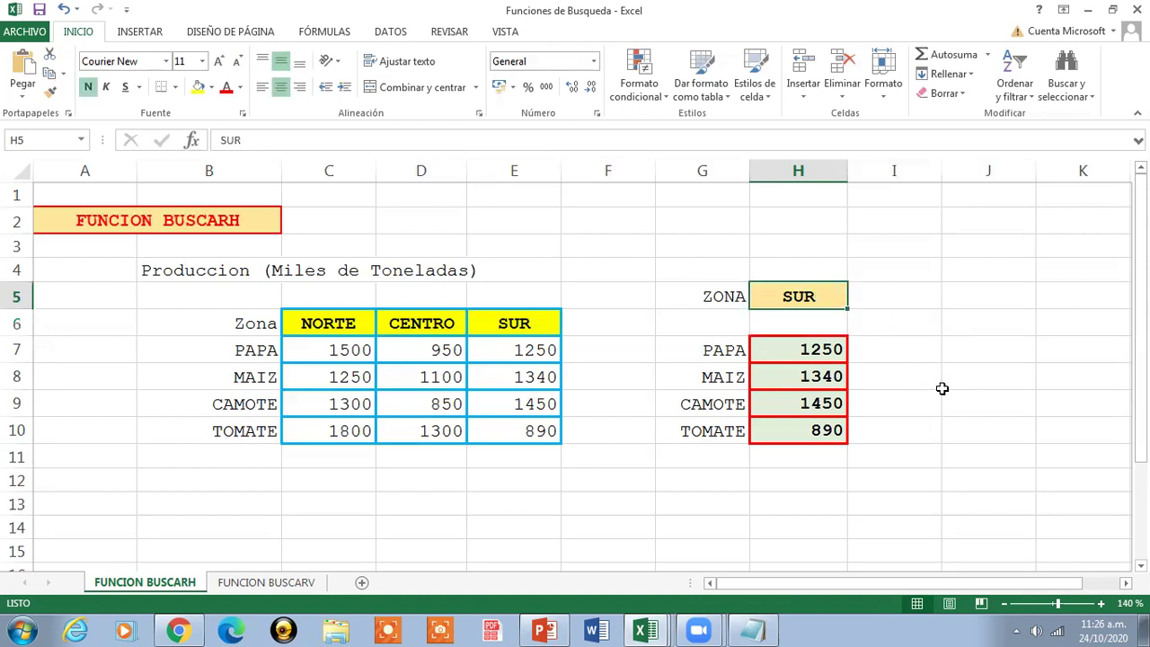
{"action": "type", "text": "NORTE"}
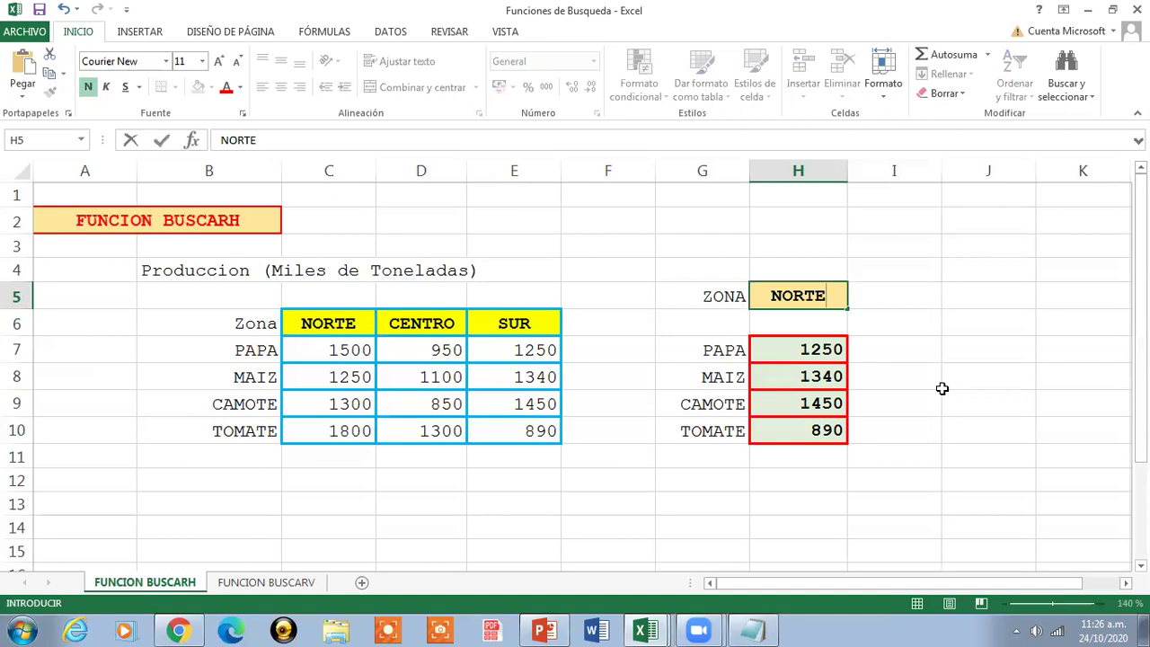
{"action": "key", "text": "Return"}
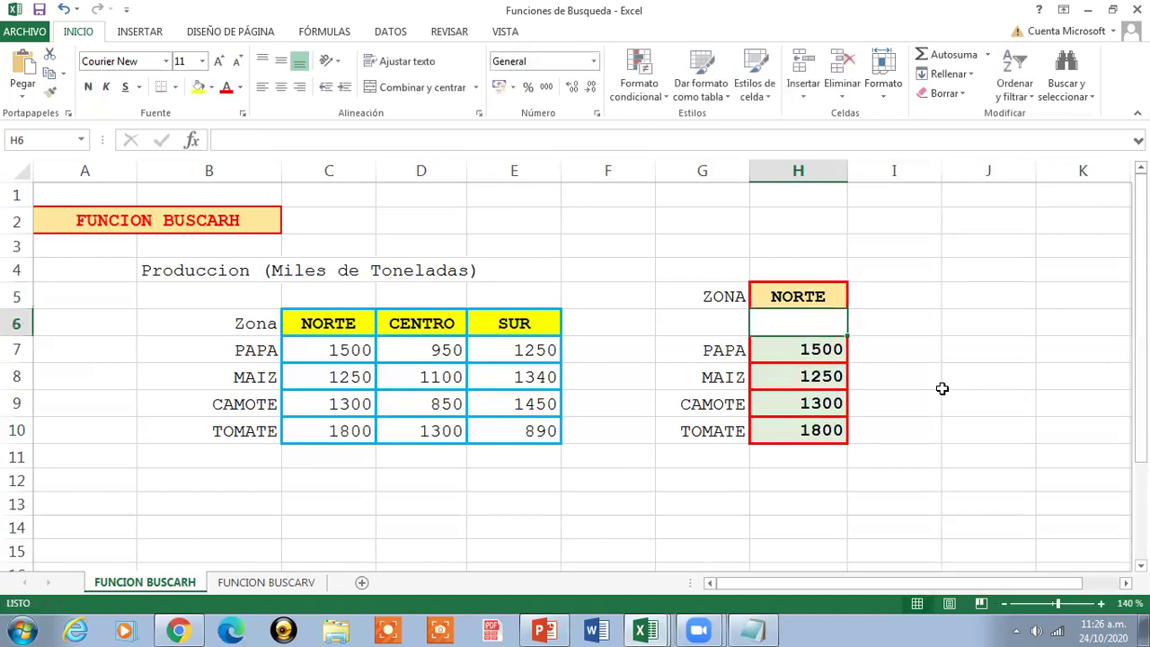
{"action": "key", "text": "Up"}
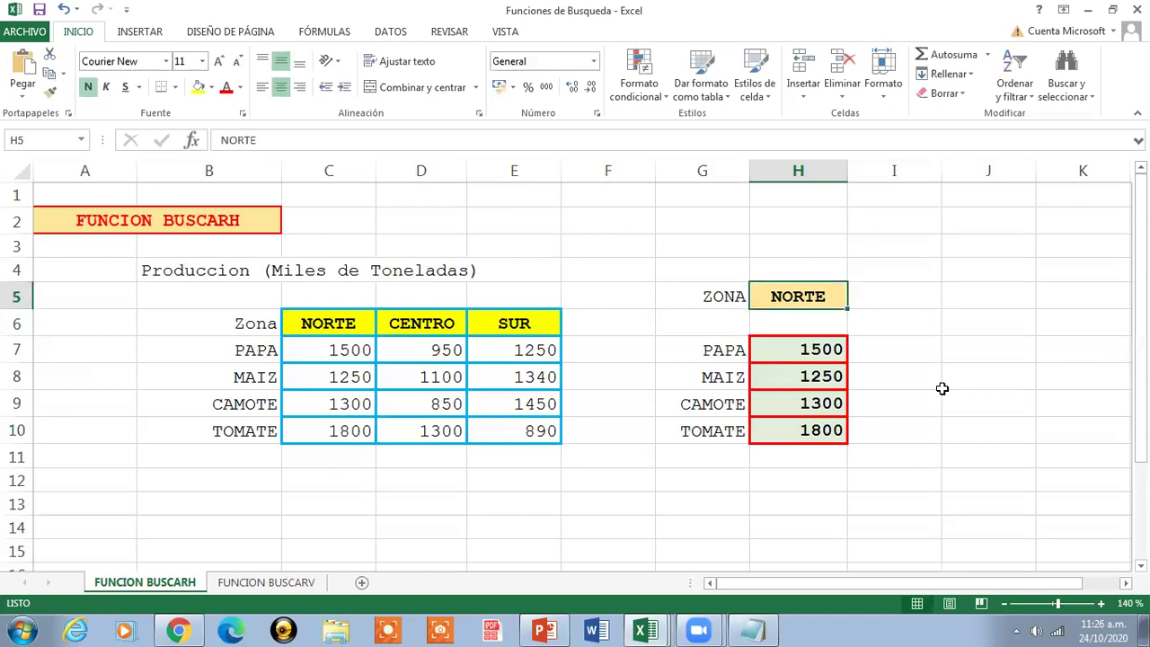
{"action": "type", "text": "S"}
{"action": "type", "text": "UR"}
{"action": "key", "text": "Return"}
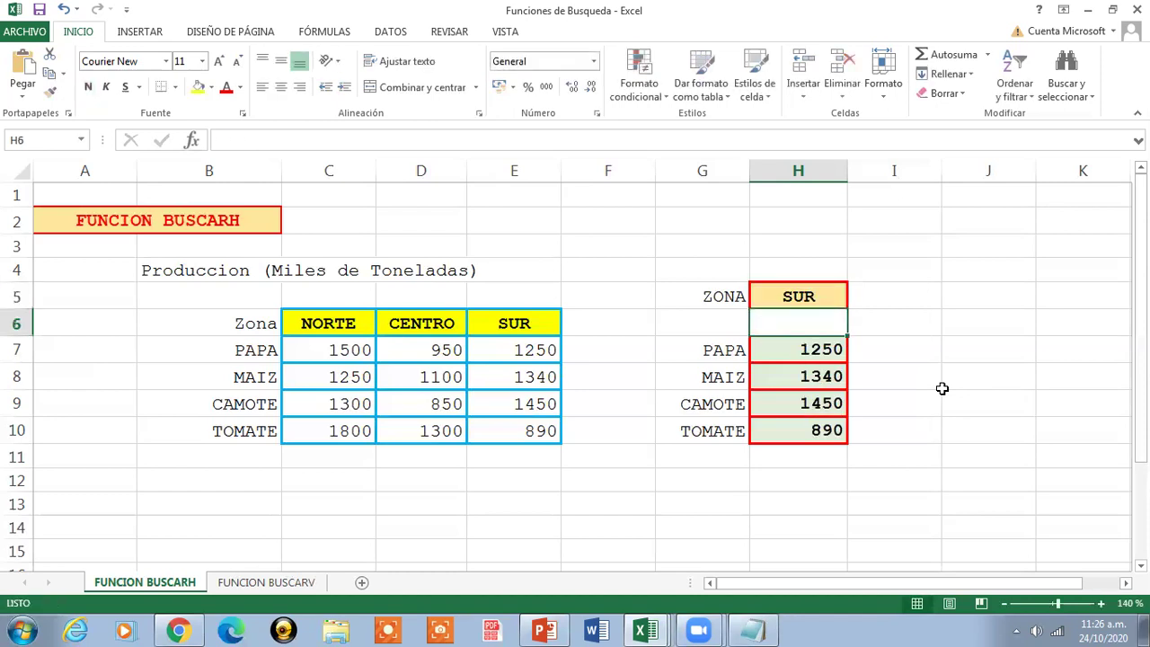
{"action": "key", "text": "Up"}
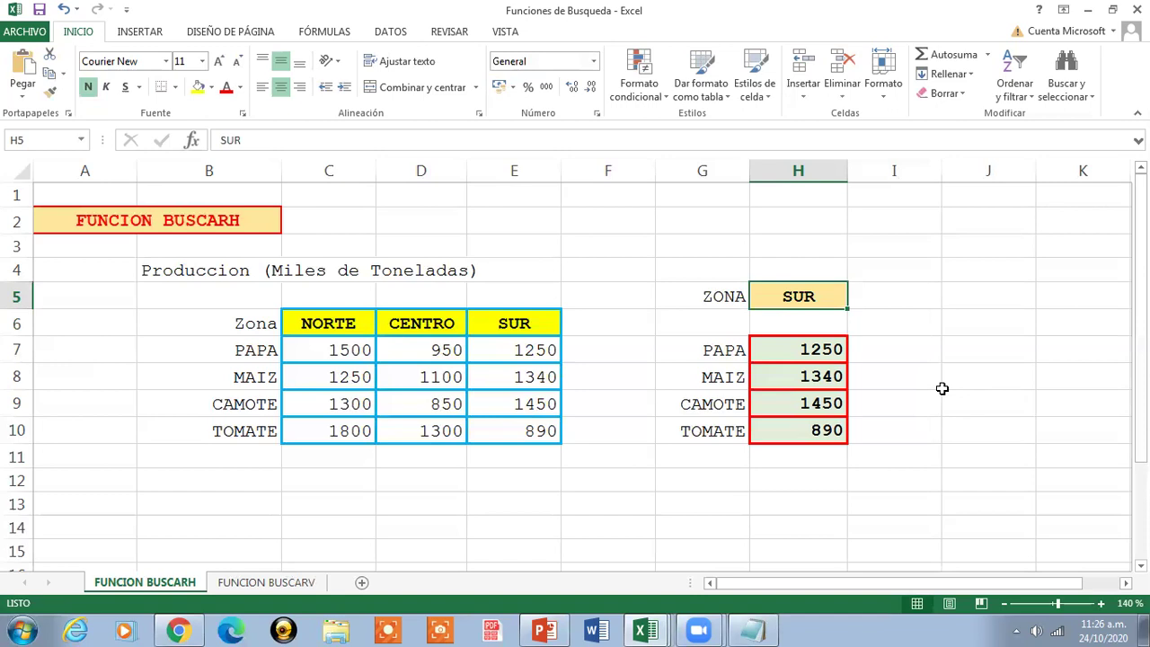
{"action": "type", "text": "CENTRO"}
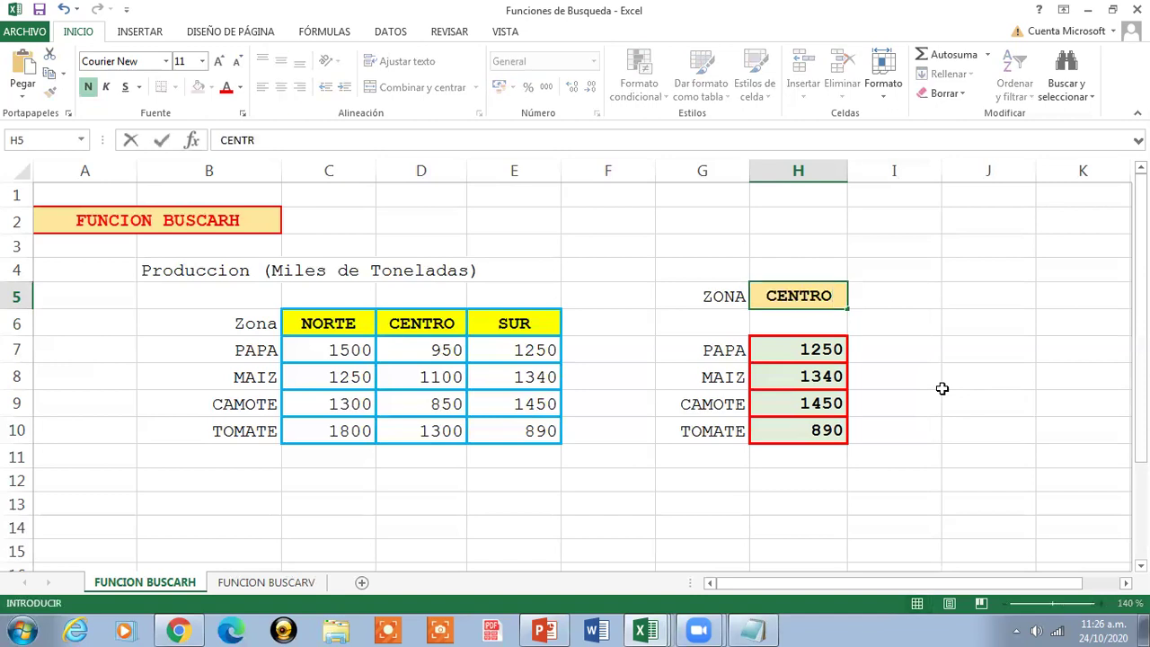
{"action": "key", "text": "Return"}
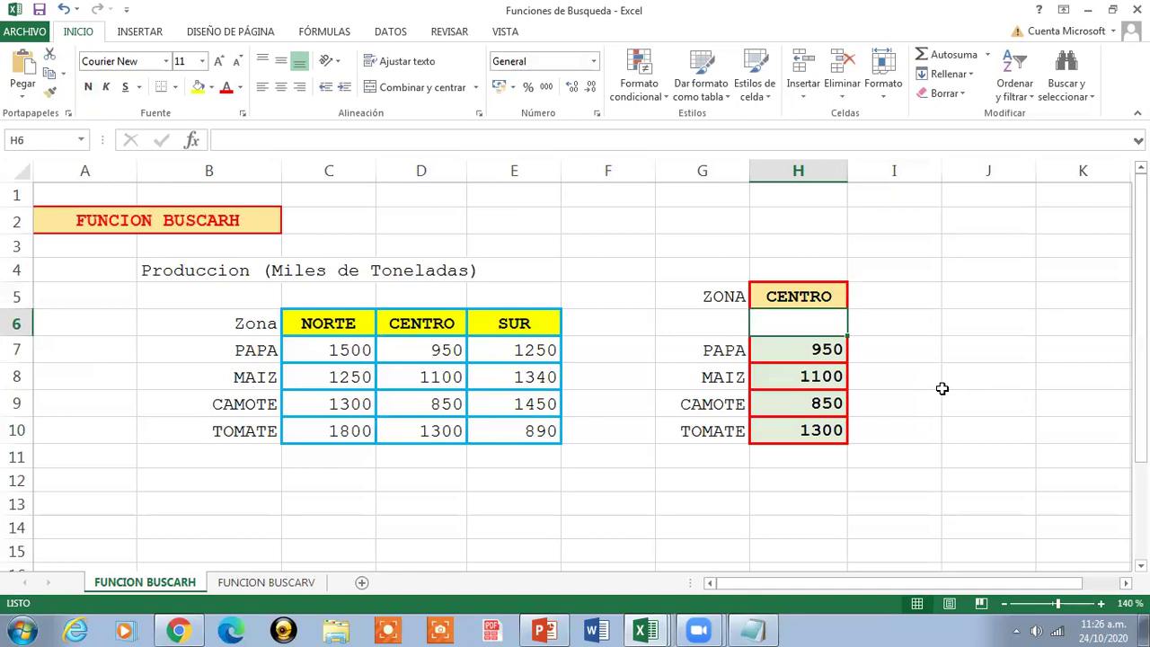
Cancel the stray H6 entry and set H5 back to NORTE
{"action": "type", "text": "NO"}
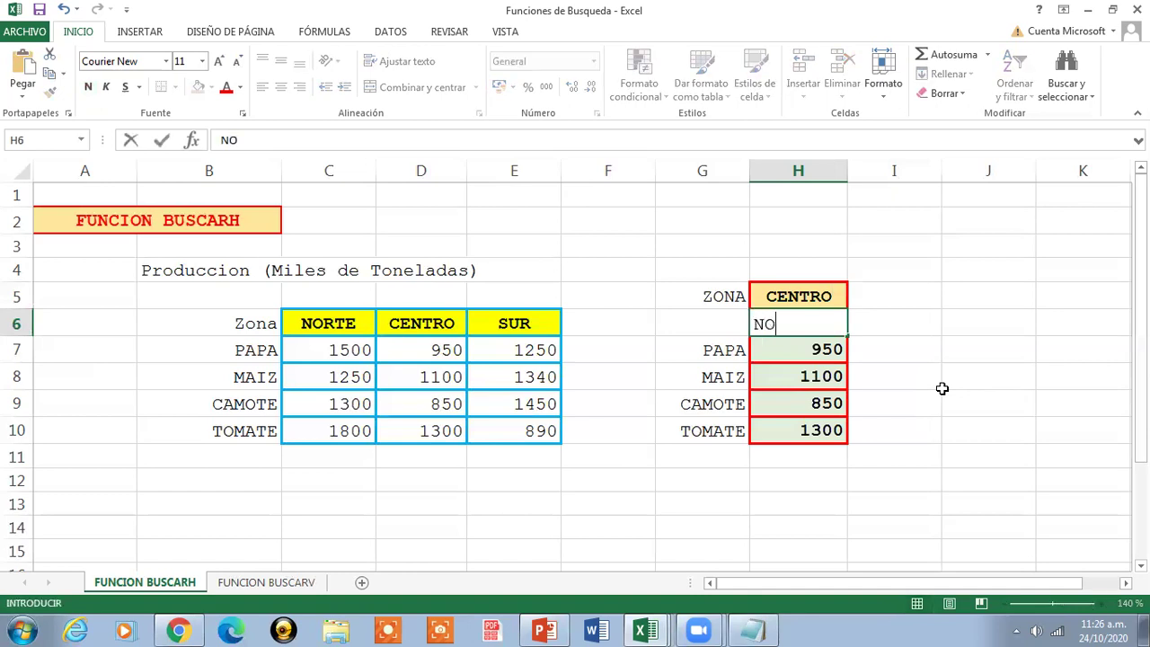
{"action": "type", "text": "RTE"}
{"action": "key", "text": "Escape"}
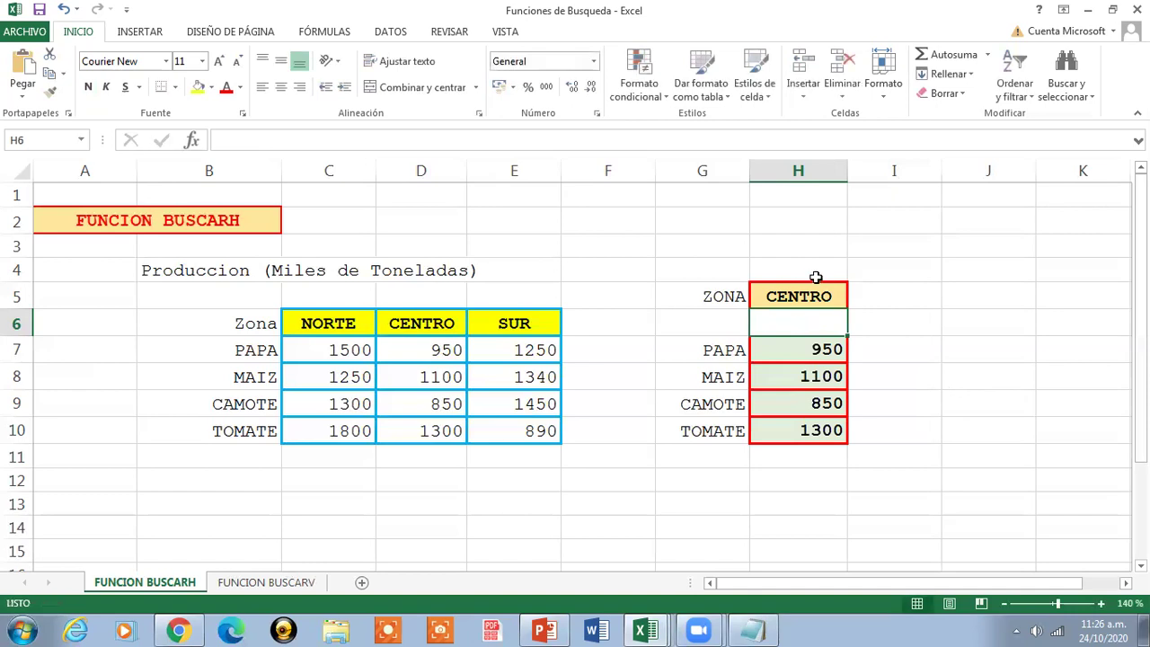
{"action": "left_click", "coordinate": [815, 290]}
{"action": "type", "text": "NORT"}
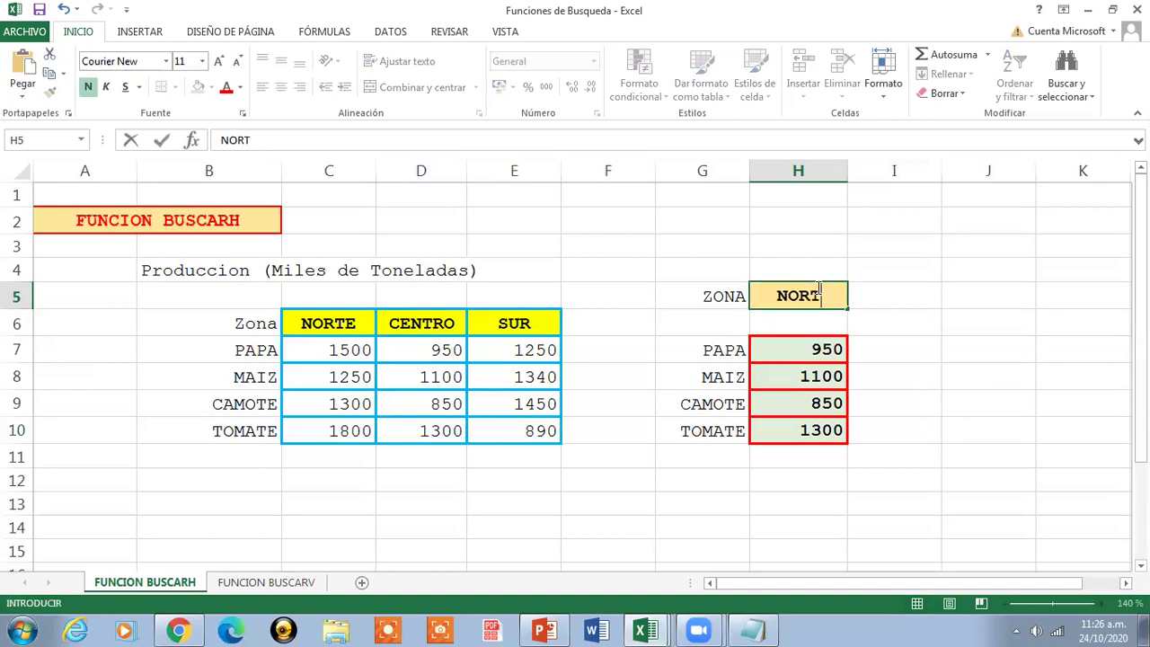
{"action": "type", "text": "E"}
{"action": "key", "text": "ctrl+Return"}
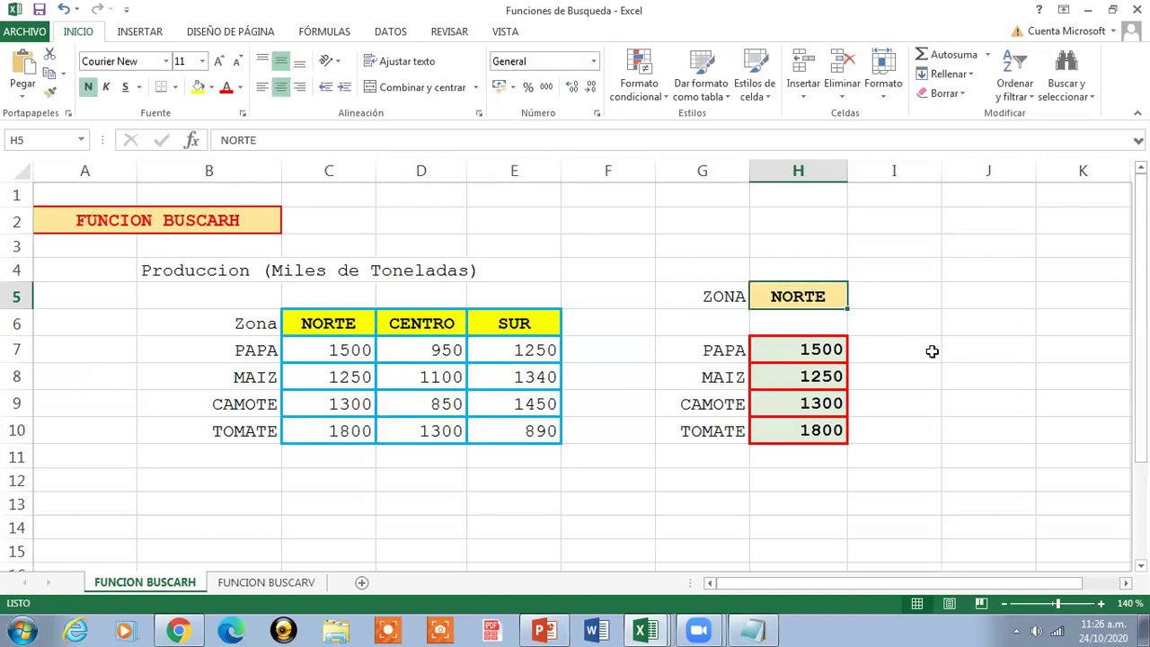
{"action": "left_click", "coordinate": [276, 223]}
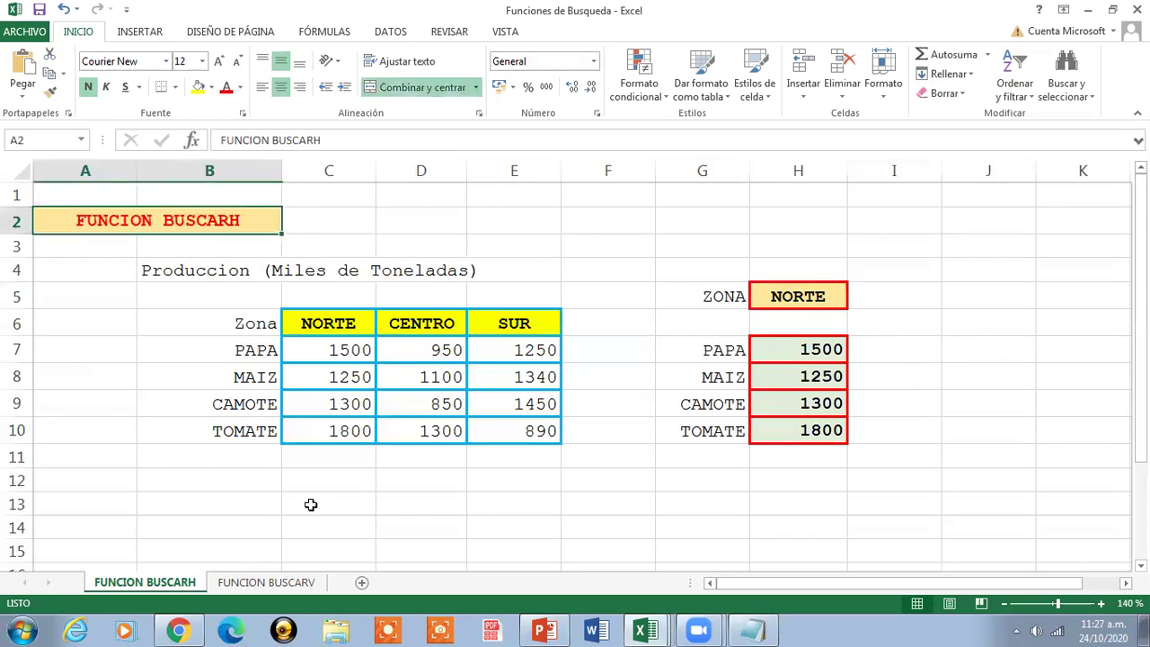
Show the FUNCION BUSCARV sheet at 140% zoom, then check the other open workbooks
{"action": "left_click", "coordinate": [278, 584]}
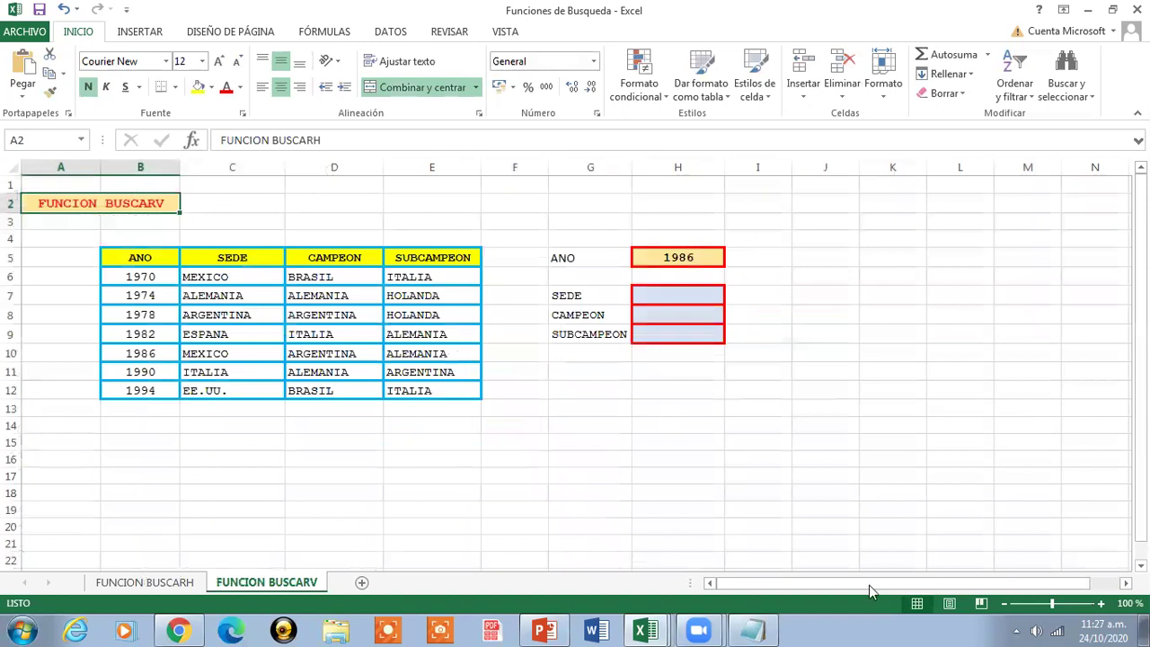
{"action": "left_click", "coordinate": [1100, 603]}
{"action": "left_click", "coordinate": [1102, 603]}
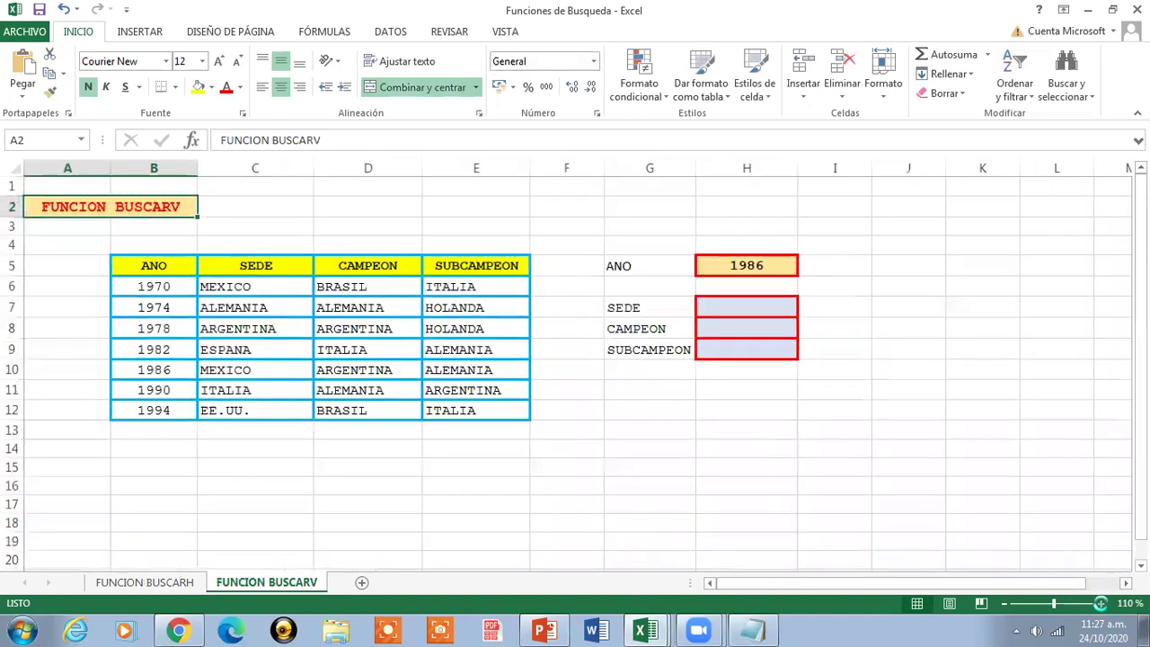
{"action": "left_click", "coordinate": [1102, 604]}
{"action": "left_click", "coordinate": [1100, 604]}
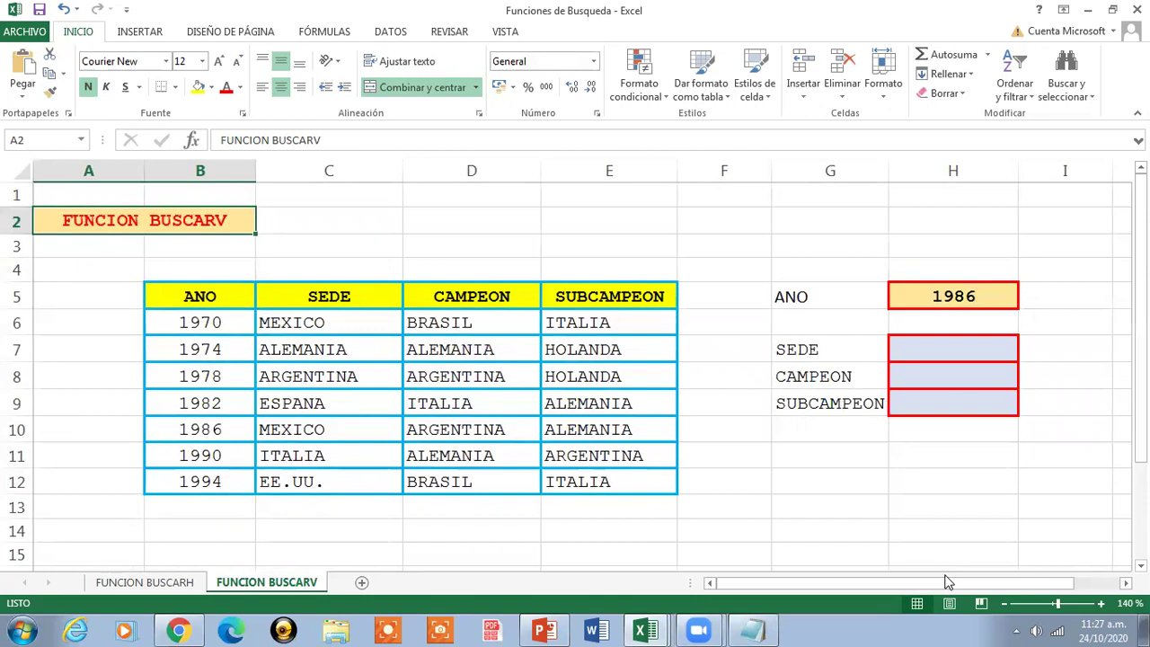
{"action": "left_click", "coordinate": [646, 628]}
{"action": "mouse_move", "coordinate": [644, 591]}
{"action": "left_click", "coordinate": [611, 592]}
Bring up Sesion de Clases Nro 11 and review the BUSCARH and BUSCARV explanations and syntax box
{"action": "left_click", "coordinate": [646, 629]}
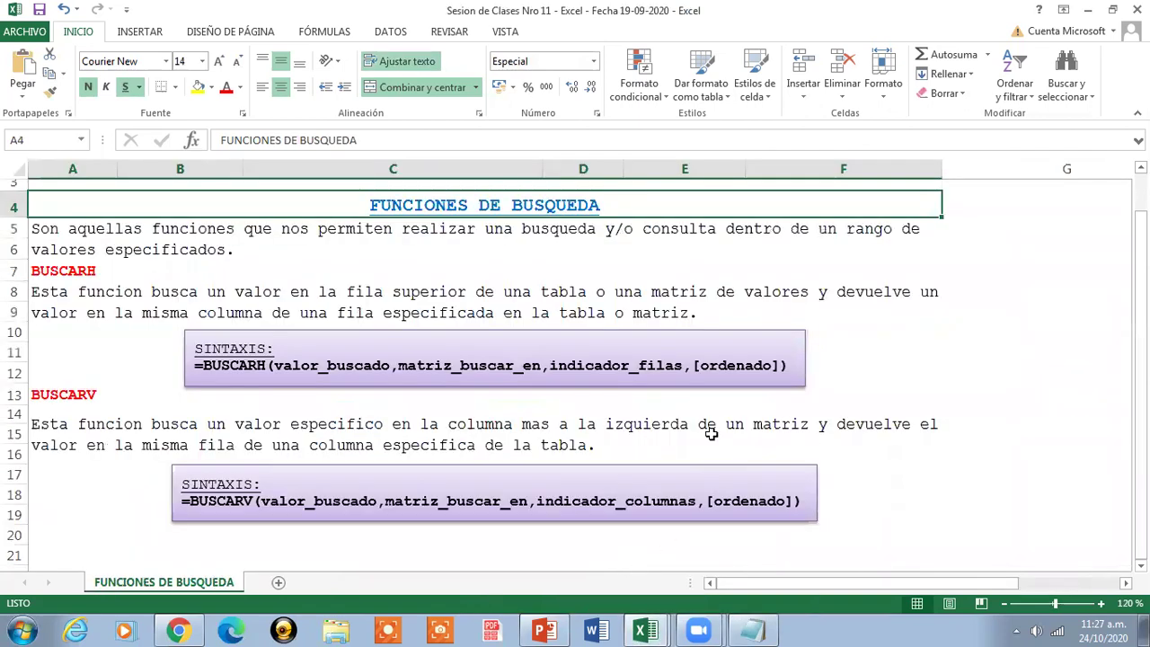
{"action": "left_click", "coordinate": [827, 440]}
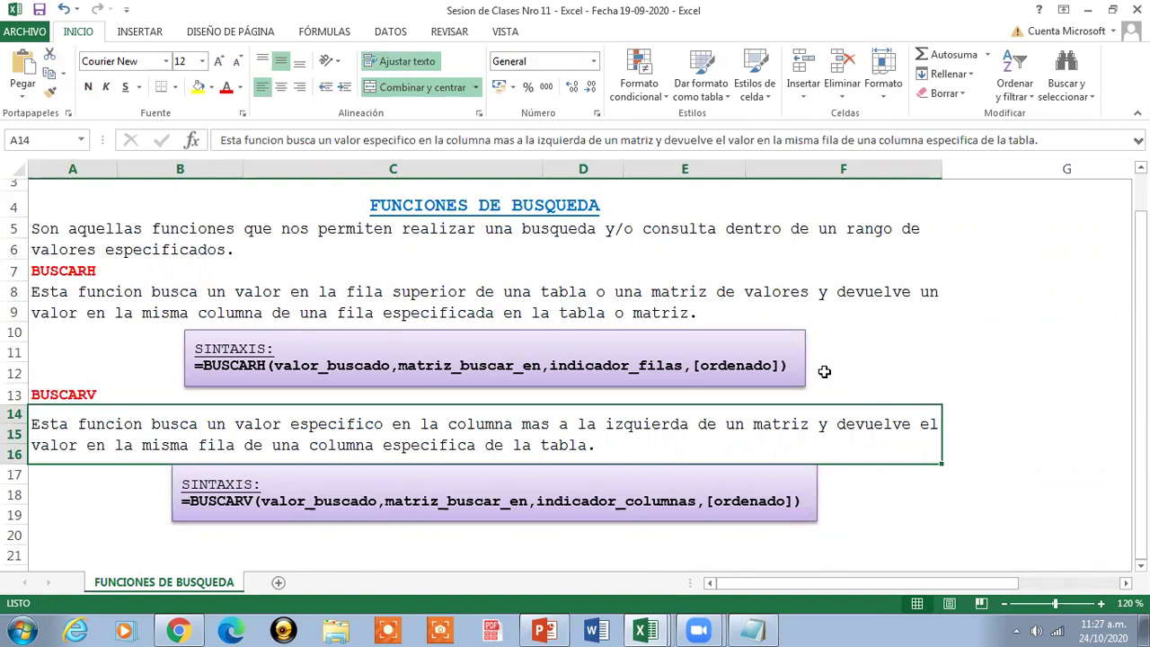
{"action": "left_click", "coordinate": [739, 311]}
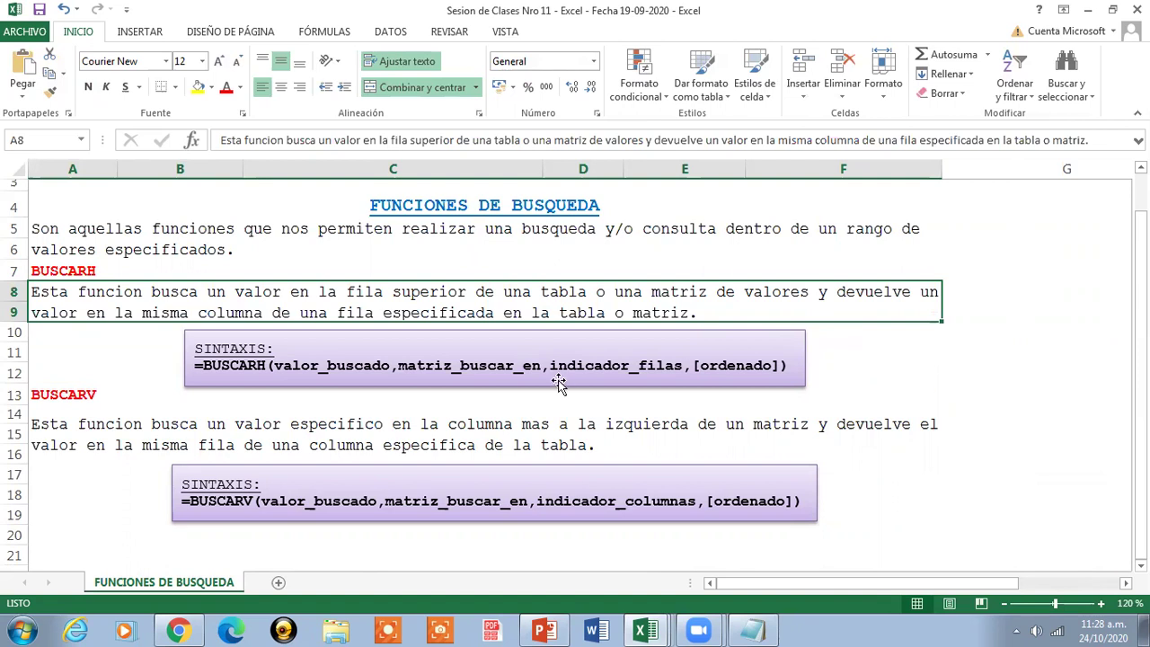
{"action": "left_click", "coordinate": [485, 431]}
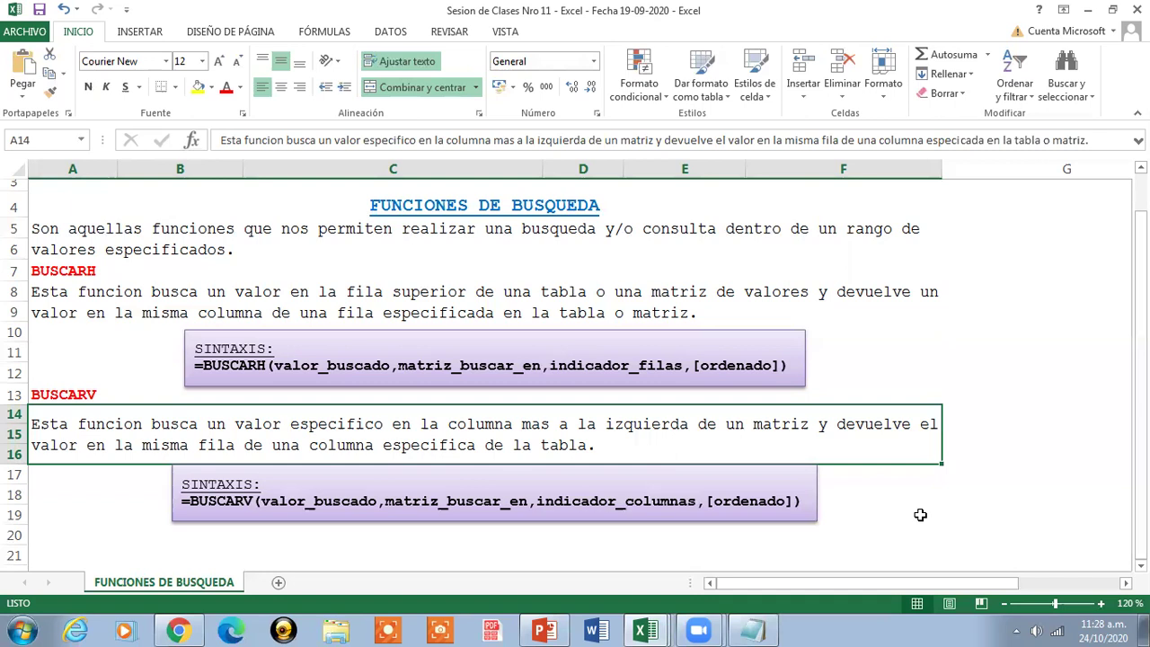
{"action": "left_click", "coordinate": [766, 482]}
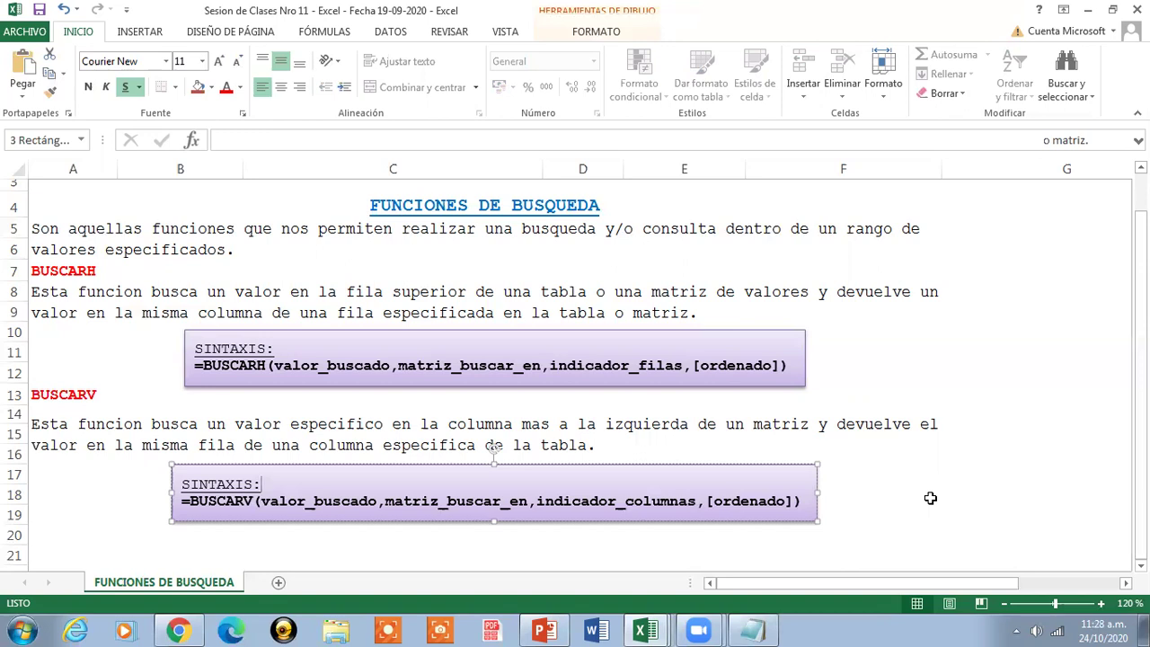
{"action": "left_click", "coordinate": [552, 202]}
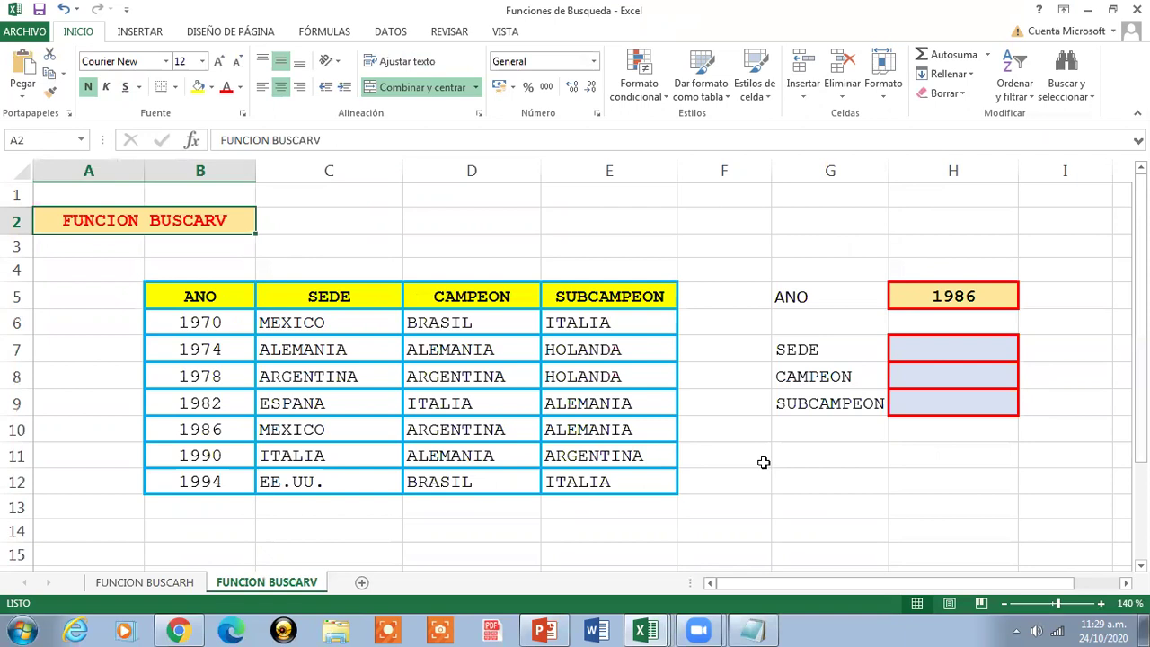
Enter =BUSCARV(H5,B5:E12,2,VERDADERO) in H7 so it returns MEXICO as the 1986 SEDE
{"action": "left_click", "coordinate": [962, 297]}
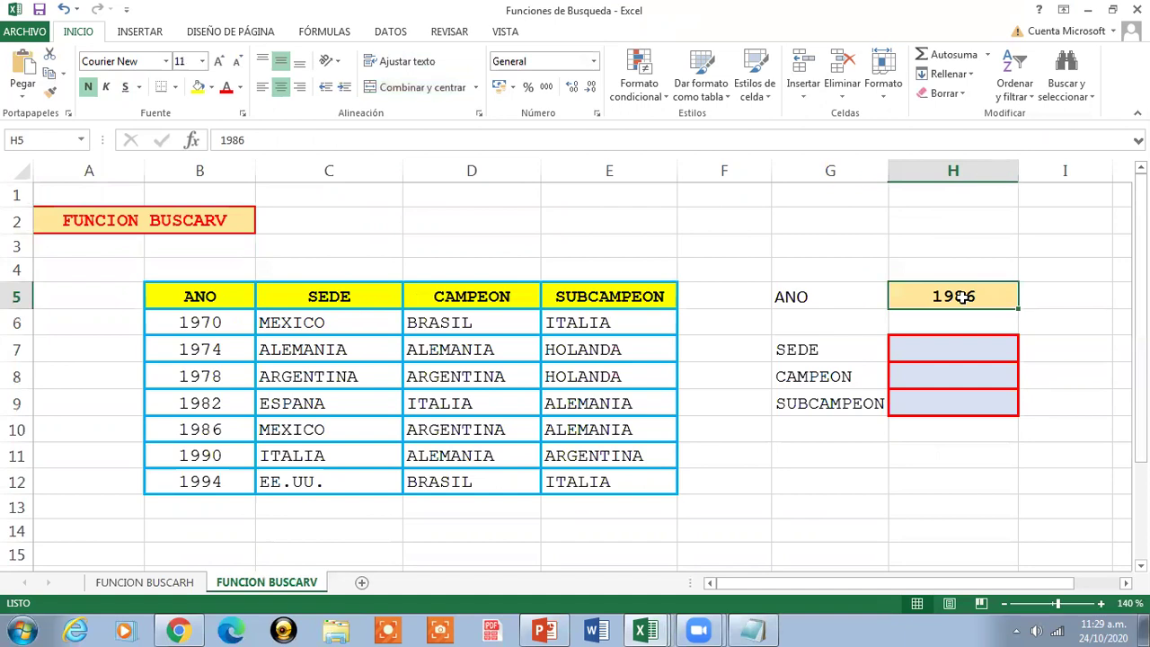
{"action": "left_click", "coordinate": [920, 347]}
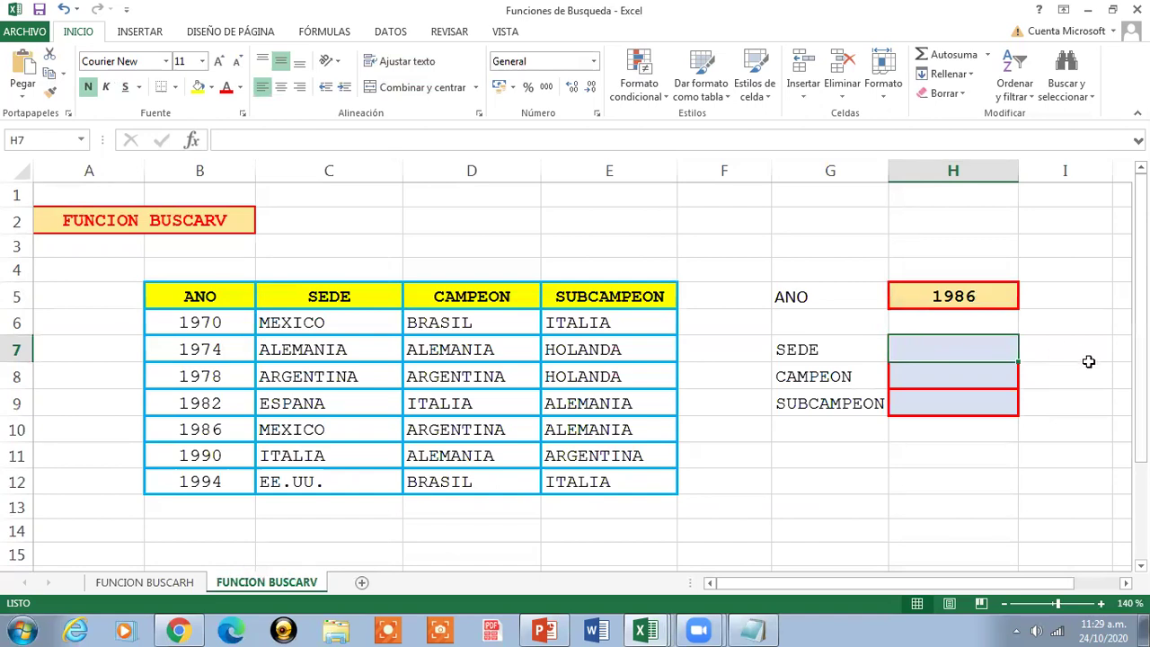
{"action": "type", "text": "="}
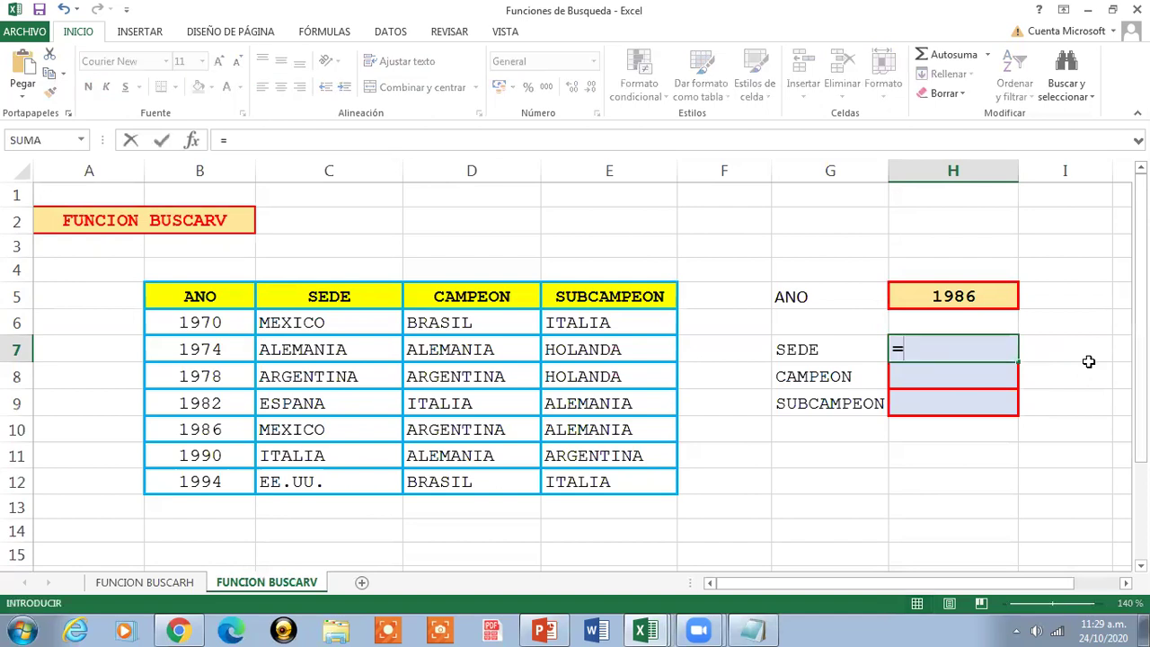
{"action": "type", "text": "BUSCAR"}
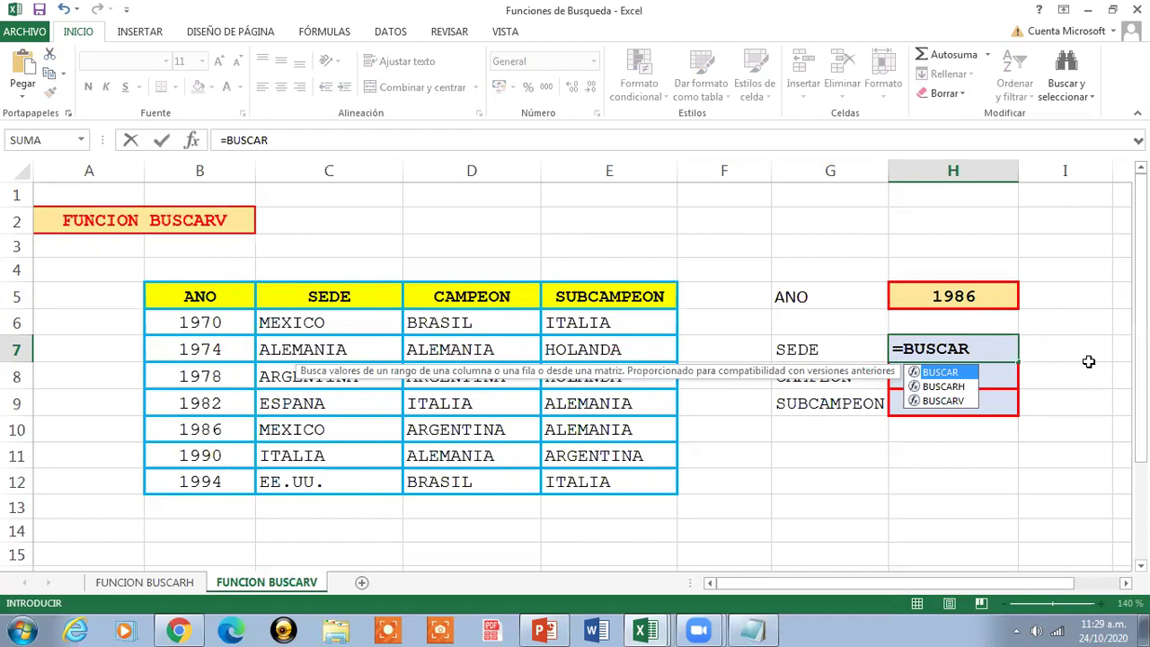
{"action": "type", "text": "V"}
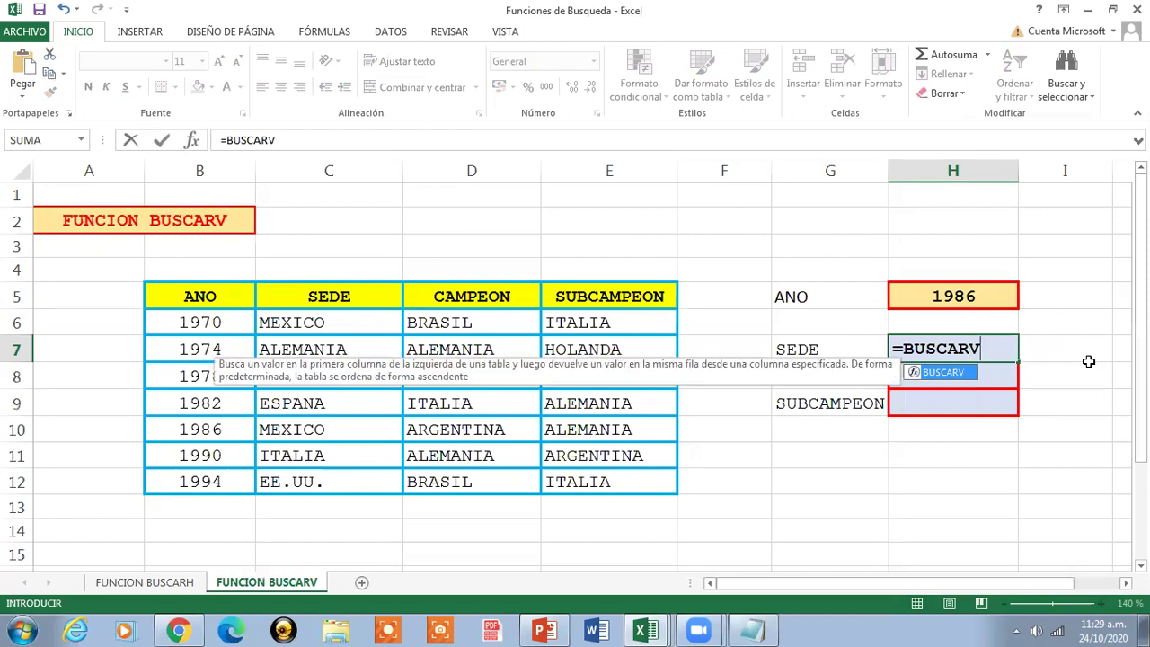
{"action": "type", "text": "("}
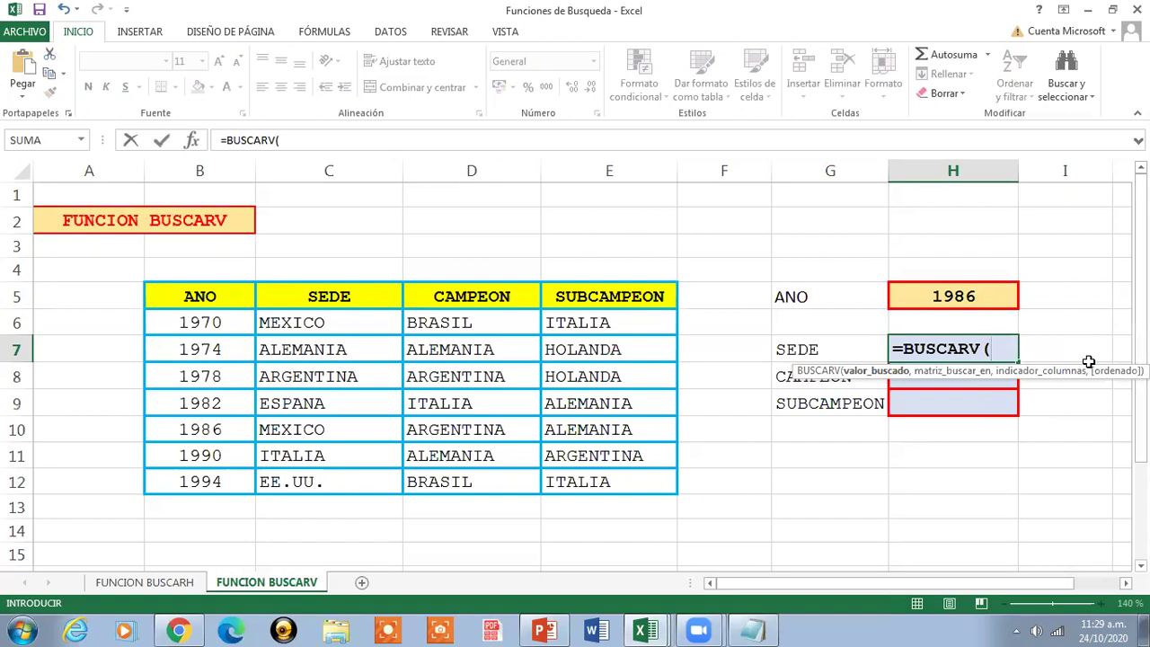
{"action": "type", "text": "H"}
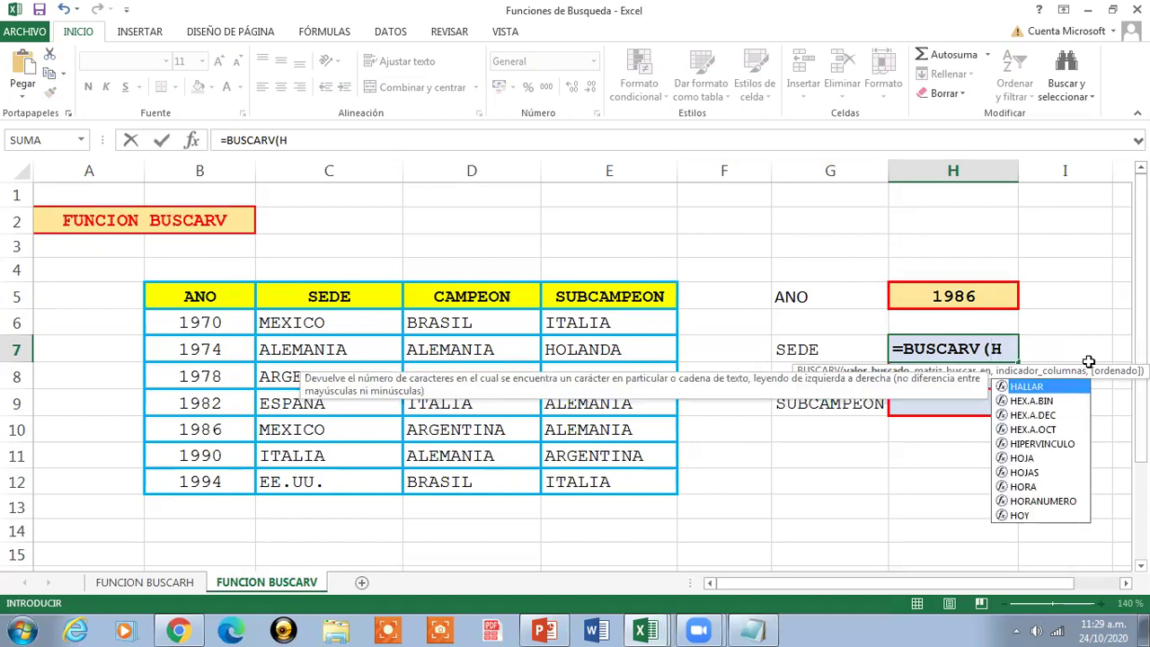
{"action": "type", "text": "5,"}
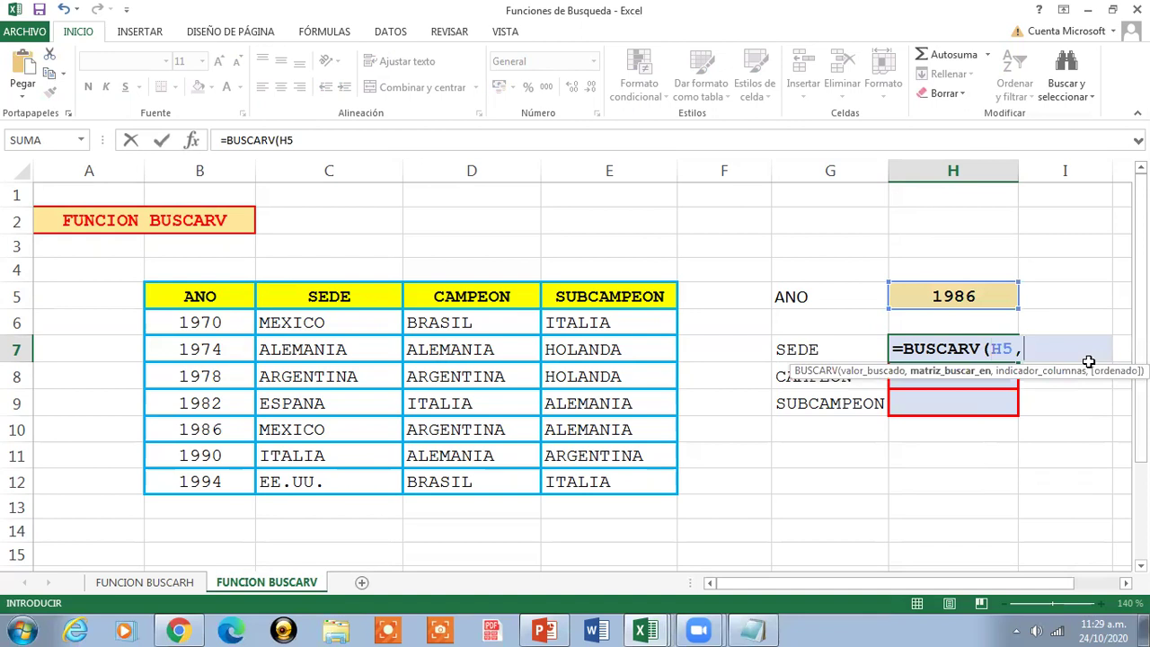
{"action": "left_click_drag", "start_coordinate": [223, 297], "coordinate": [619, 481]}
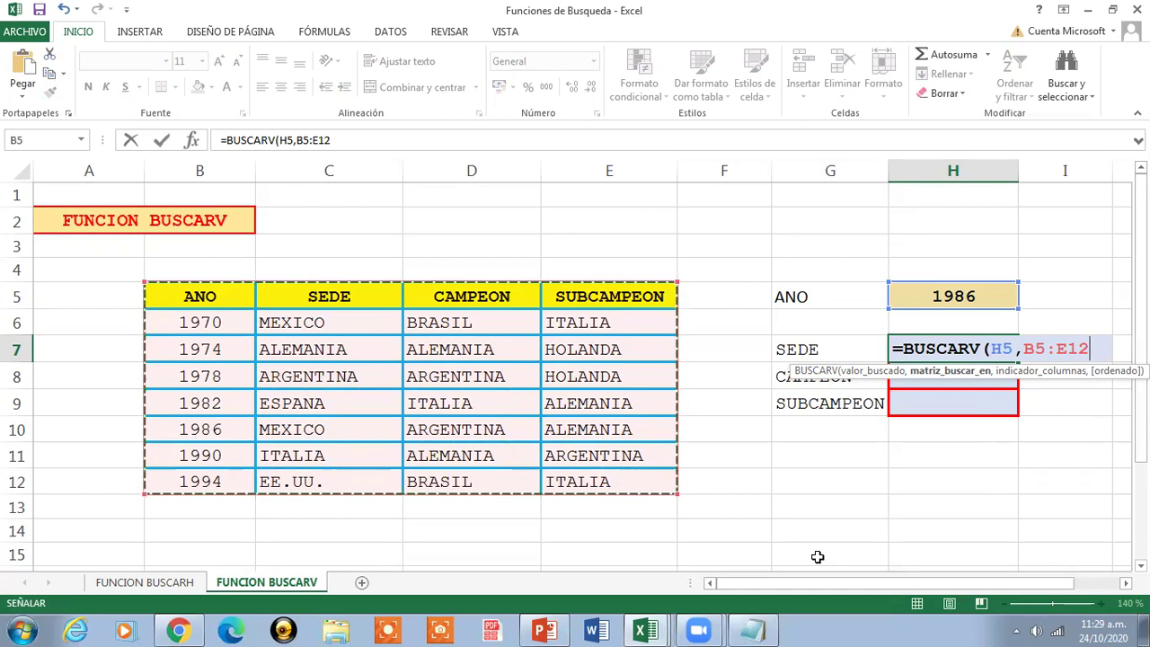
{"action": "type", "text": ","}
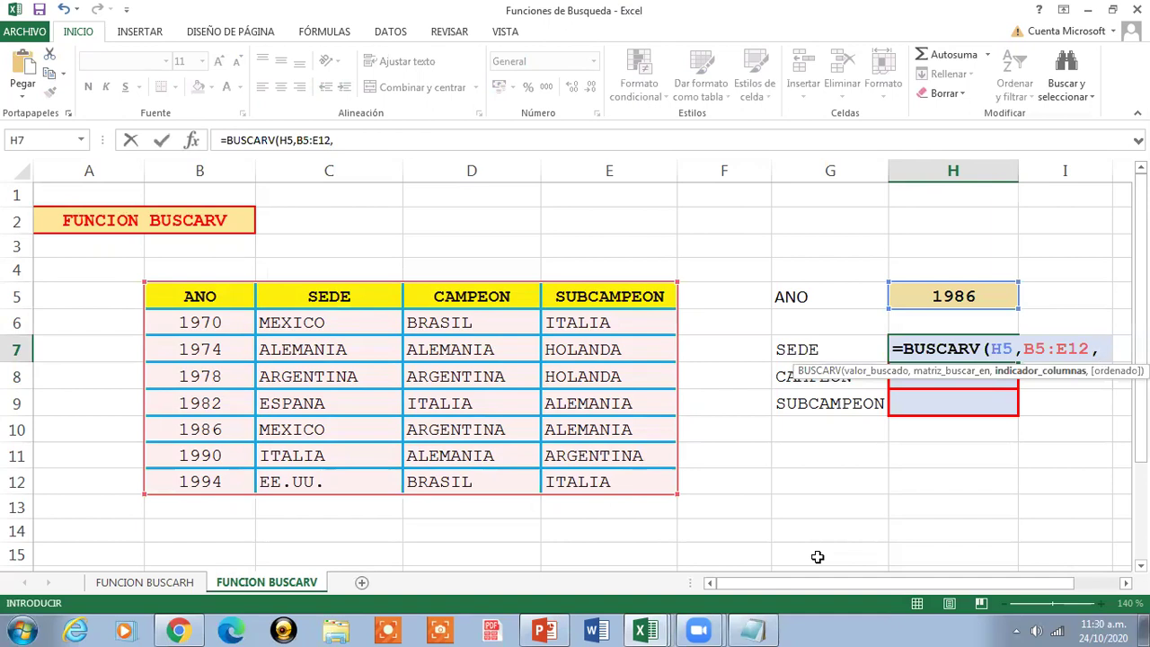
{"action": "type", "text": "2"}
{"action": "type", "text": ",VERDADERO"}
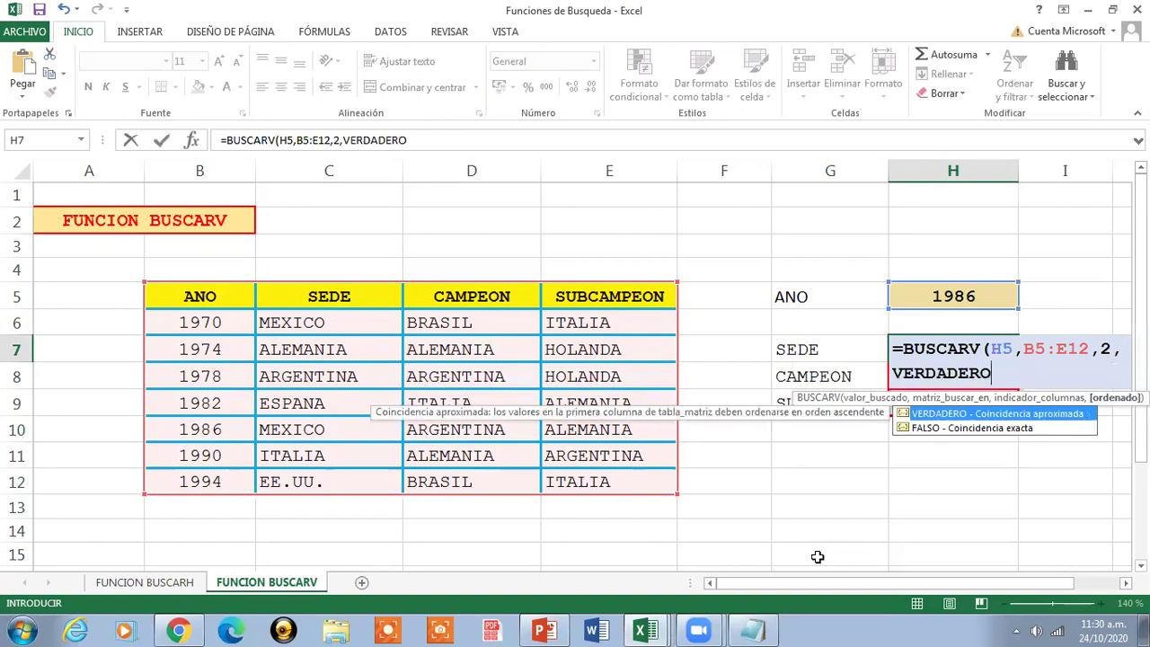
{"action": "type", "text": ")"}
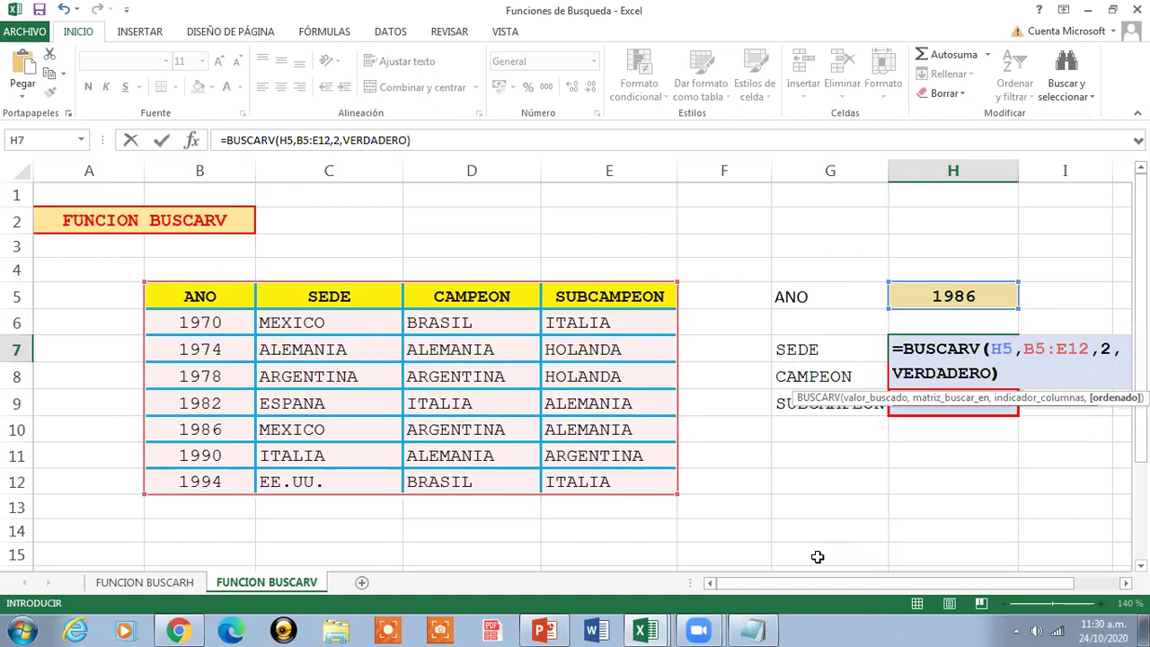
{"action": "key", "text": "Return"}
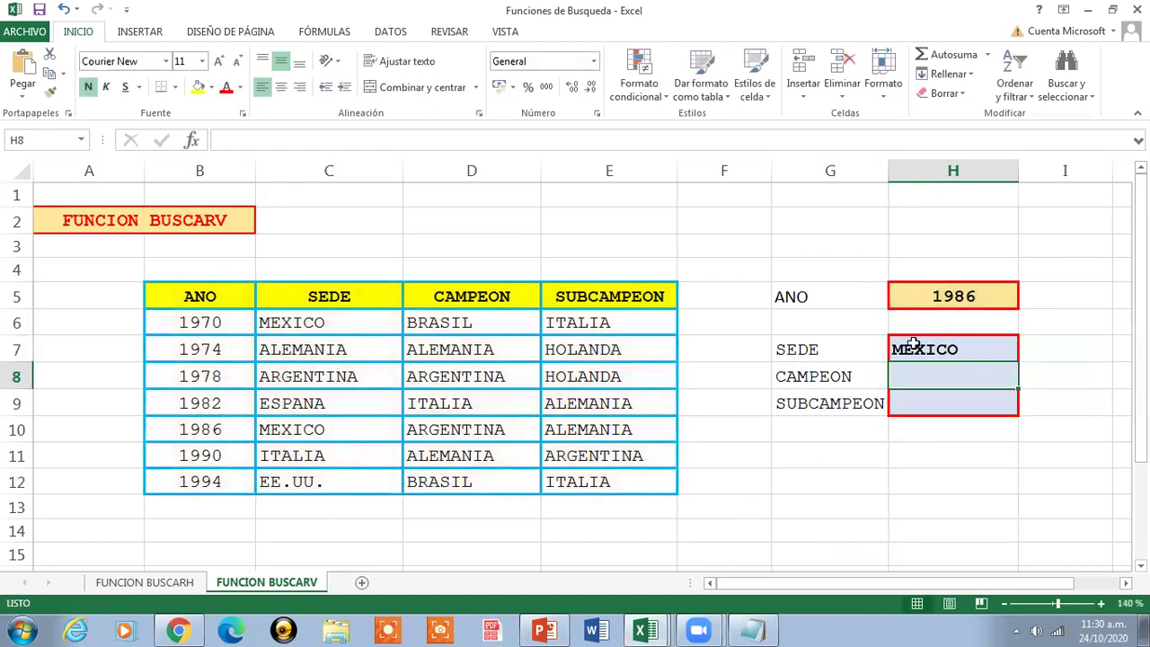
{"action": "left_click", "coordinate": [912, 346]}
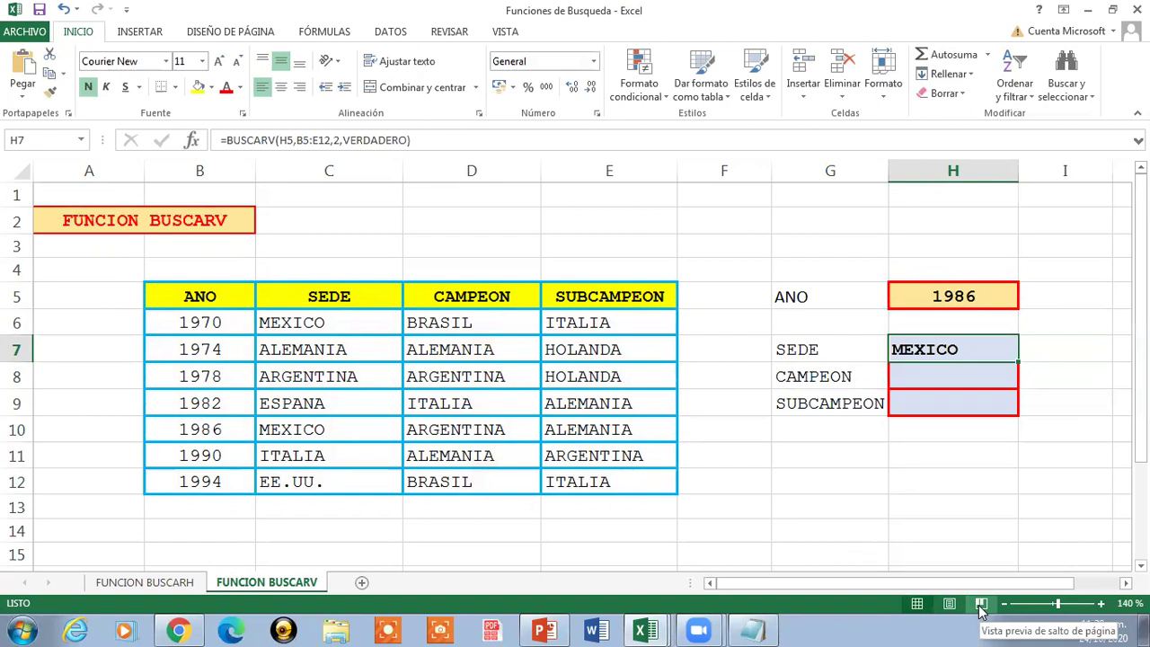
Enter =BUSCARV(H5,B5:E12,3,VERDADERO) in H8, returning ARGENTINA as the 1986 CAMPEON
{"action": "key", "text": "Return"}
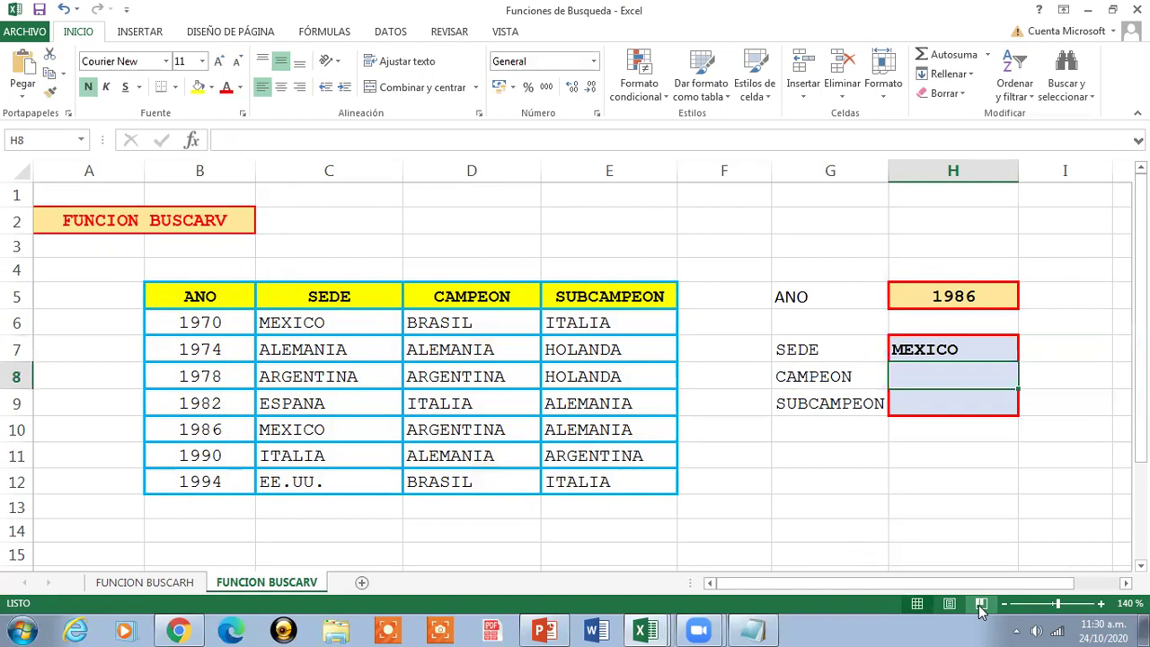
{"action": "type", "text": "="}
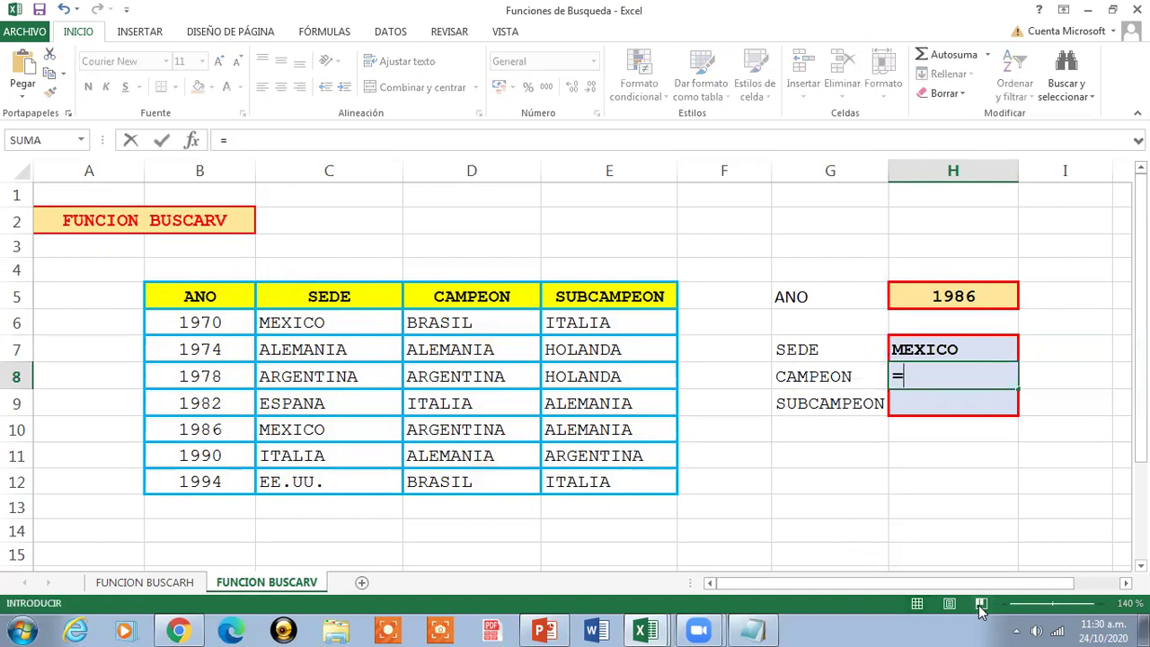
{"action": "type", "text": "BUSCR"}
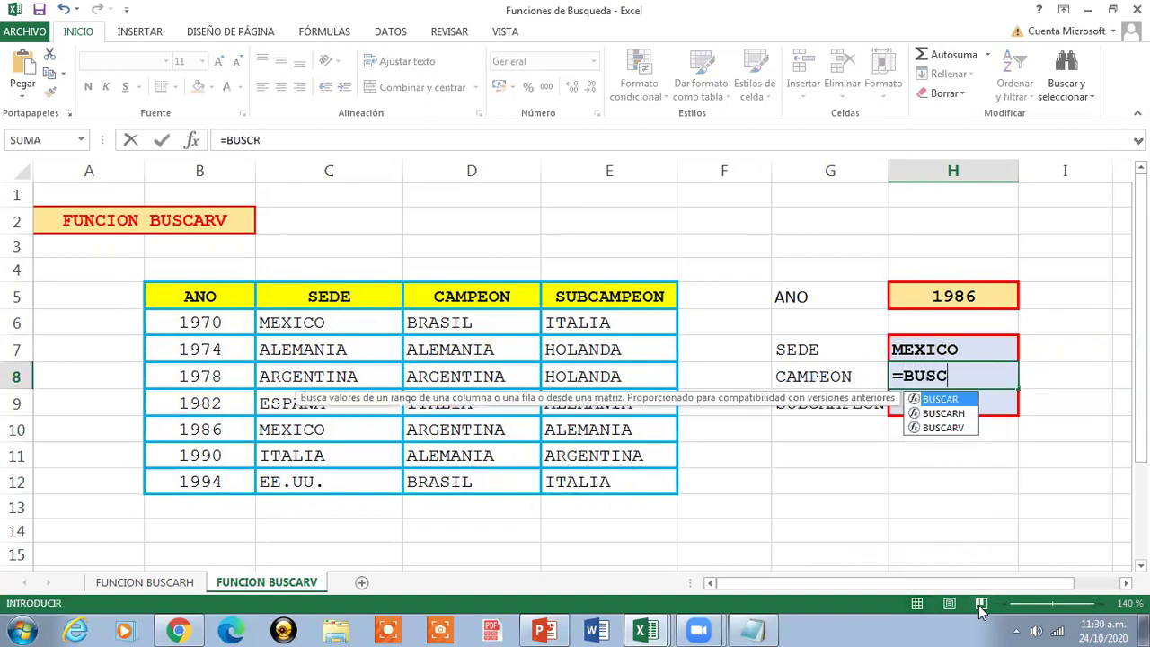
{"action": "key", "text": "BackSpace"}
{"action": "type", "text": "ARV"}
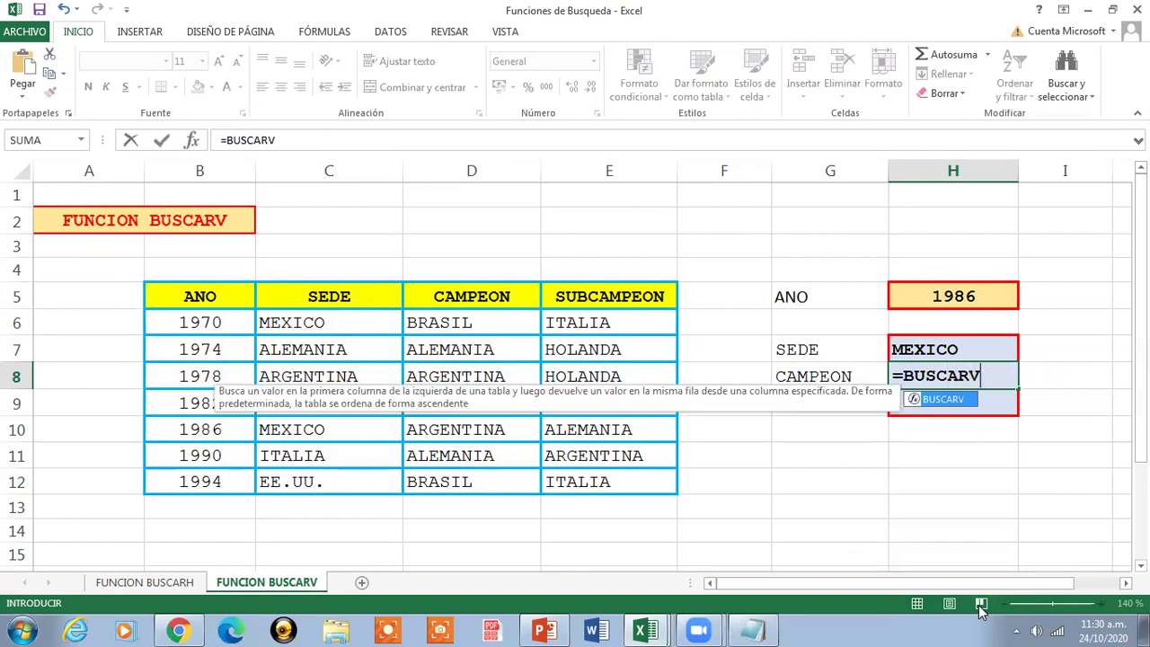
{"action": "type", "text": "("}
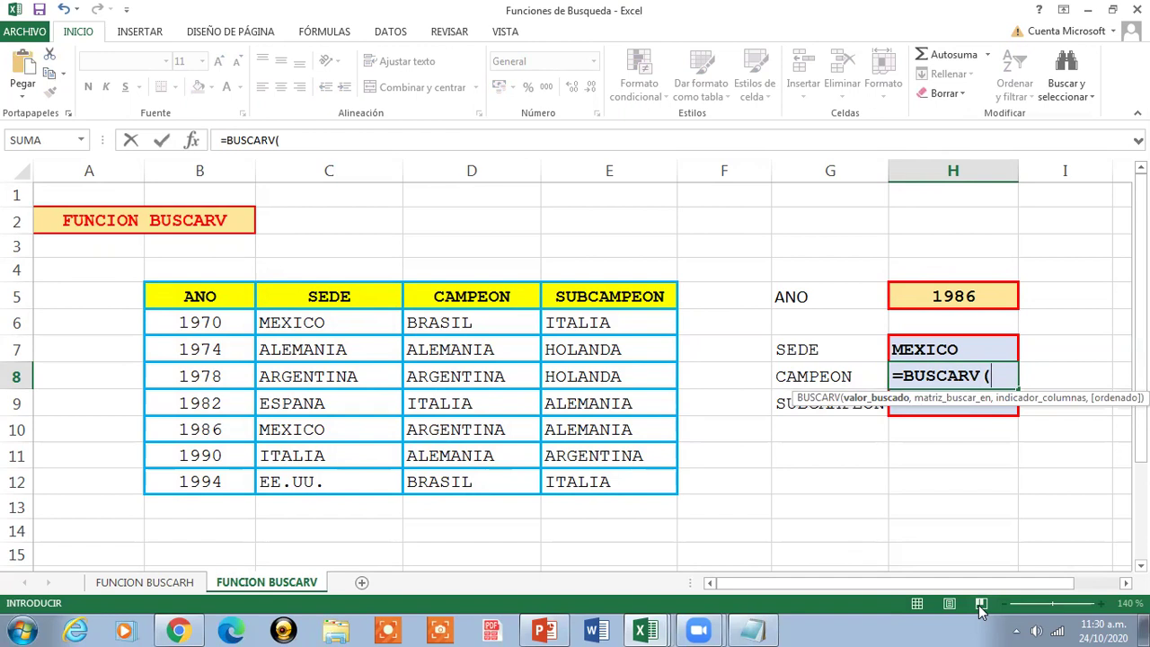
{"action": "type", "text": "H5"}
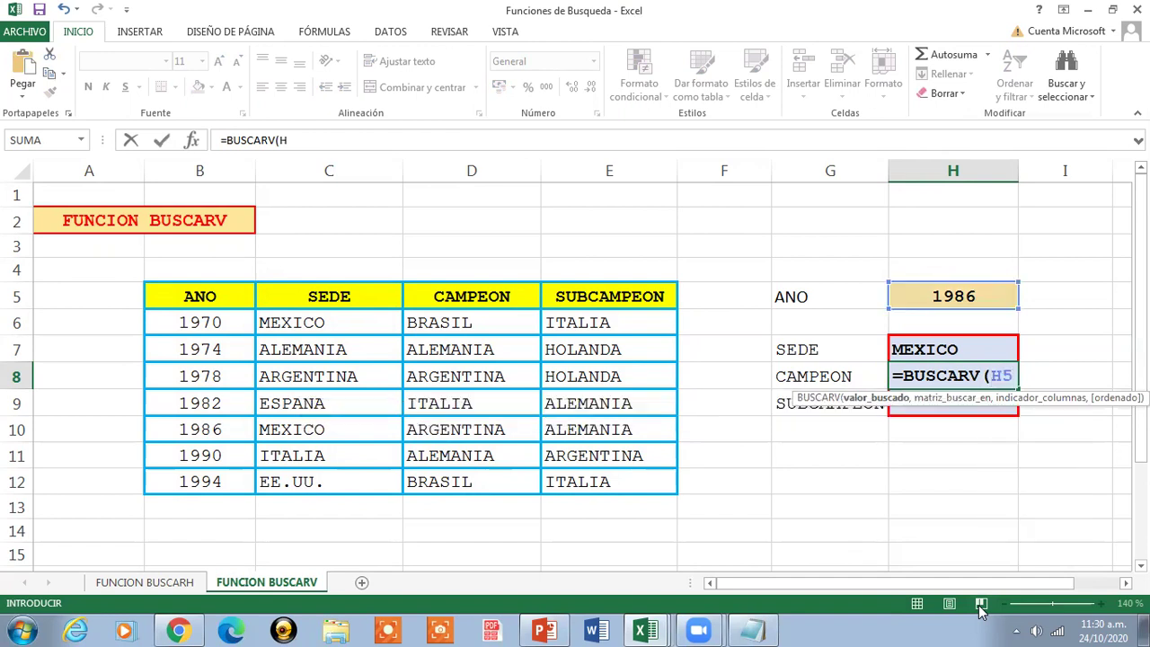
{"action": "type", "text": ","}
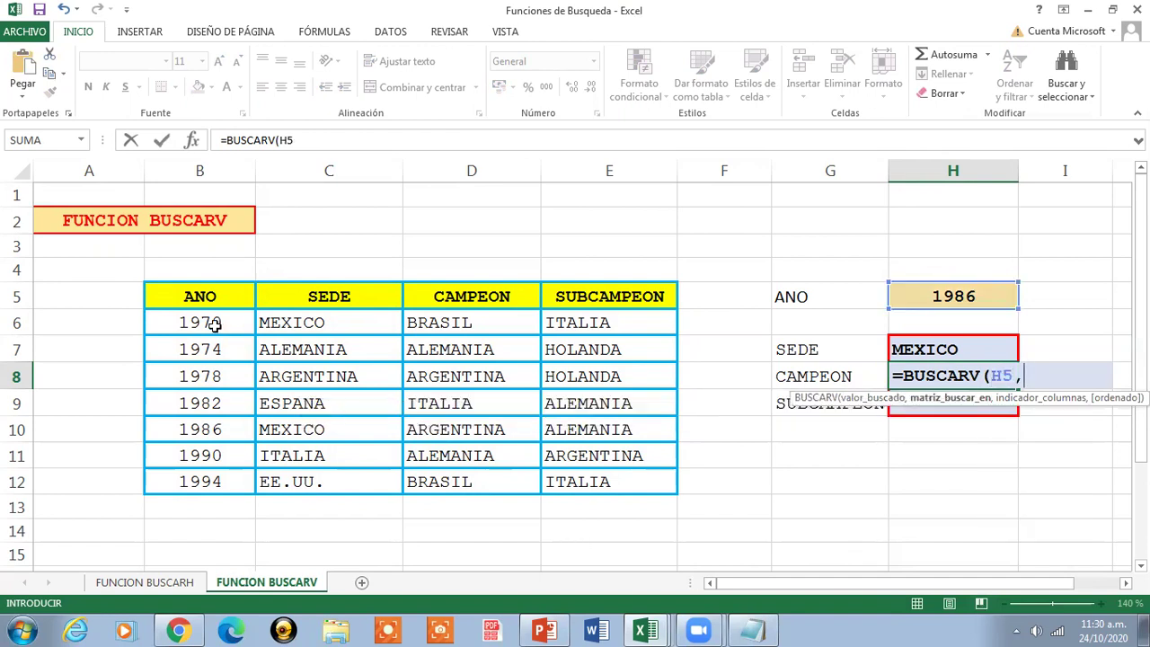
{"action": "left_click_drag", "start_coordinate": [195, 294], "coordinate": [623, 482]}
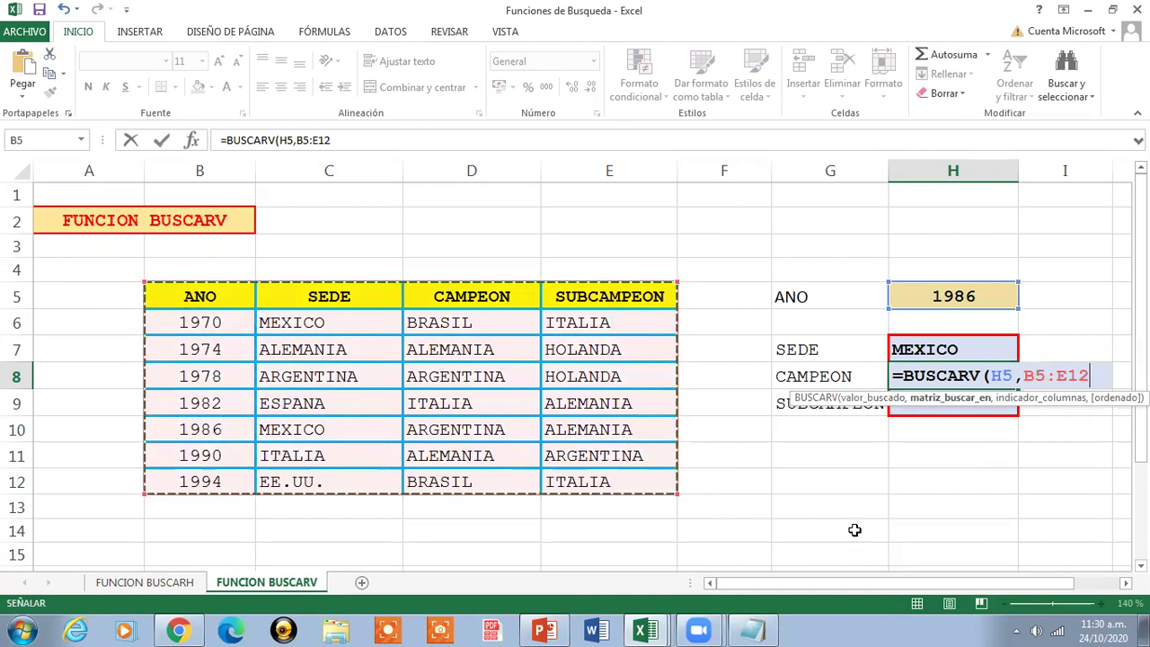
{"action": "type", "text": ","}
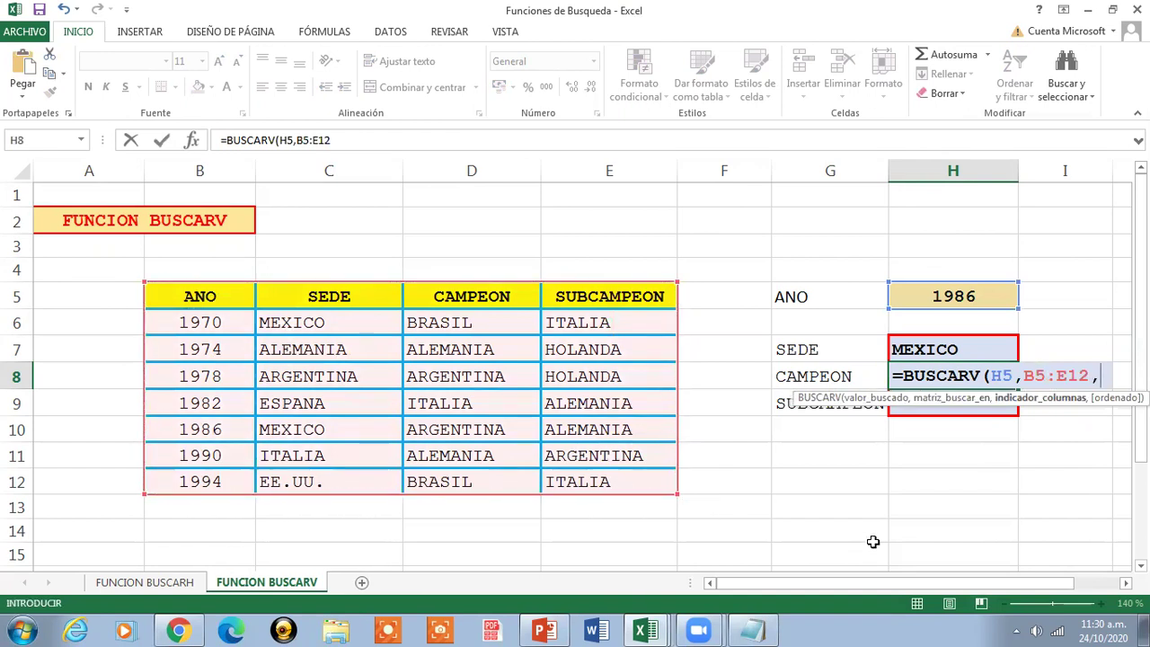
{"action": "type", "text": "3"}
{"action": "type", "text": ",VERDA"}
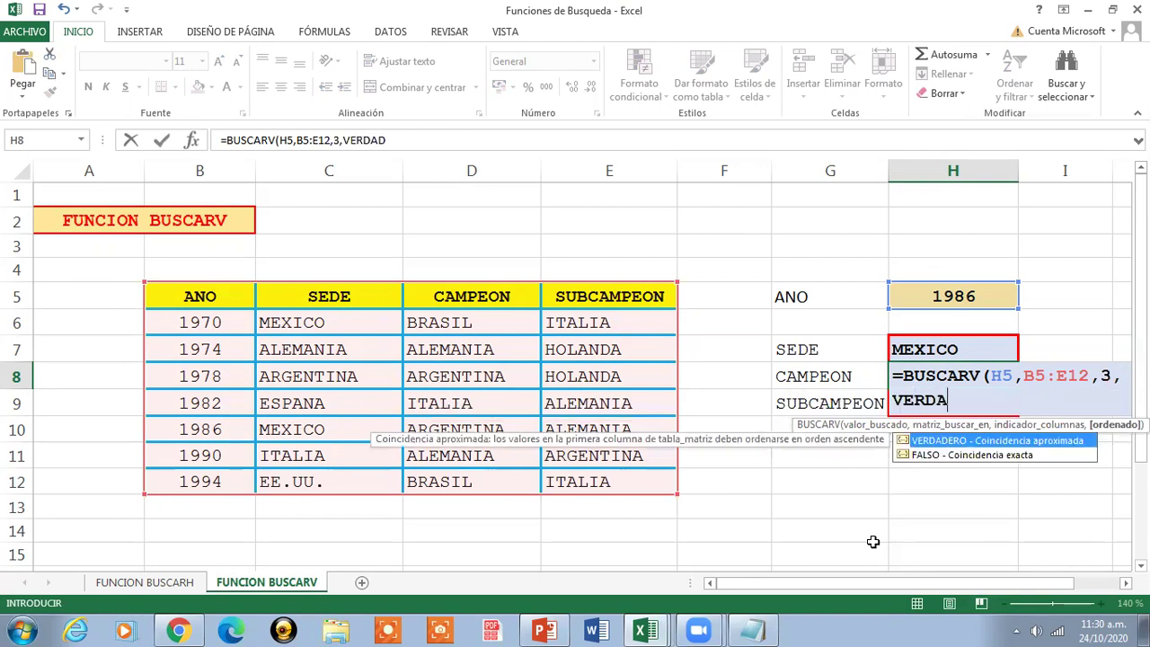
{"action": "type", "text": "DERO"}
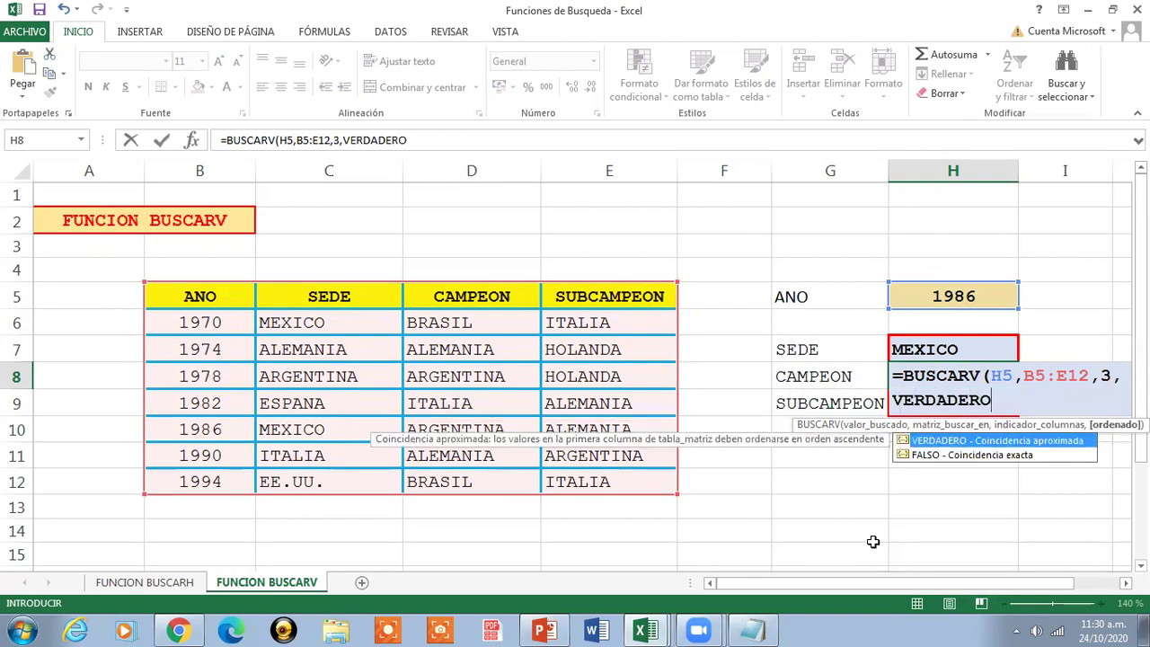
{"action": "type", "text": ")"}
{"action": "key", "text": "Return"}
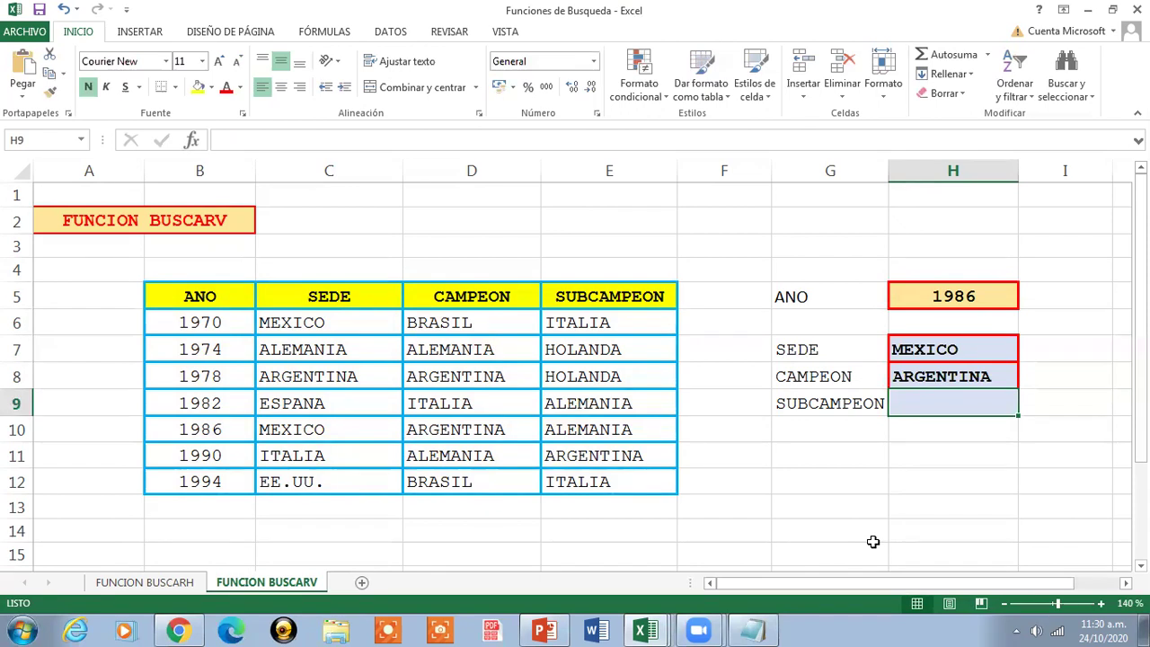
Enter =BUSCARV(H5,B5:E12,4,VERDADERO) in H9, returning ALEMANIA as the SUBCAMPEON
{"action": "type", "text": "="}
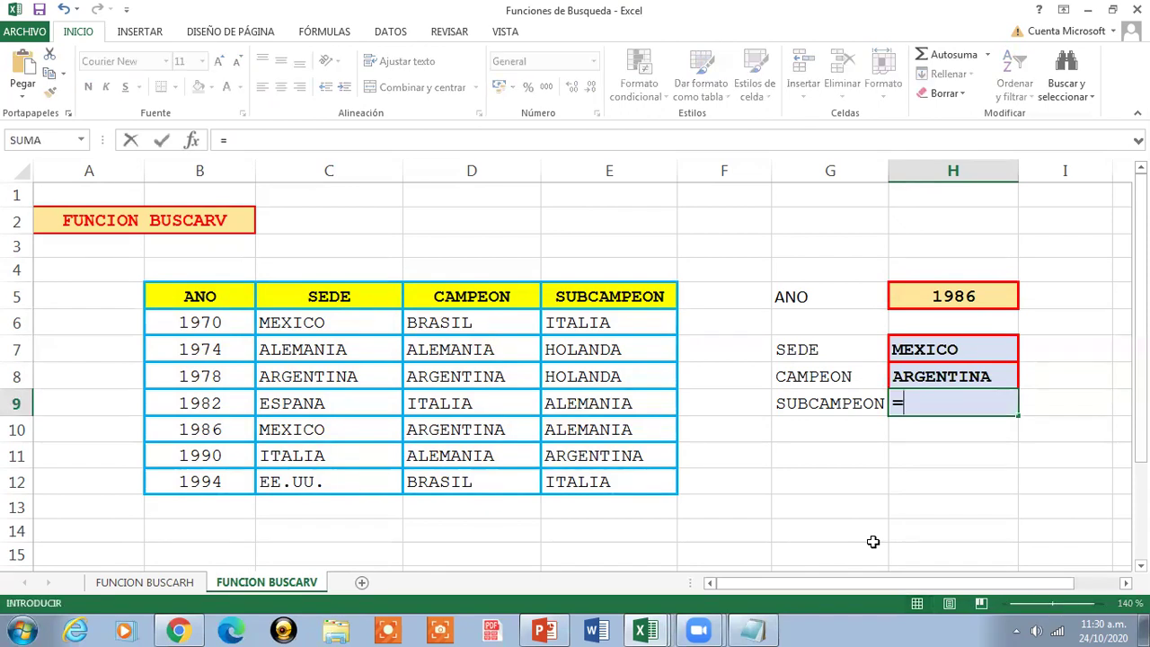
{"action": "type", "text": "BUDC"}
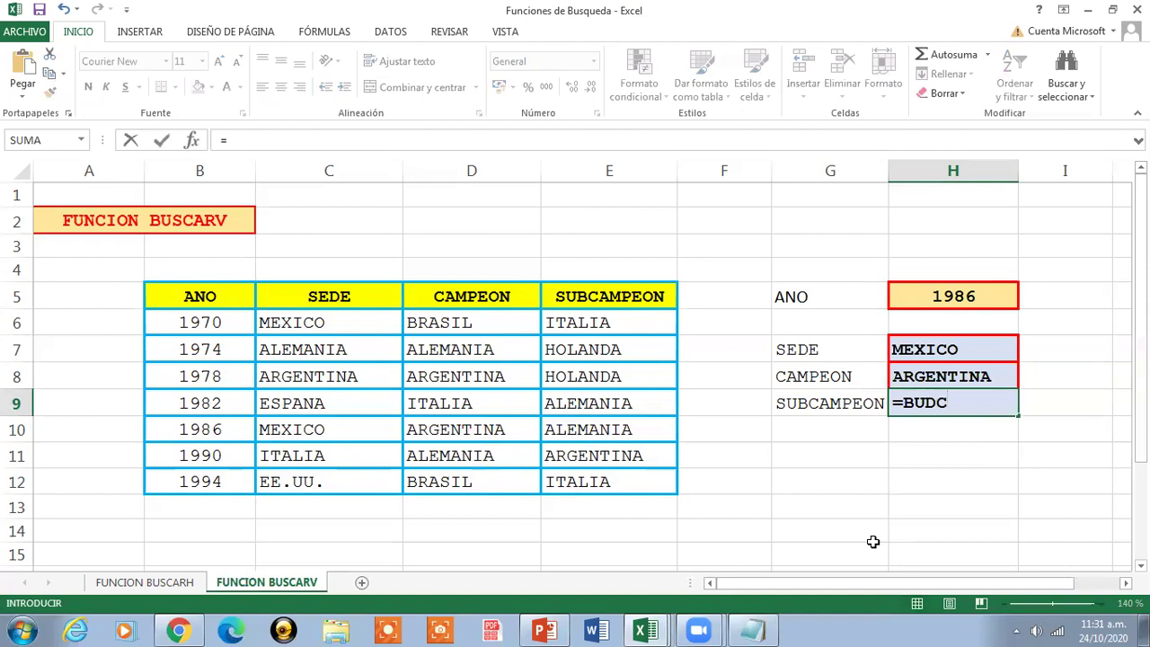
{"action": "key", "text": "BackSpace"}
{"action": "key", "text": "BackSpace"}
{"action": "type", "text": "SCAR"}
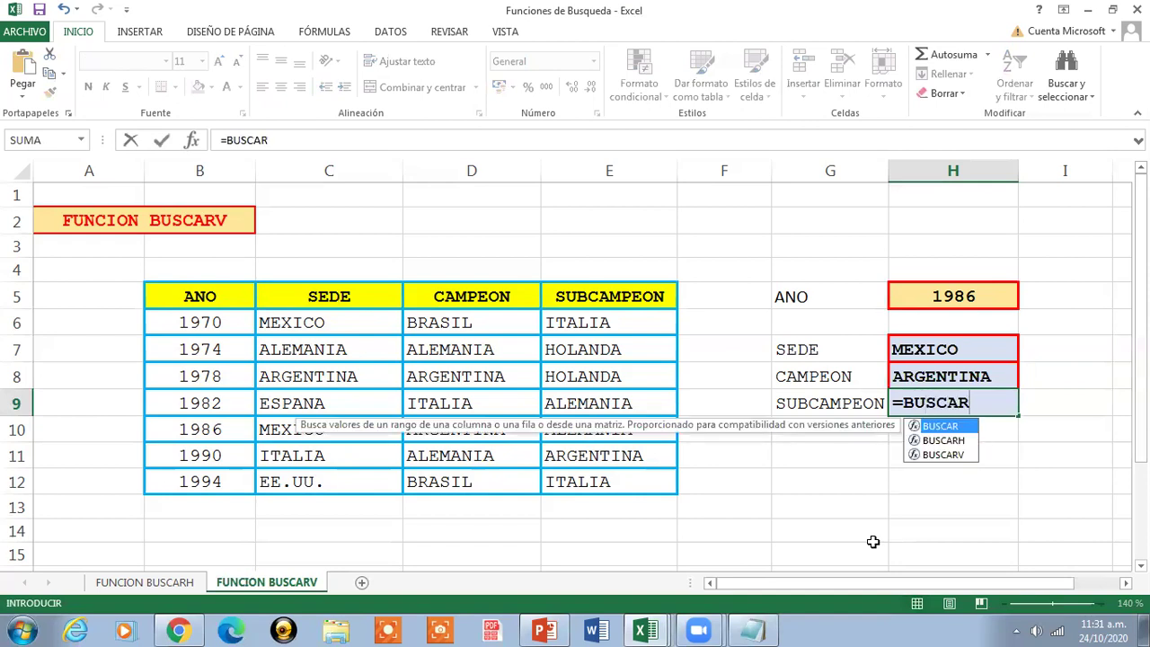
{"action": "type", "text": "V("}
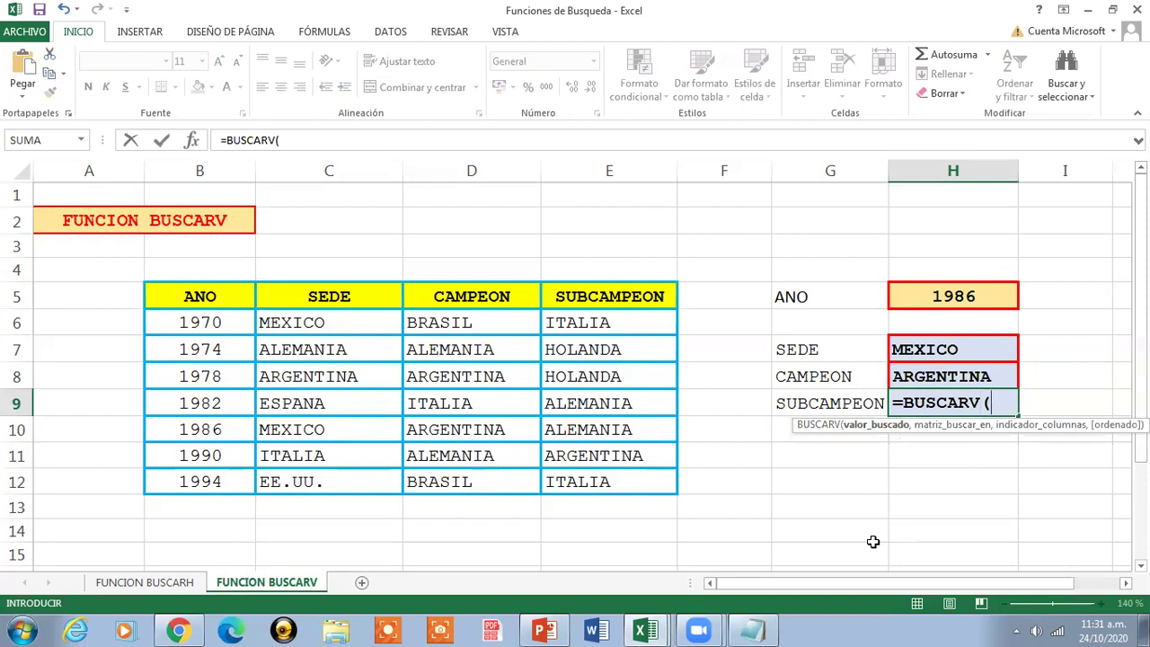
{"action": "left_click", "coordinate": [967, 293]}
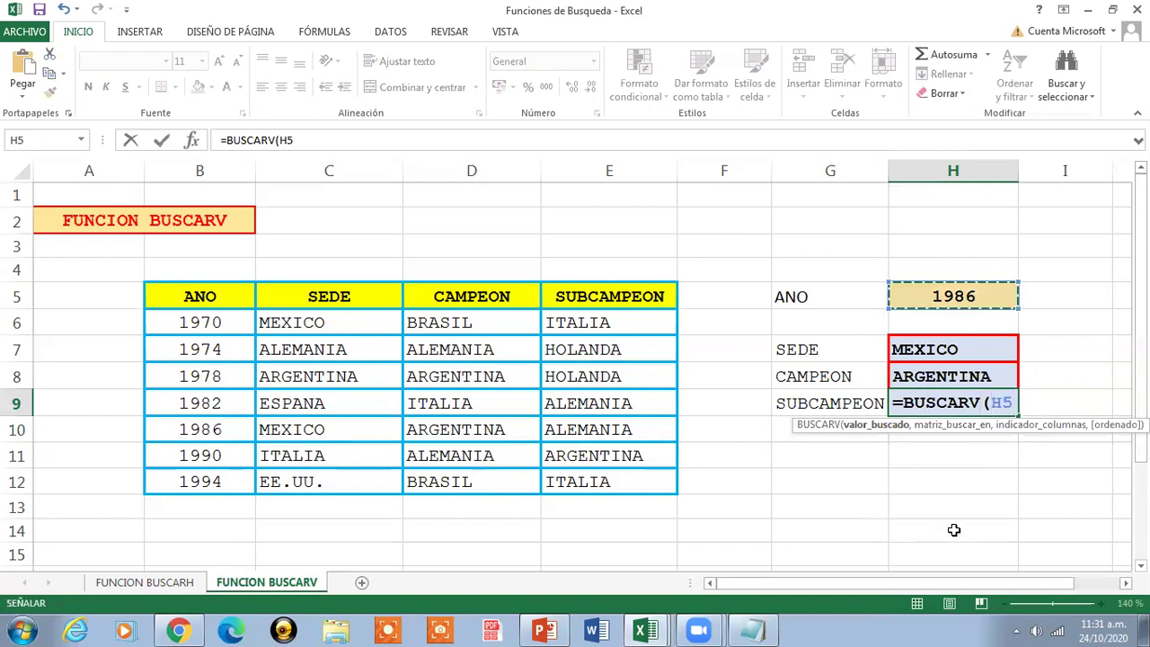
{"action": "type", "text": ","}
{"action": "left_click_drag", "start_coordinate": [153, 293], "coordinate": [611, 485]}
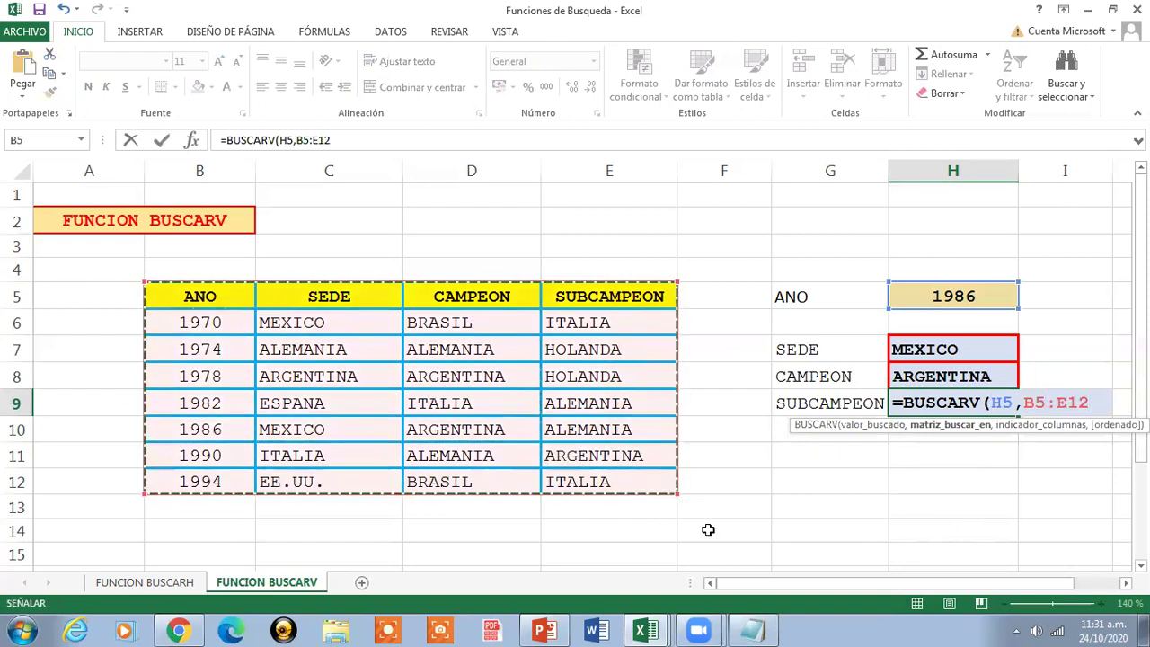
{"action": "type", "text": ",4"}
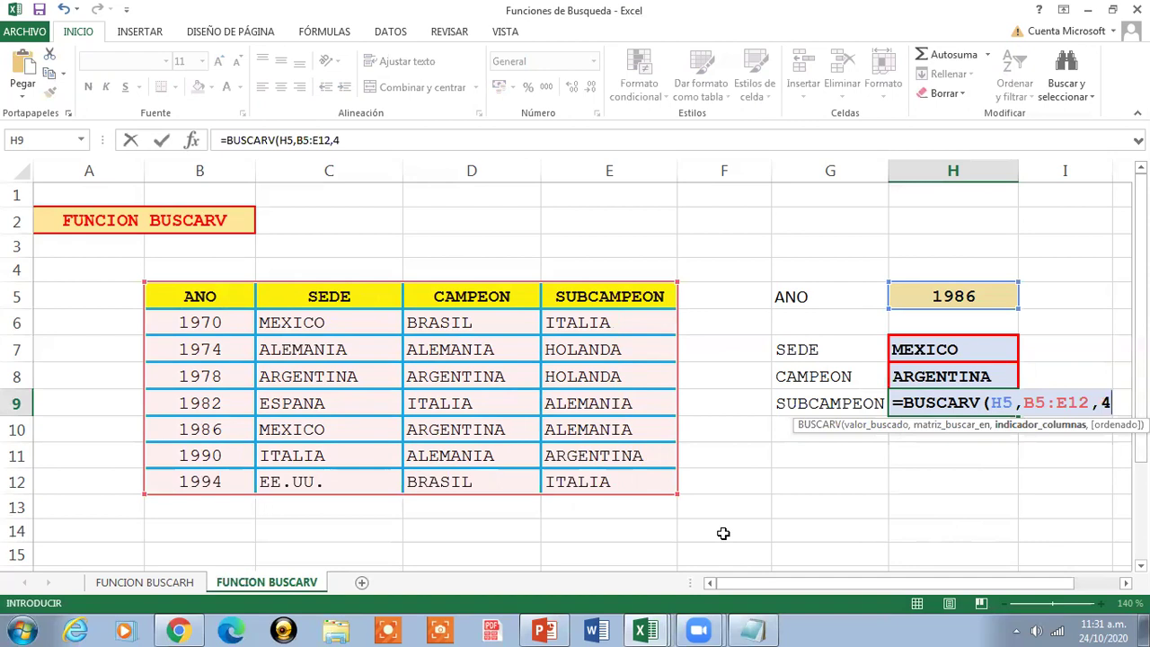
{"action": "type", "text": ",VERDD"}
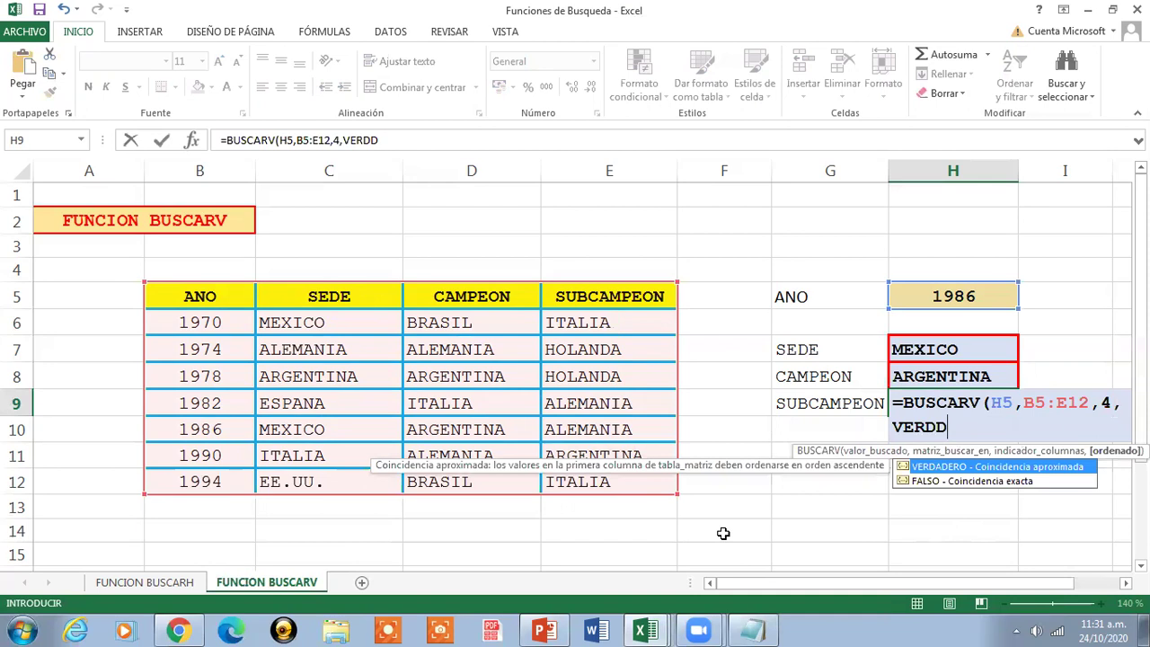
{"action": "key", "text": "BackSpace"}
{"action": "type", "text": "ADERO)"}
{"action": "key", "text": "Return"}
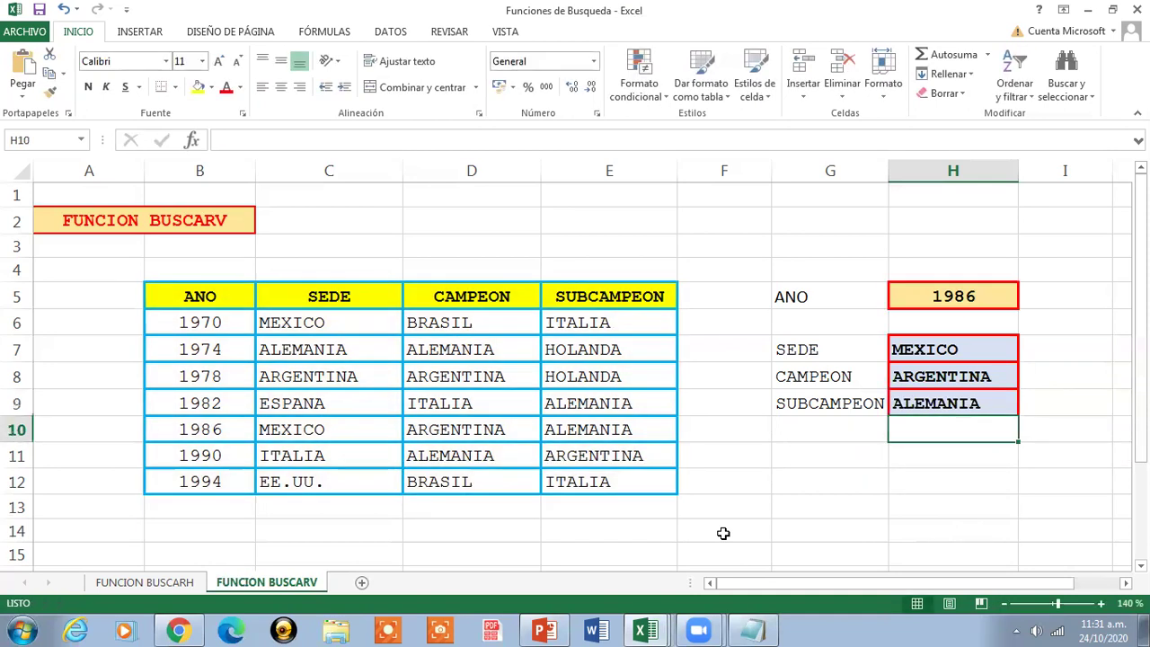
Test the lookups by entering the years 1970, 1994 and 1978 in H5
{"action": "left_click", "coordinate": [957, 404]}
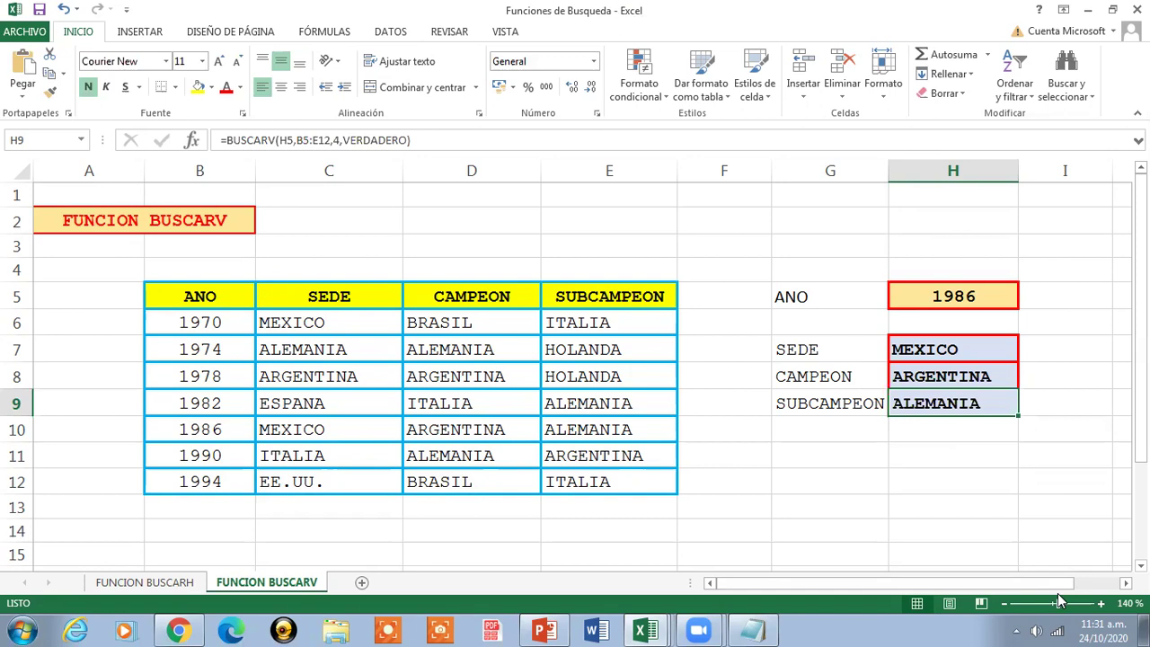
{"action": "left_click", "coordinate": [950, 296]}
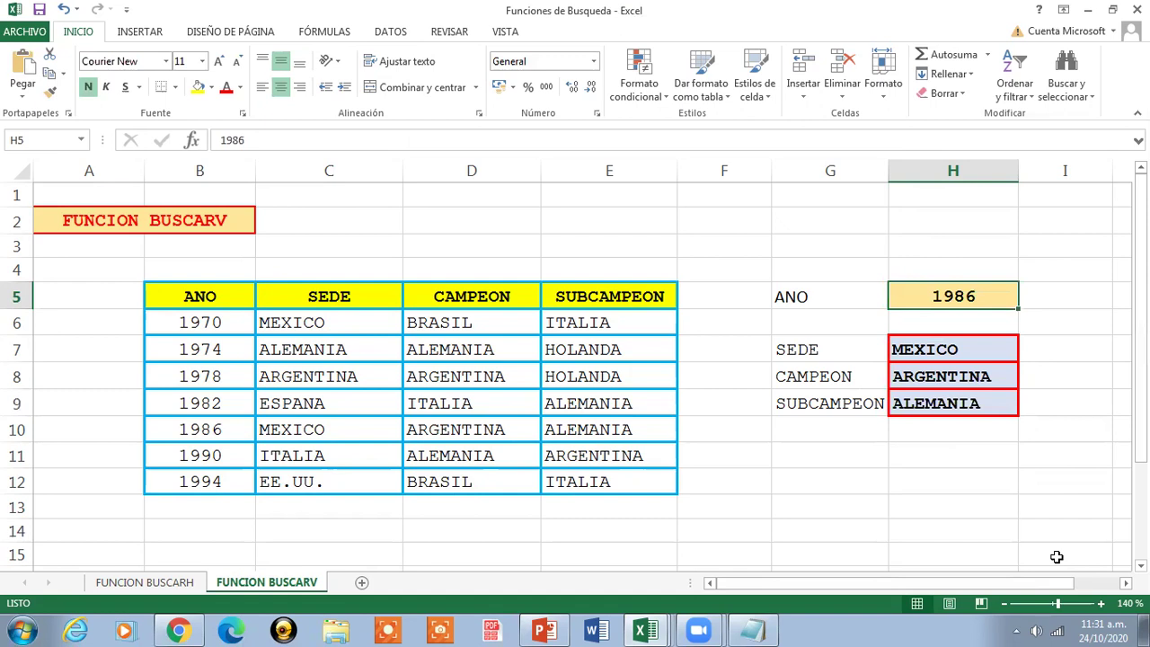
{"action": "type", "text": "1970"}
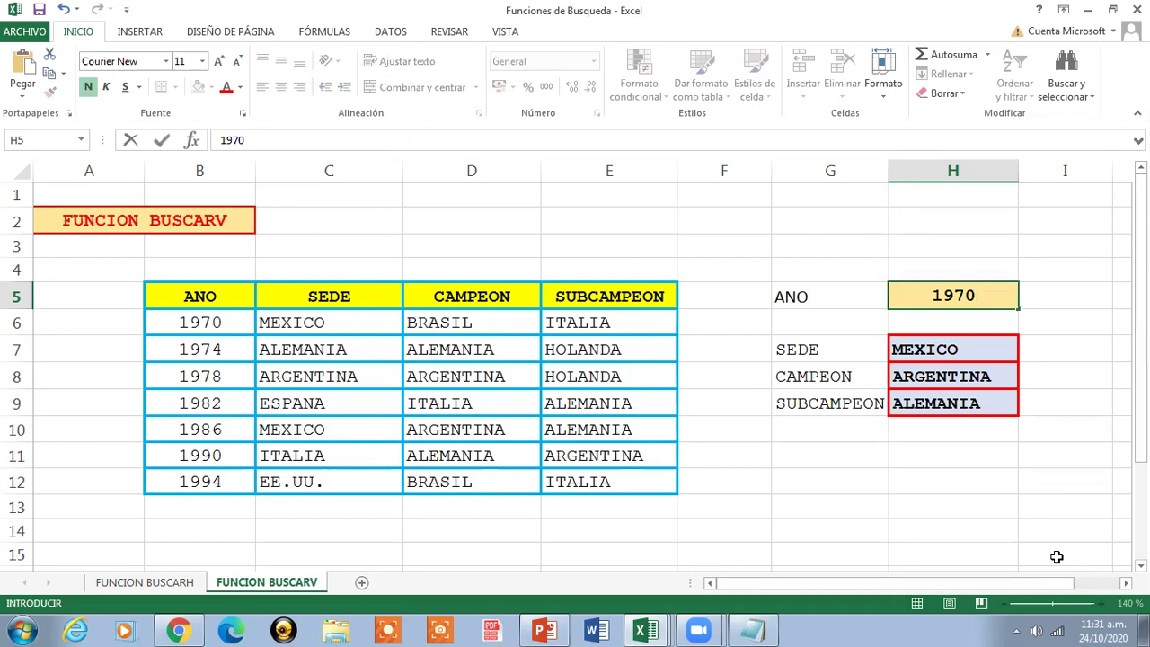
{"action": "key", "text": "Return"}
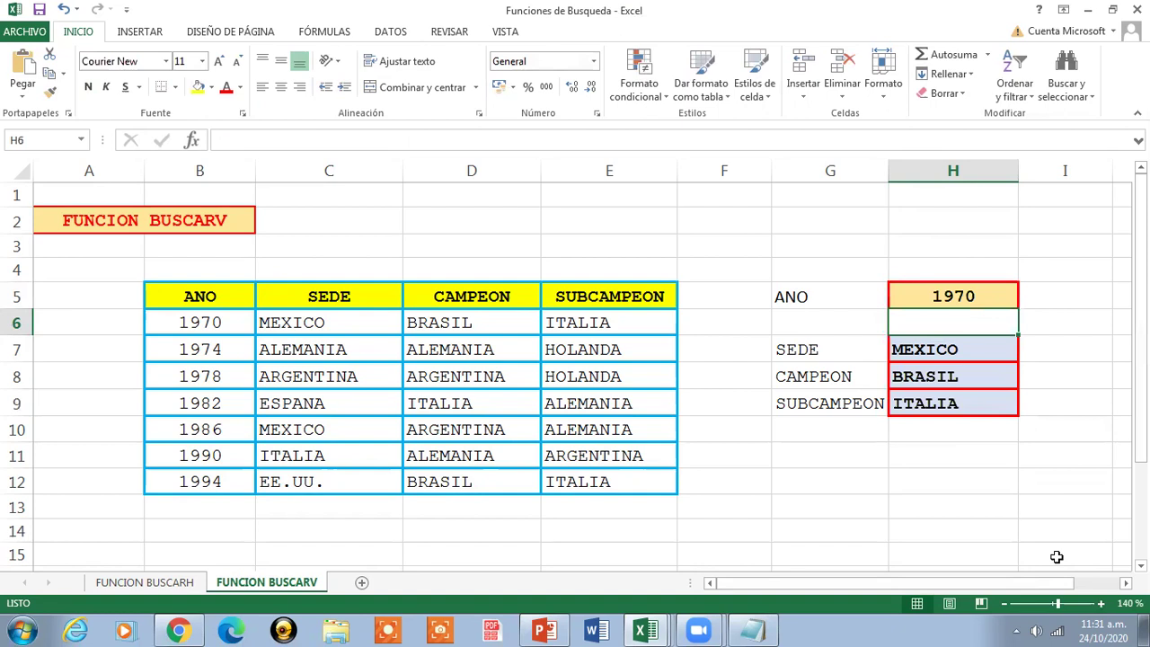
{"action": "key", "text": "Up"}
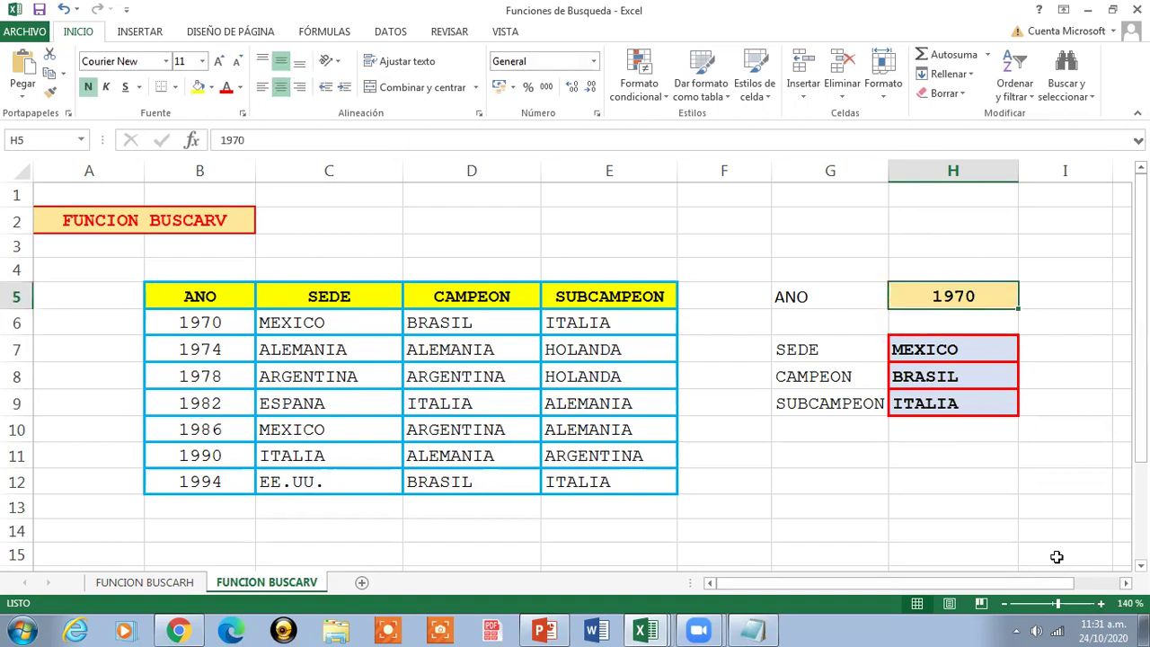
{"action": "type", "text": "1994"}
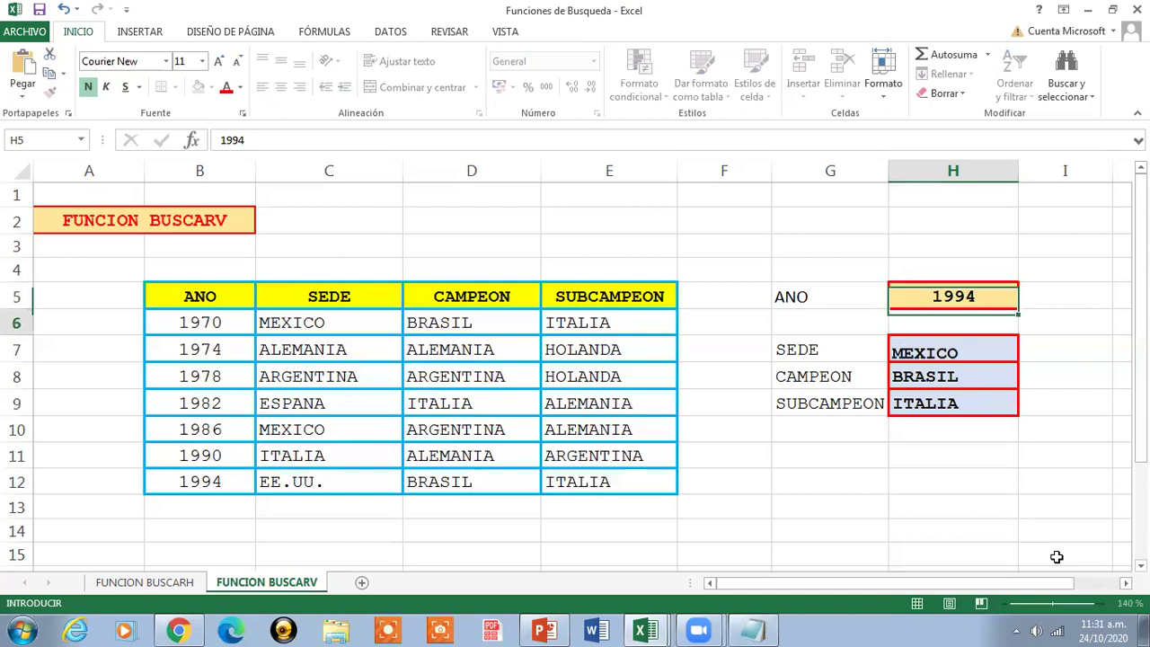
{"action": "key", "text": "Return"}
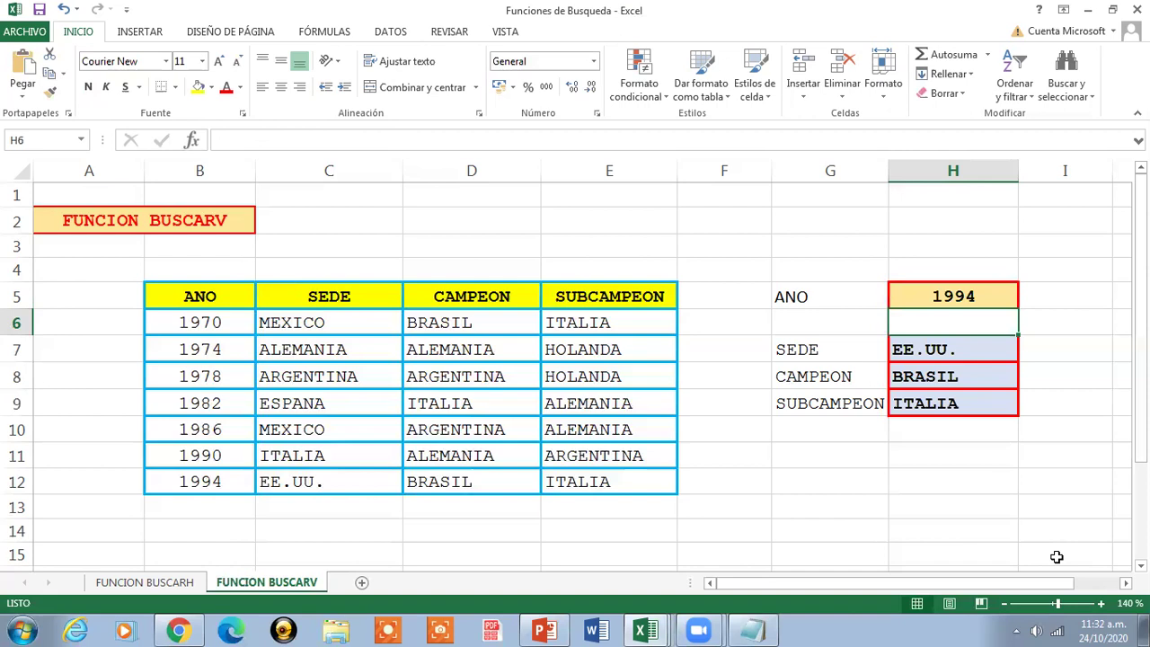
{"action": "key", "text": "Up"}
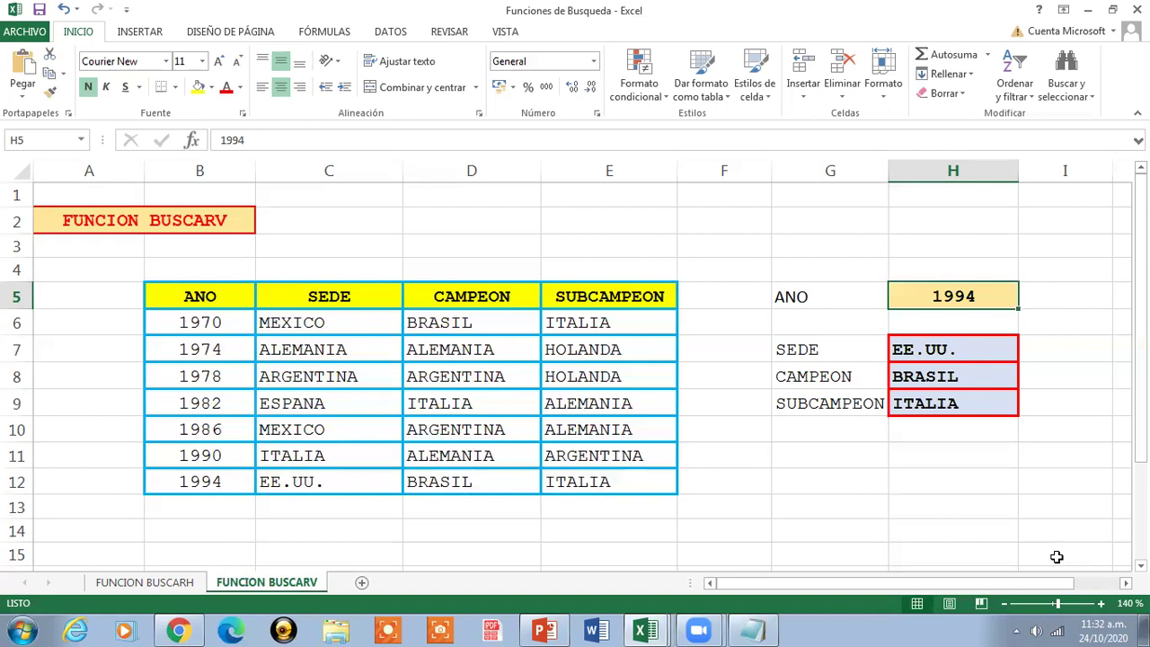
{"action": "type", "text": "1978"}
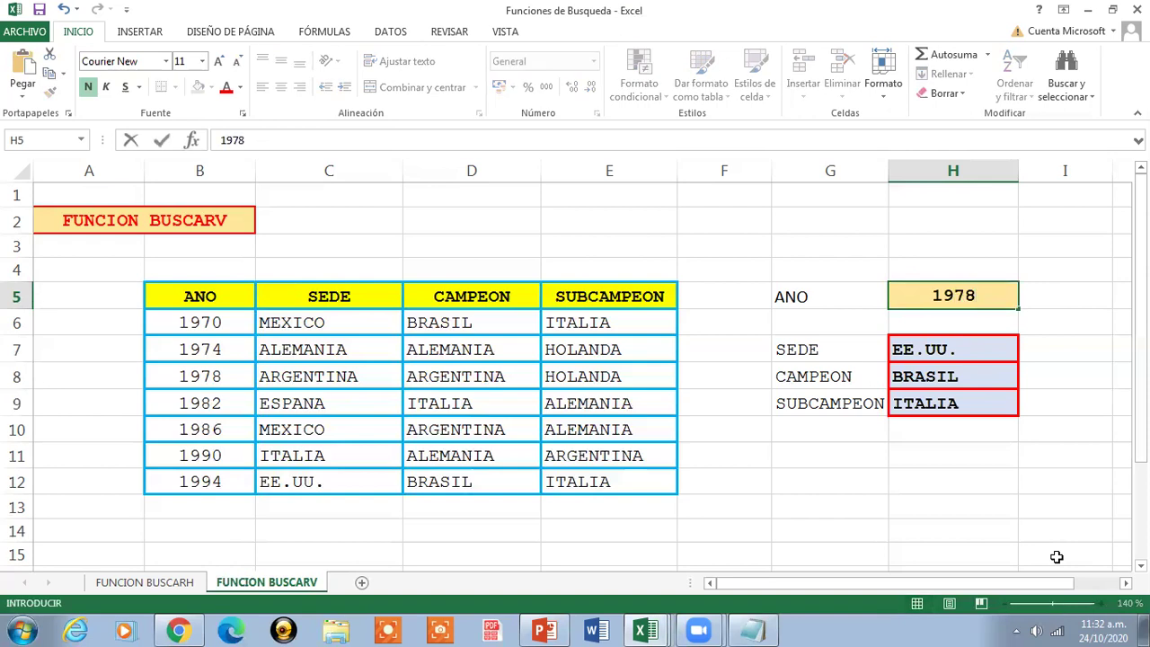
{"action": "key", "text": "Return"}
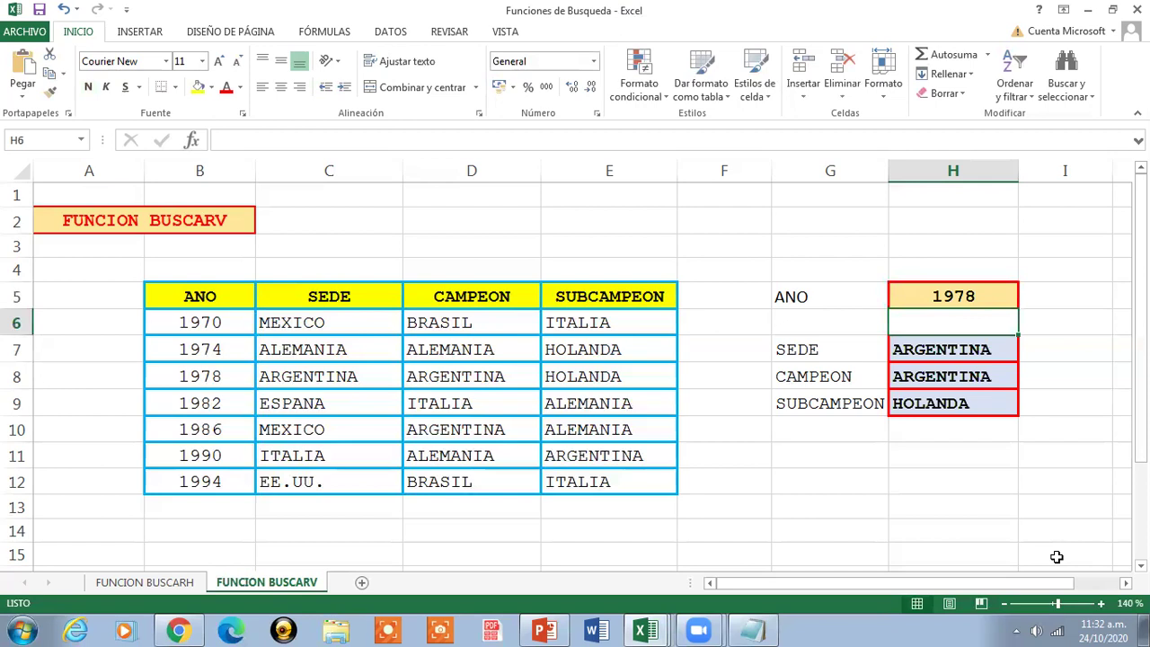
Keep testing with 1982, 1974 and 1990, finishing with 1970 in H5
{"action": "key", "text": "Up"}
{"action": "type", "text": "1983"}
{"action": "key", "text": "BackSpace"}
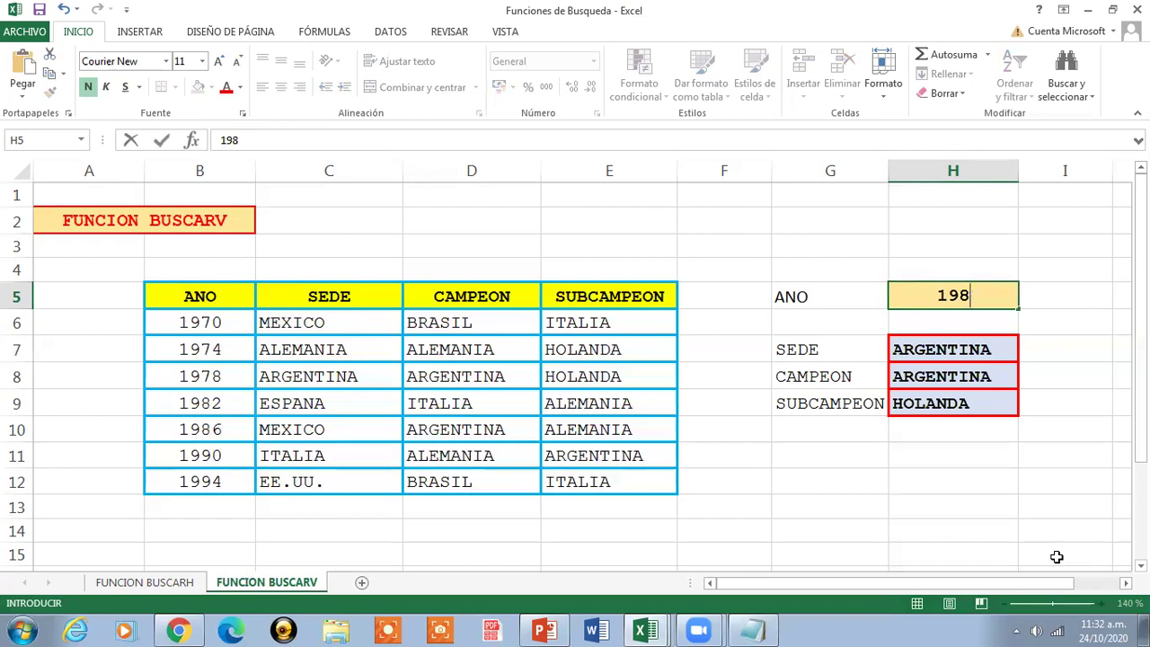
{"action": "type", "text": "2"}
{"action": "key", "text": "Return"}
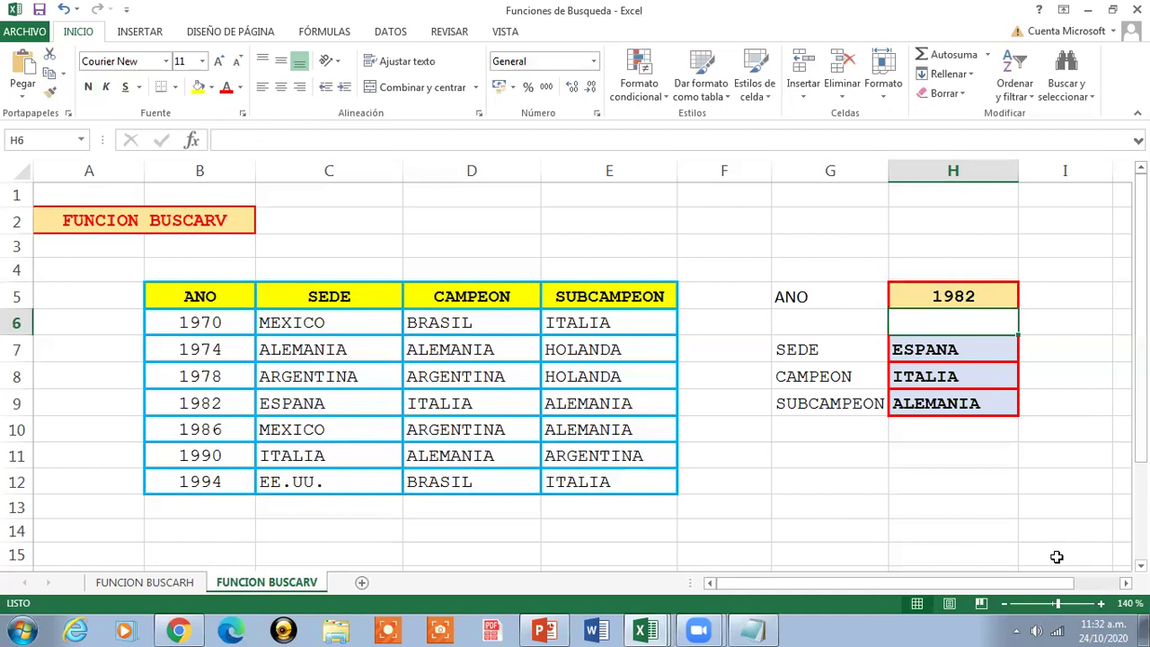
{"action": "key", "text": "Up"}
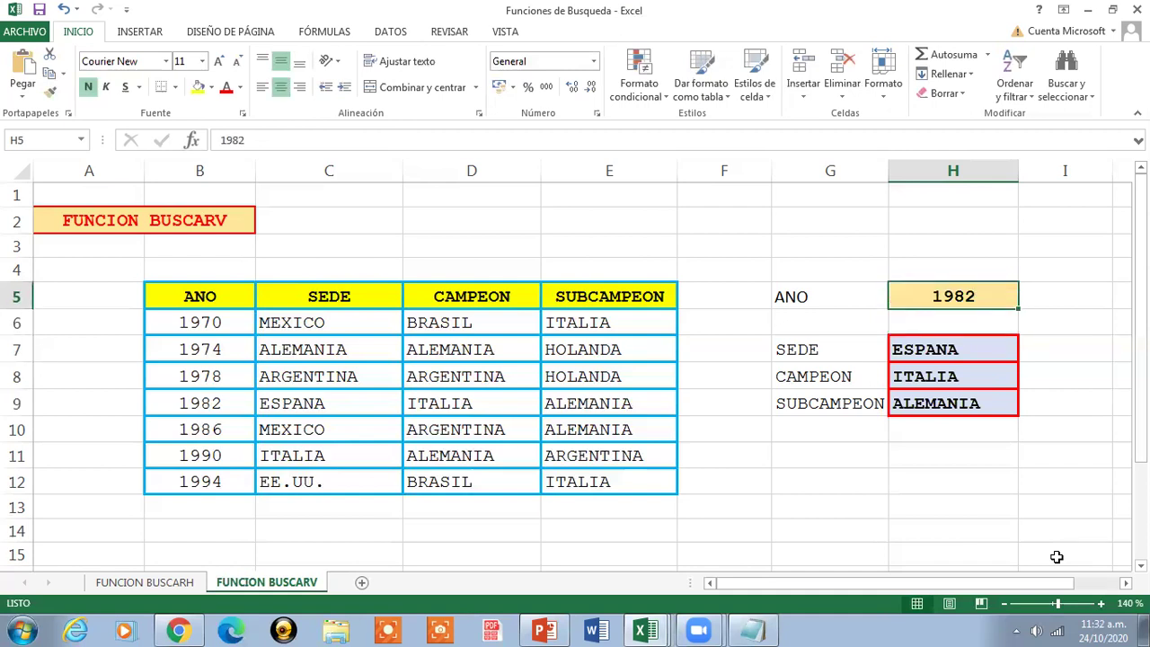
{"action": "type", "text": "1974"}
{"action": "key", "text": "Return"}
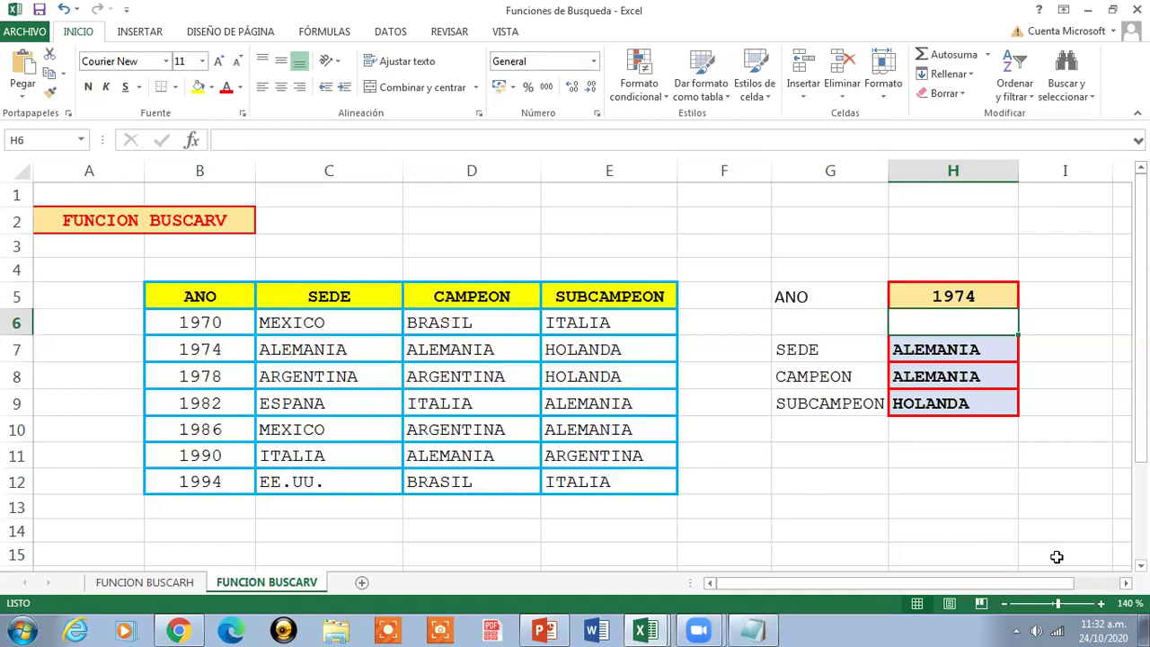
{"action": "key", "text": "Up"}
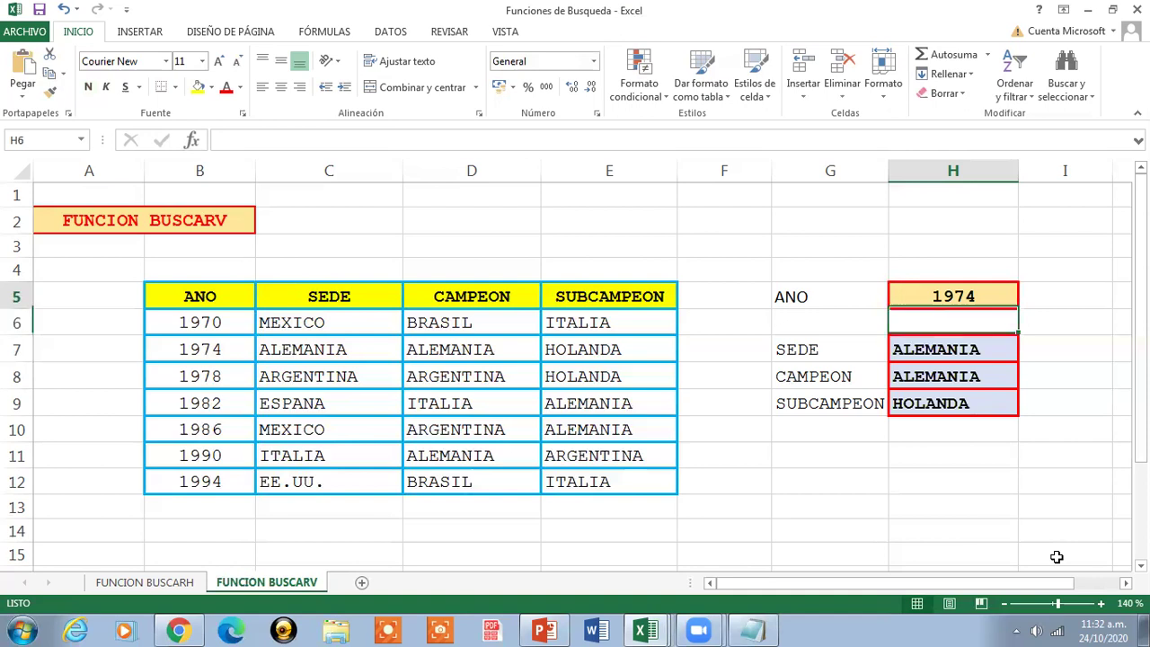
{"action": "type", "text": "1990"}
{"action": "key", "text": "Return"}
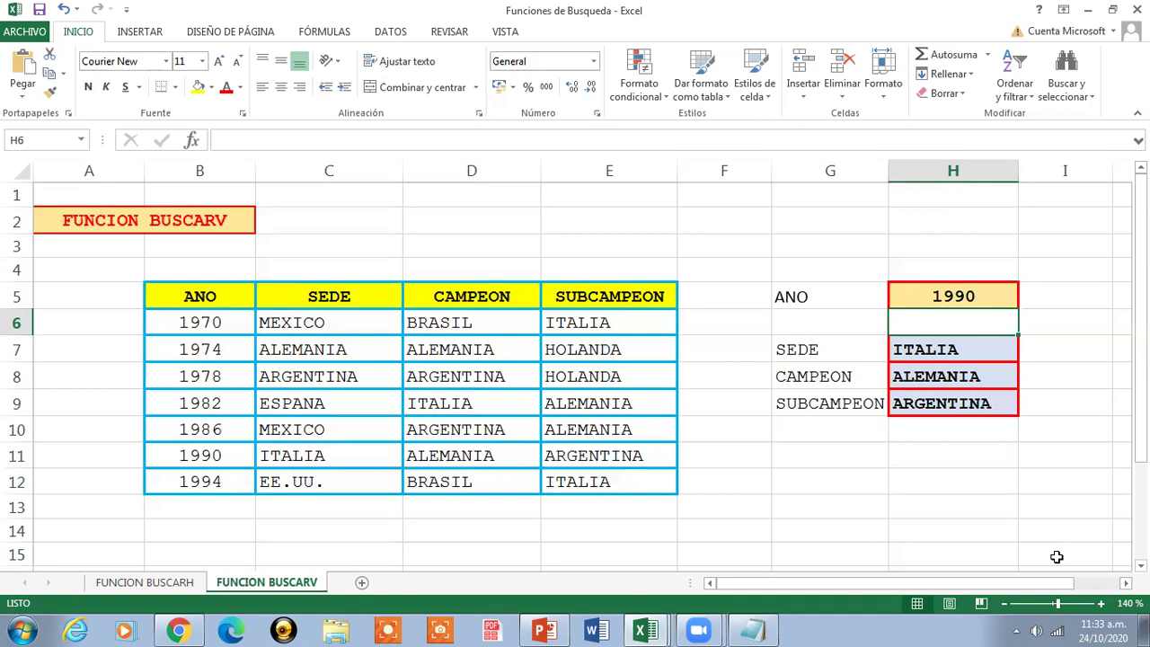
{"action": "key", "text": "Up"}
{"action": "key", "text": "Up"}
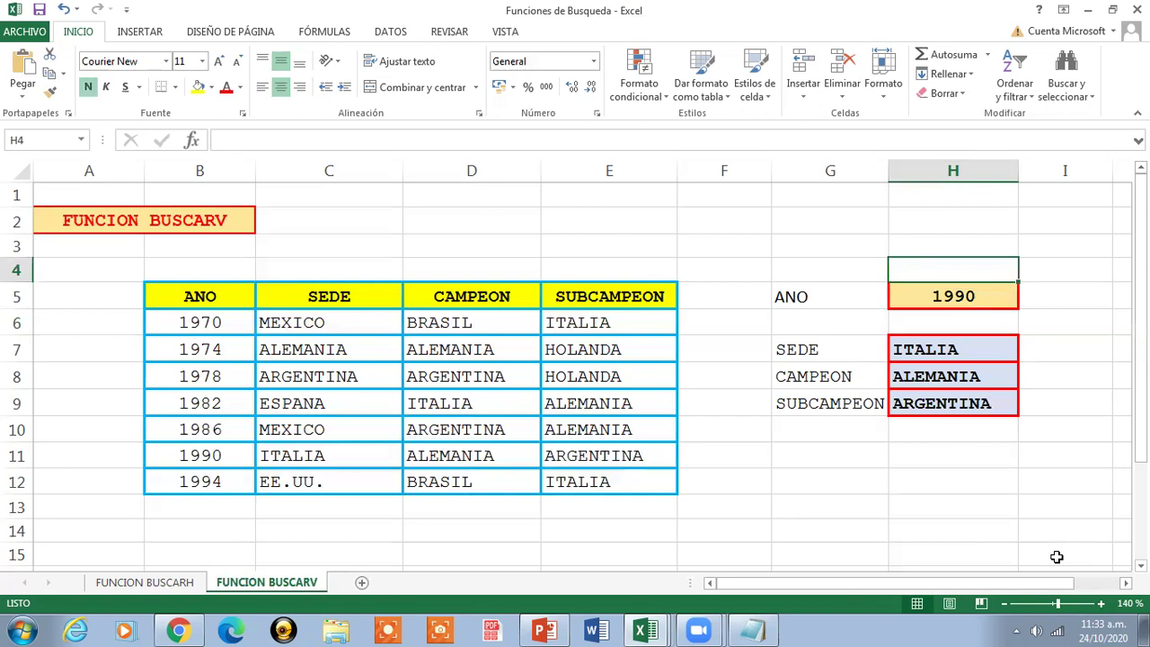
{"action": "key", "text": "Down"}
{"action": "type", "text": "1970"}
{"action": "key", "text": "Return"}
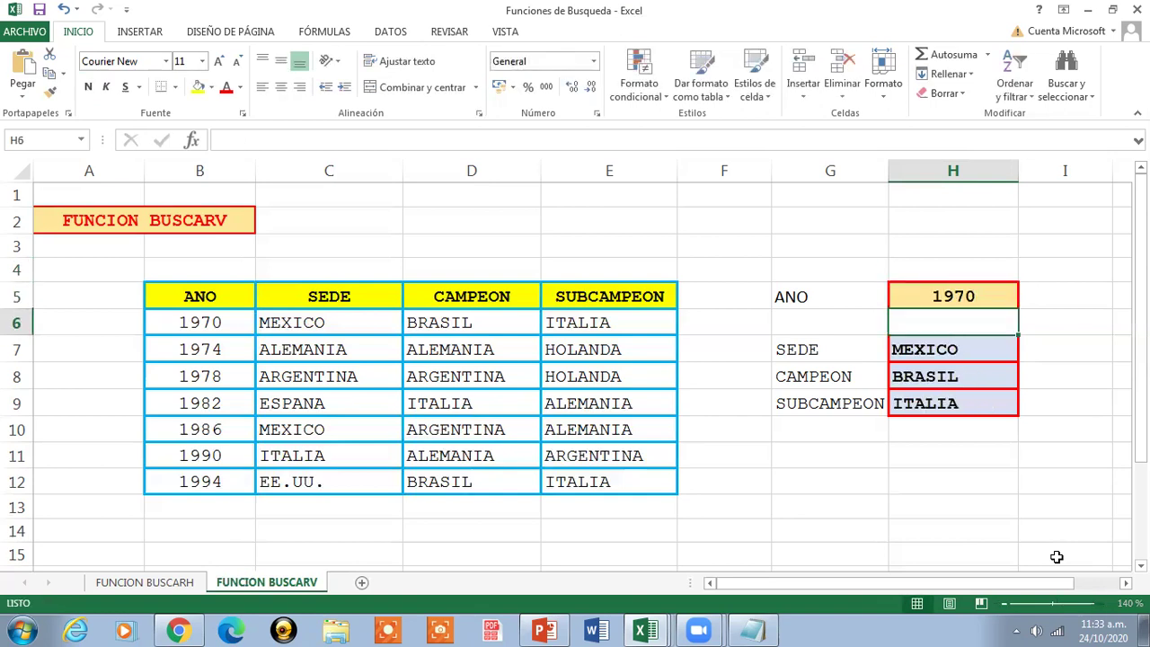
{"action": "key", "text": "Up"}
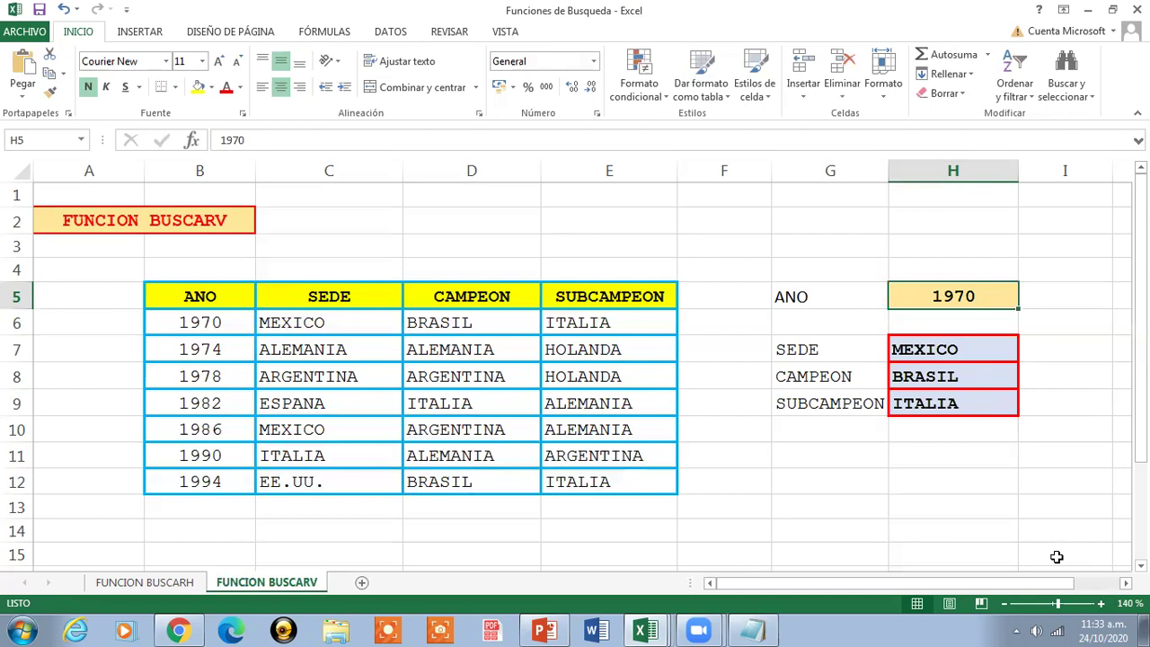
Show the FUNCION BUSCARH sheet, then minimize it and bring Sesion de Clases Nro 11 forward
{"action": "left_click", "coordinate": [226, 223]}
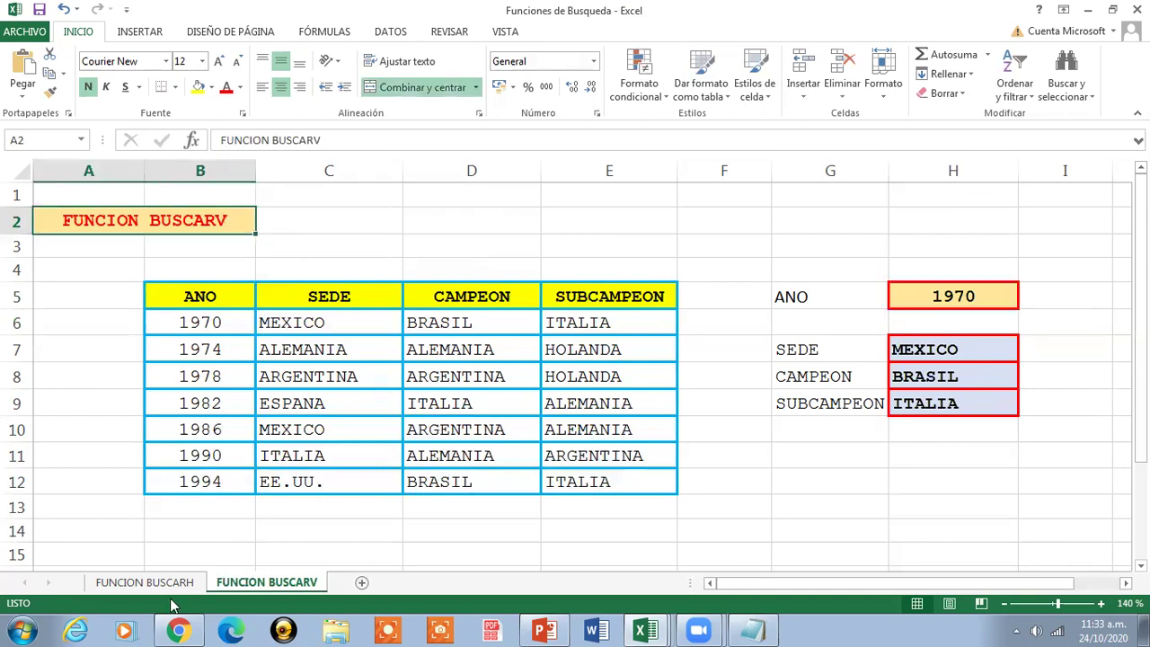
{"action": "left_click", "coordinate": [143, 582]}
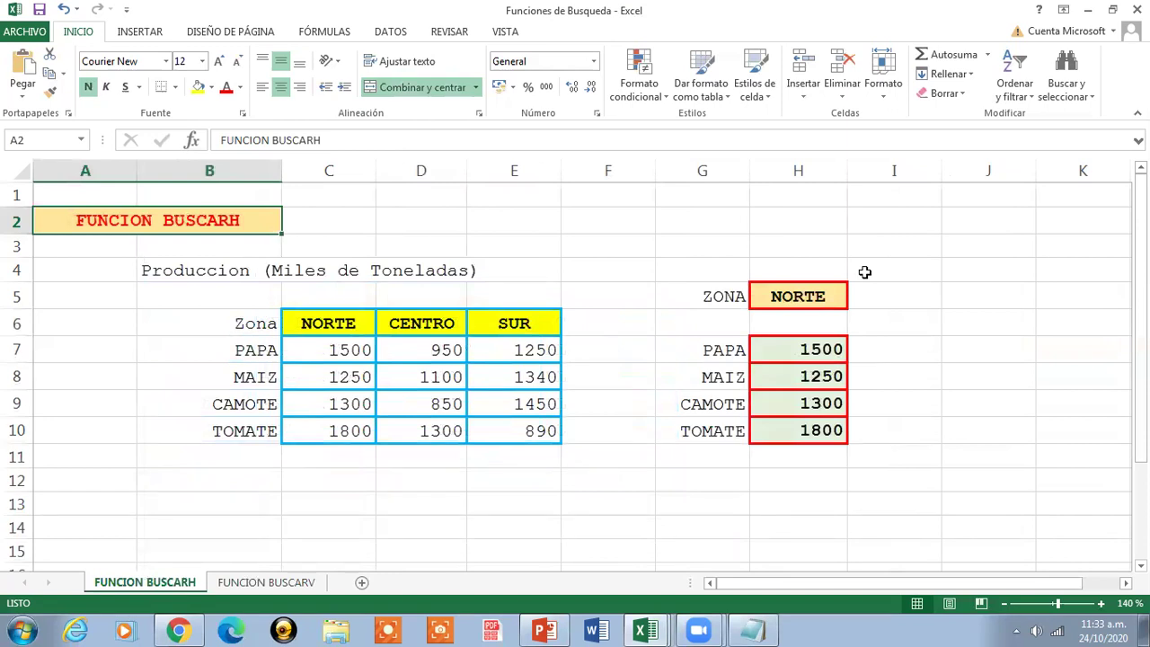
{"action": "left_click", "coordinate": [1088, 10]}
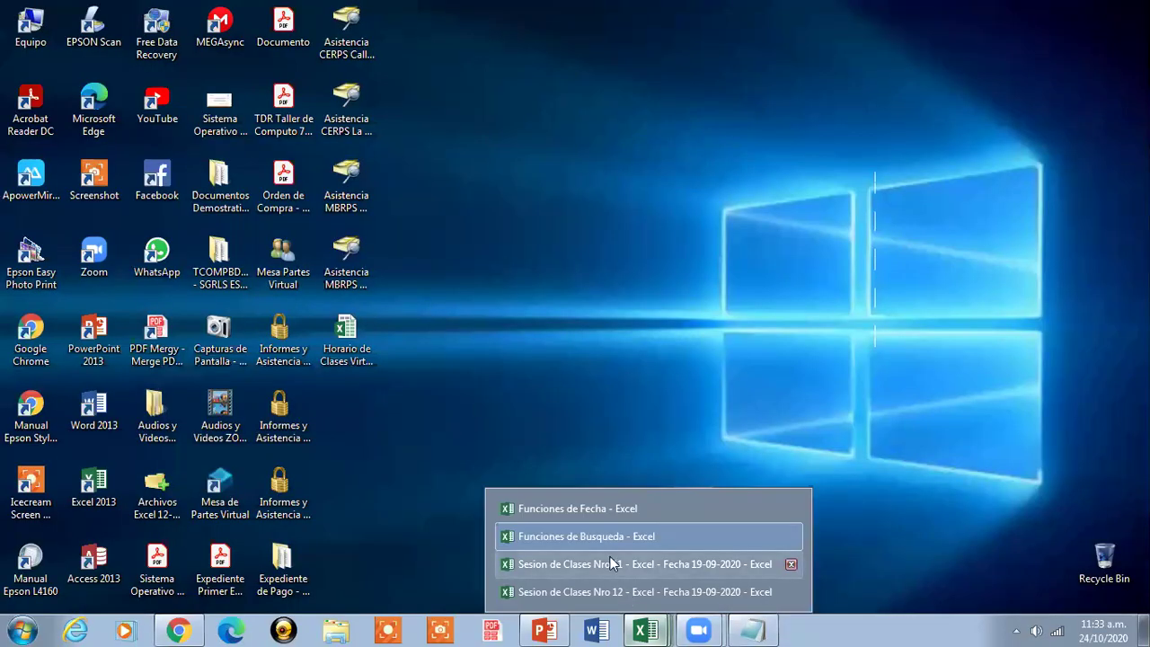
{"action": "key", "text": "alt+Tab"}
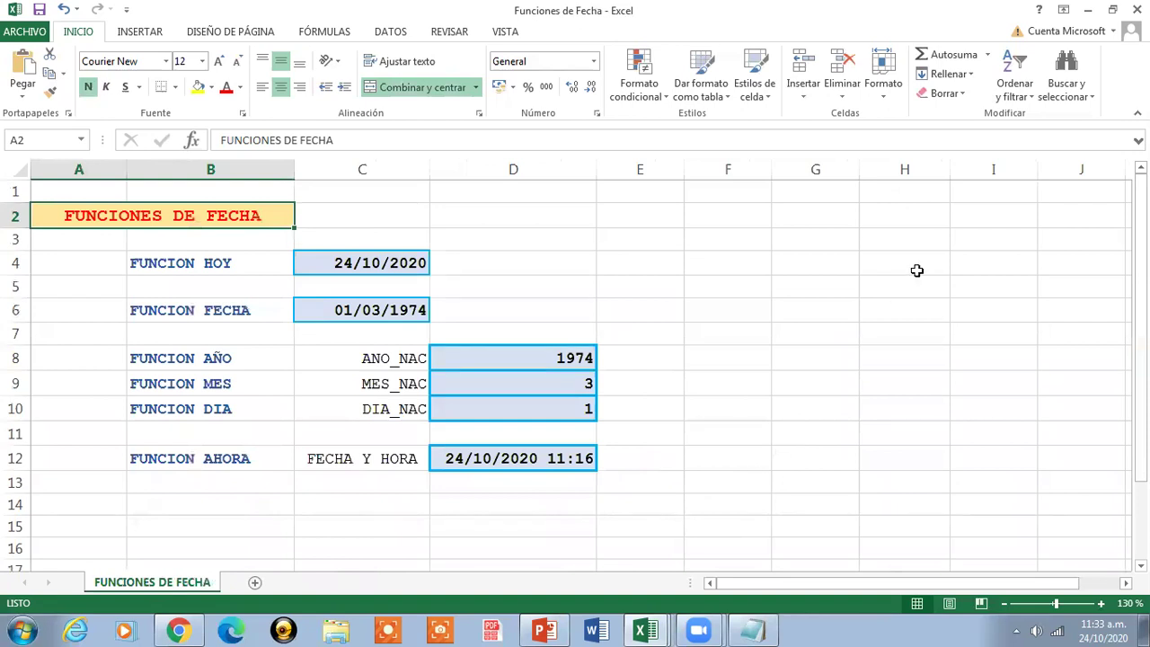
{"action": "key", "text": "super+d"}
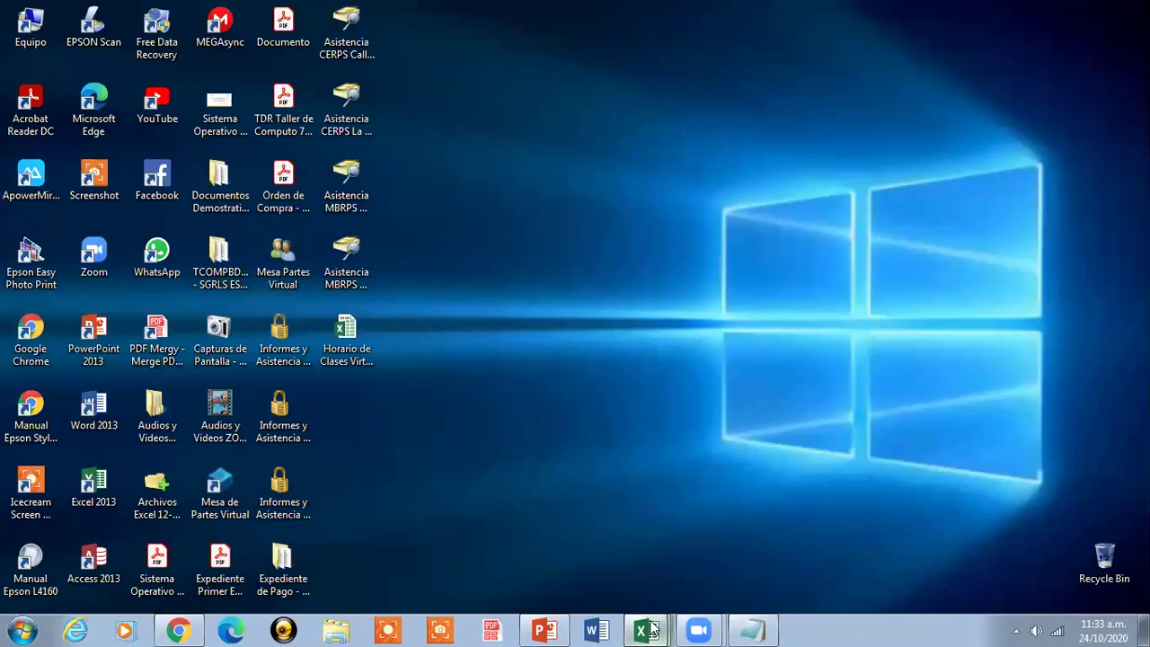
{"action": "left_click", "coordinate": [665, 564]}
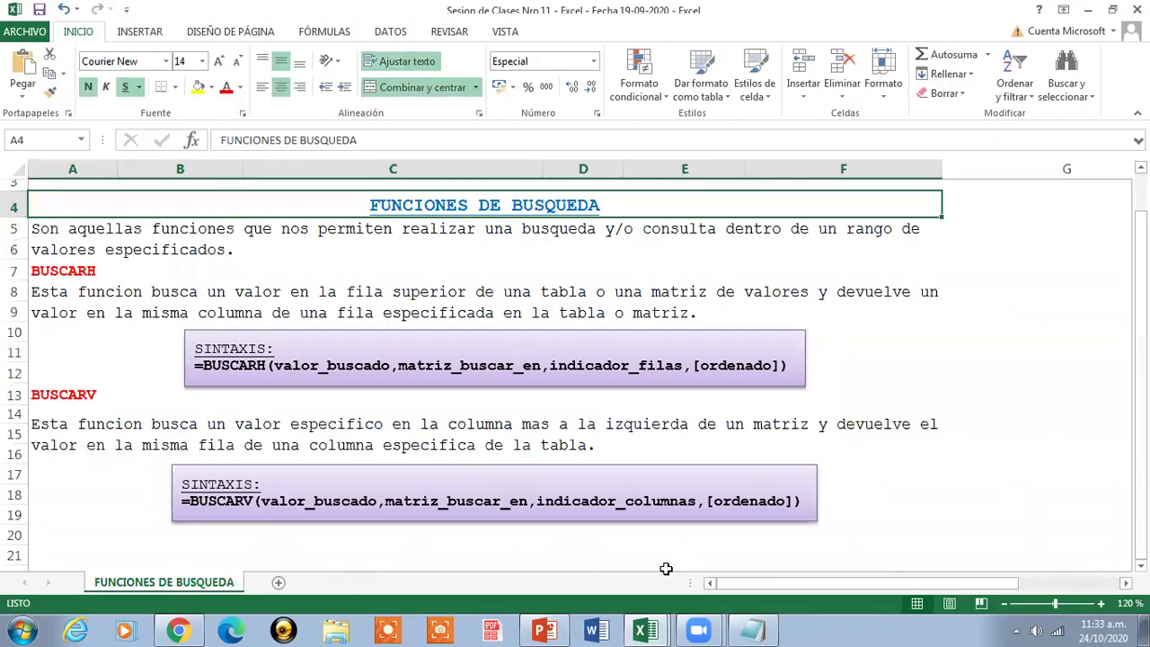
Switch to Sesion de Clases Nro 12 and review its date notes from AHORA down to DIA
{"action": "left_click", "coordinate": [662, 598]}
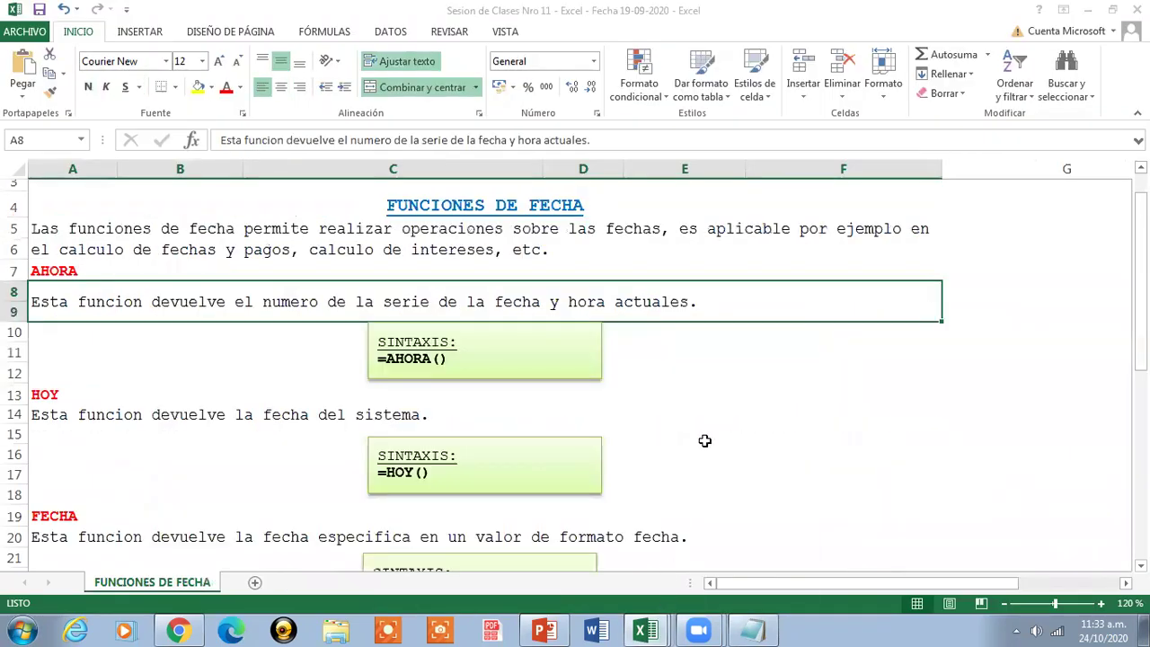
{"action": "left_click", "coordinate": [639, 236]}
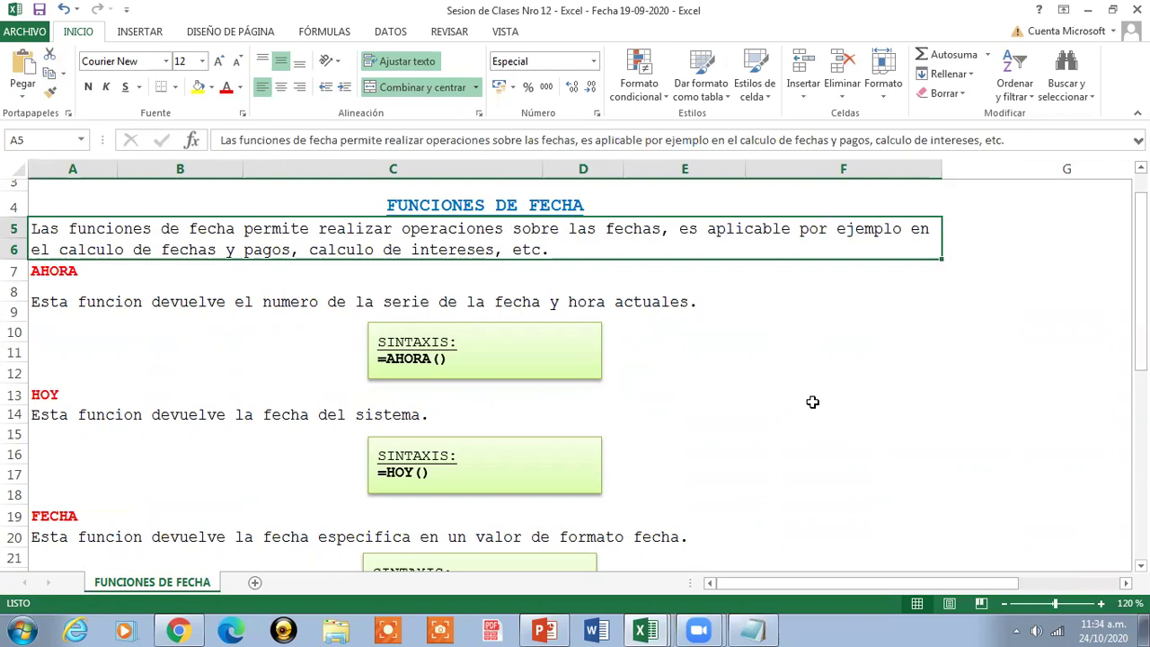
{"action": "key", "text": "Down"}
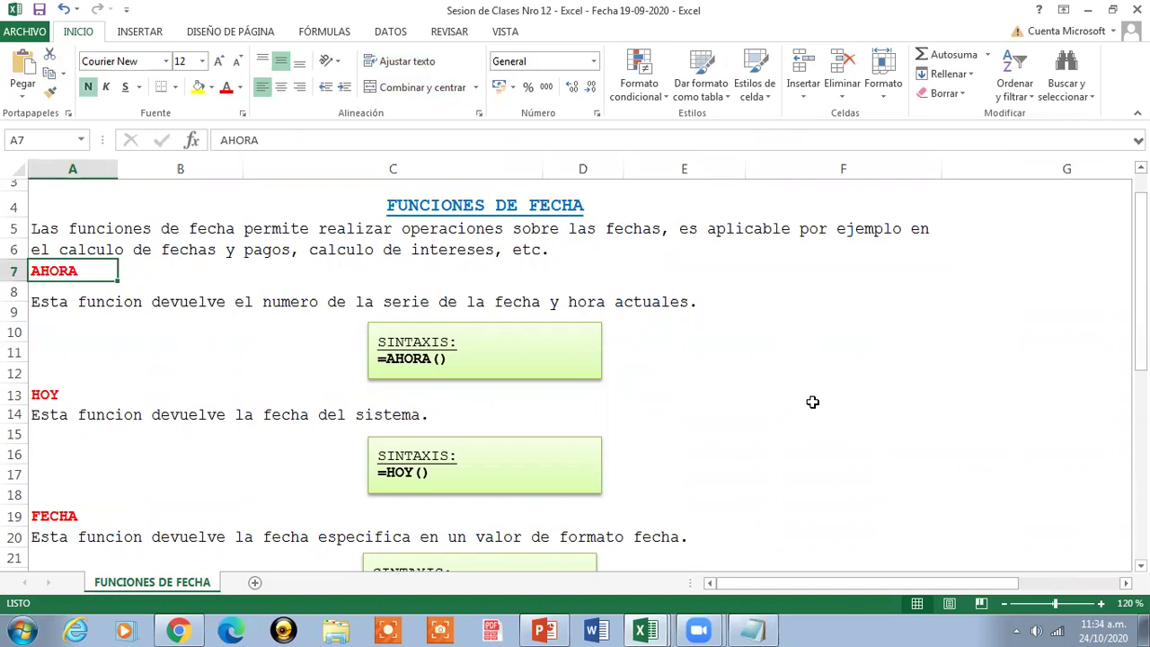
{"action": "key", "text": "Down"}
{"action": "key", "text": "Down"}
{"action": "key", "text": "Down"}
{"action": "key", "text": "Down"}
{"action": "key", "text": "Down"}
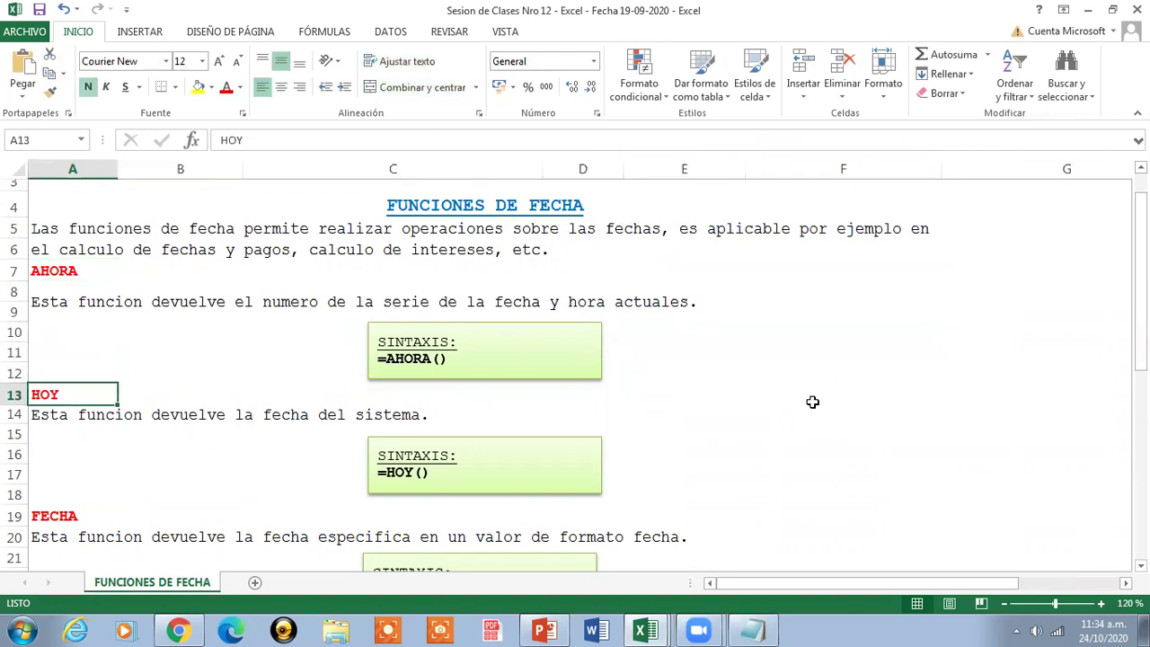
{"action": "key", "text": "Down"}
{"action": "key", "text": "Down"}
{"action": "key", "text": "Down"}
{"action": "key", "text": "Down"}
{"action": "key", "text": "Down"}
{"action": "key", "text": "Down"}
{"action": "key", "text": "Down"}
{"action": "key", "text": "Down"}
{"action": "key", "text": "Down"}
{"action": "key", "text": "Down"}
{"action": "key", "text": "Down"}
{"action": "key", "text": "Down"}
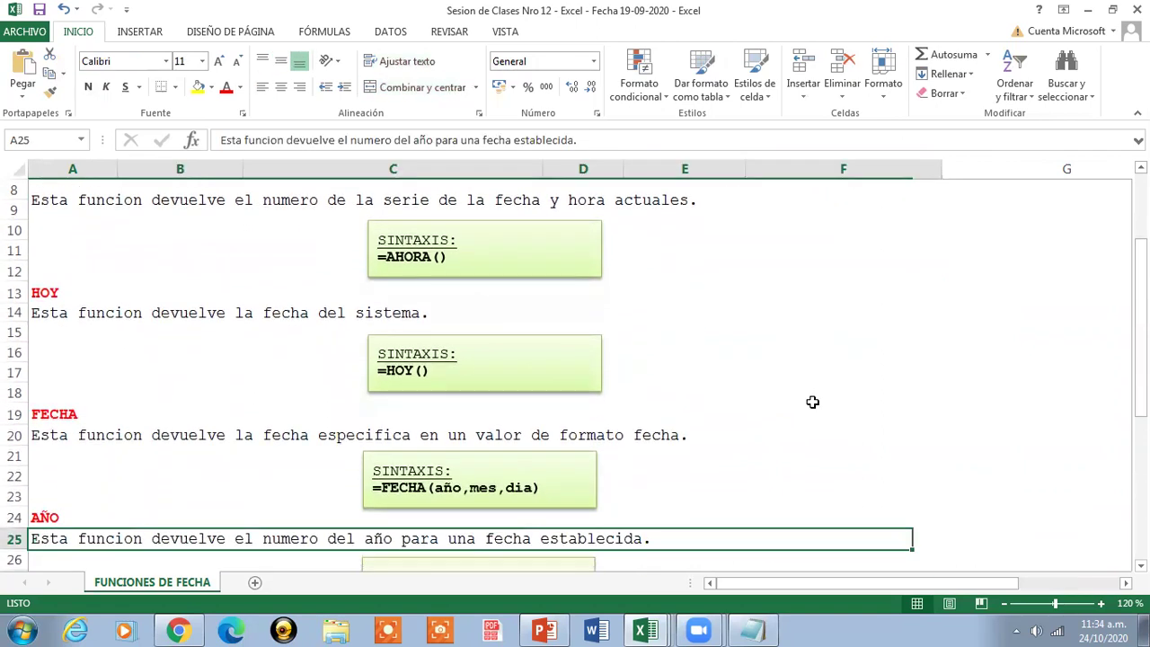
{"action": "key", "text": "Down"}
{"action": "key", "text": "Down"}
{"action": "key", "text": "Down"}
{"action": "key", "text": "Down"}
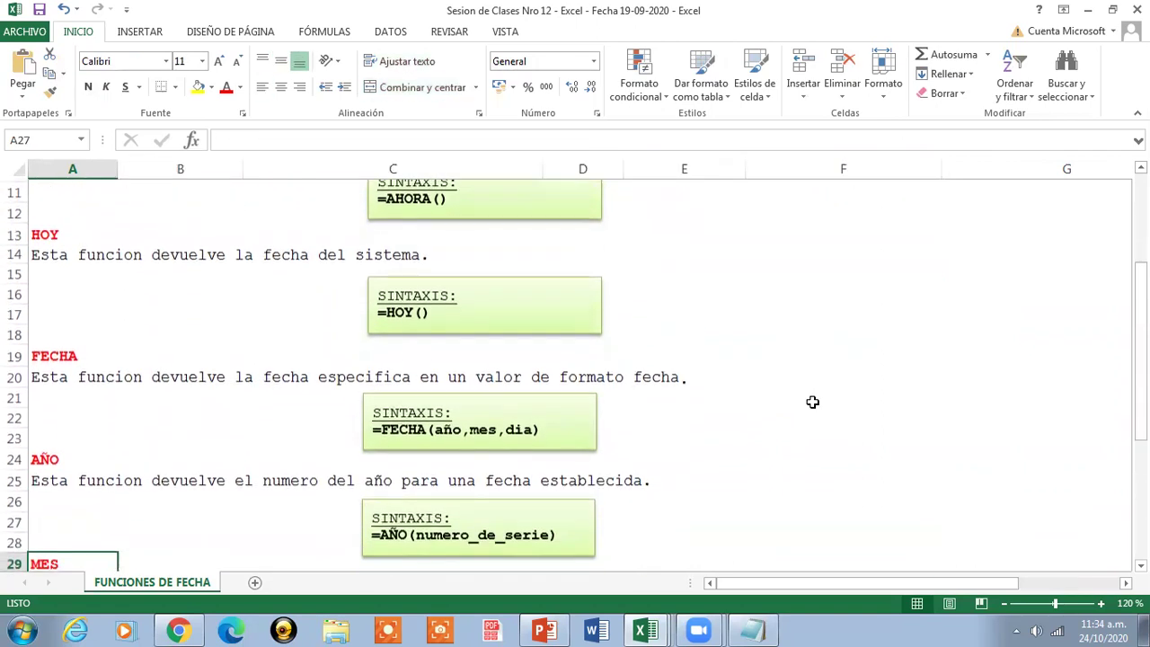
{"action": "key", "text": "Down"}
{"action": "key", "text": "Down"}
{"action": "key", "text": "Down"}
{"action": "key", "text": "Down"}
{"action": "key", "text": "Down"}
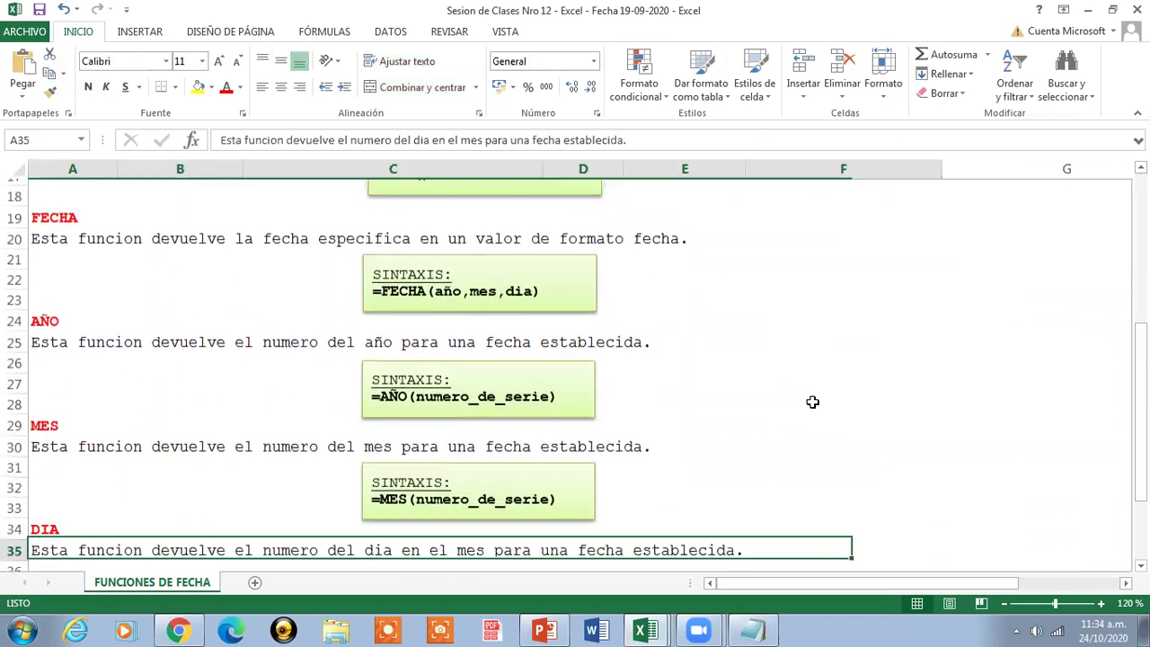
{"action": "key", "text": "Up"}
{"action": "key", "text": "Down"}
{"action": "key", "text": "Down"}
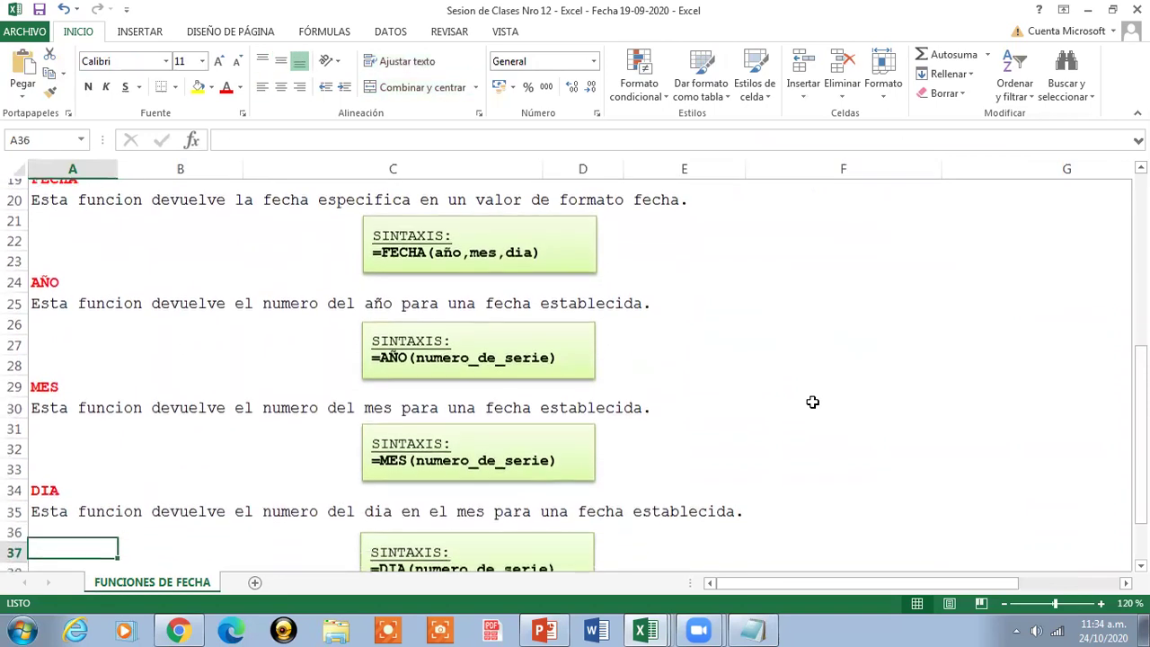
{"action": "key", "text": "Down"}
{"action": "key", "text": "Down"}
{"action": "key", "text": "Up"}
{"action": "key", "text": "Up"}
{"action": "key", "text": "Up"}
{"action": "key", "text": "Up"}
{"action": "key", "text": "ctrl+z"}
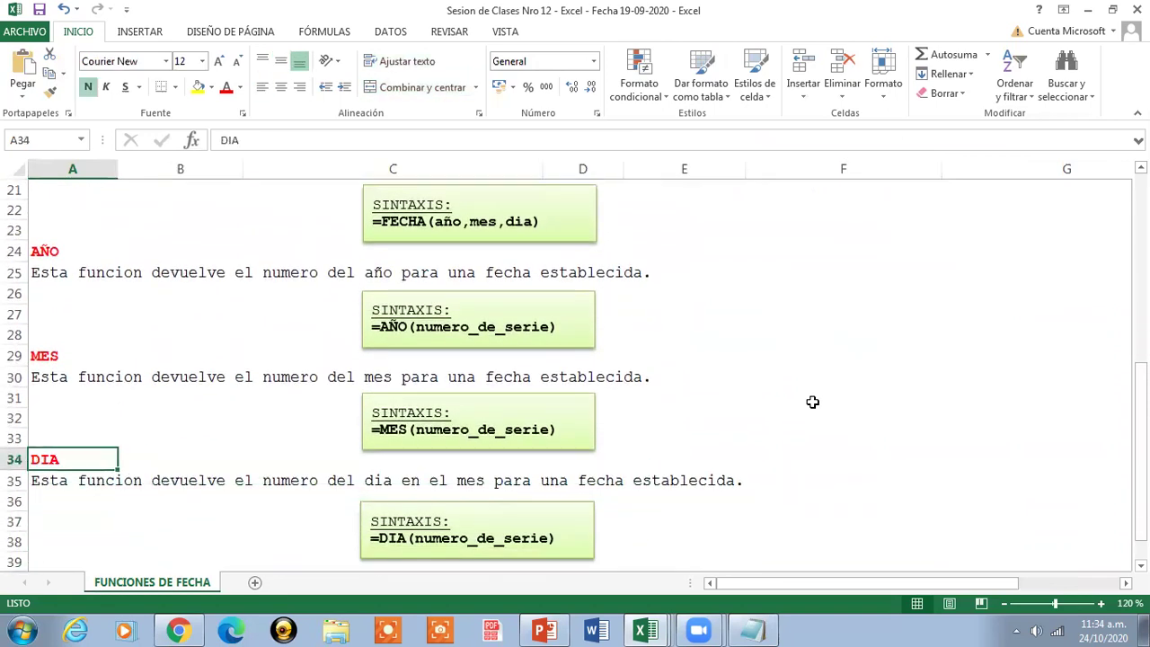
{"action": "left_click_drag", "start_coordinate": [1140, 451], "coordinate": [1139, 293]}
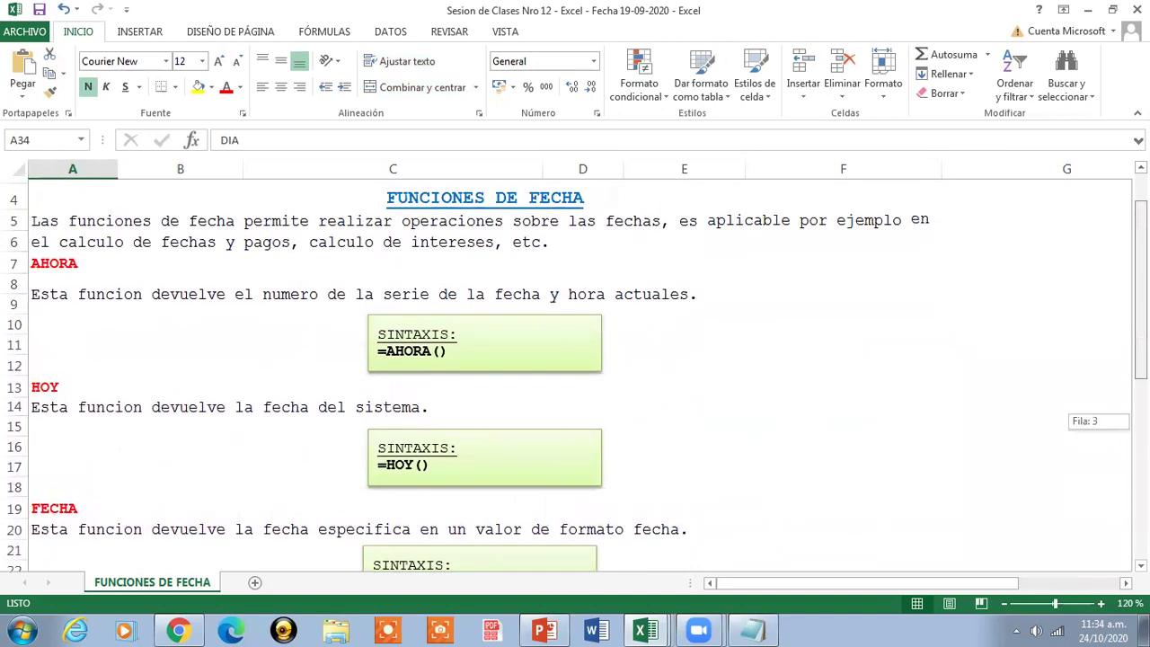
{"action": "left_click", "coordinate": [494, 194]}
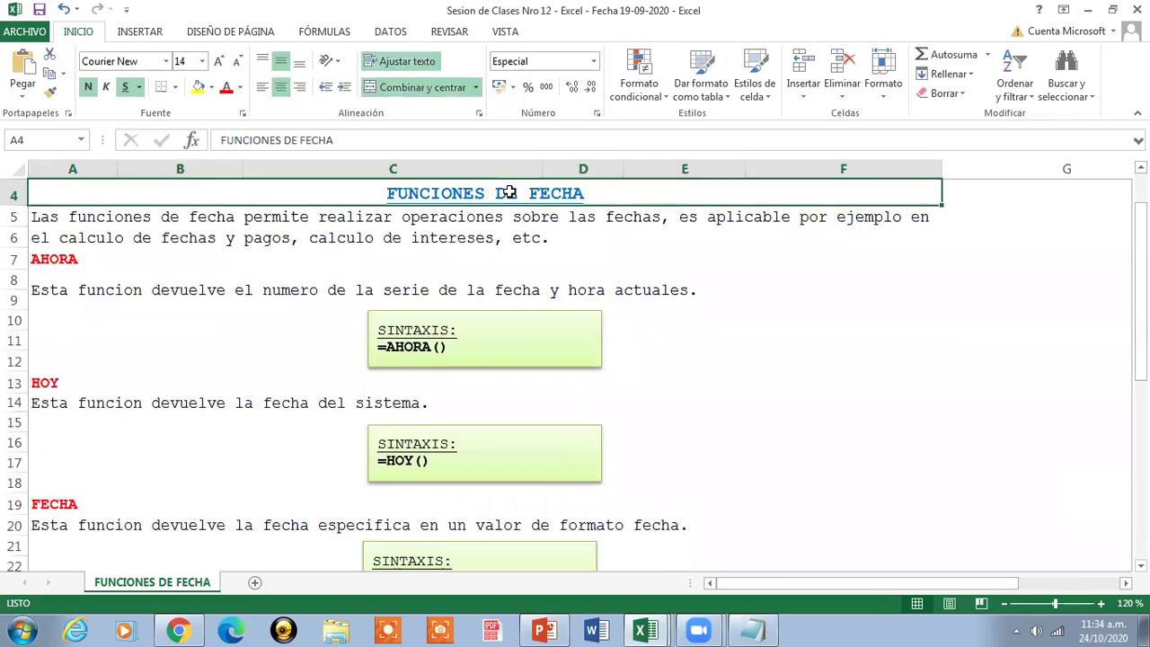
Minimize the Funciones de Fecha and Sesion de Clases Nro 12 workbooks, leaving Funciones de Busqueda in front
{"action": "left_click", "coordinate": [645, 630]}
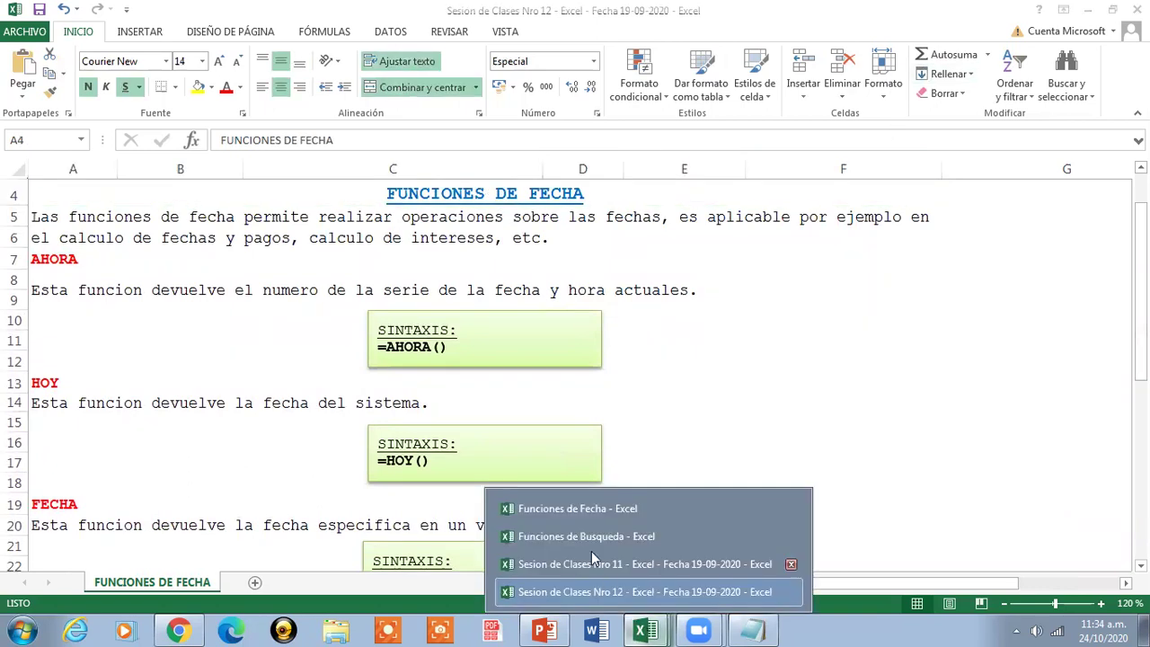
{"action": "left_click", "coordinate": [573, 563]}
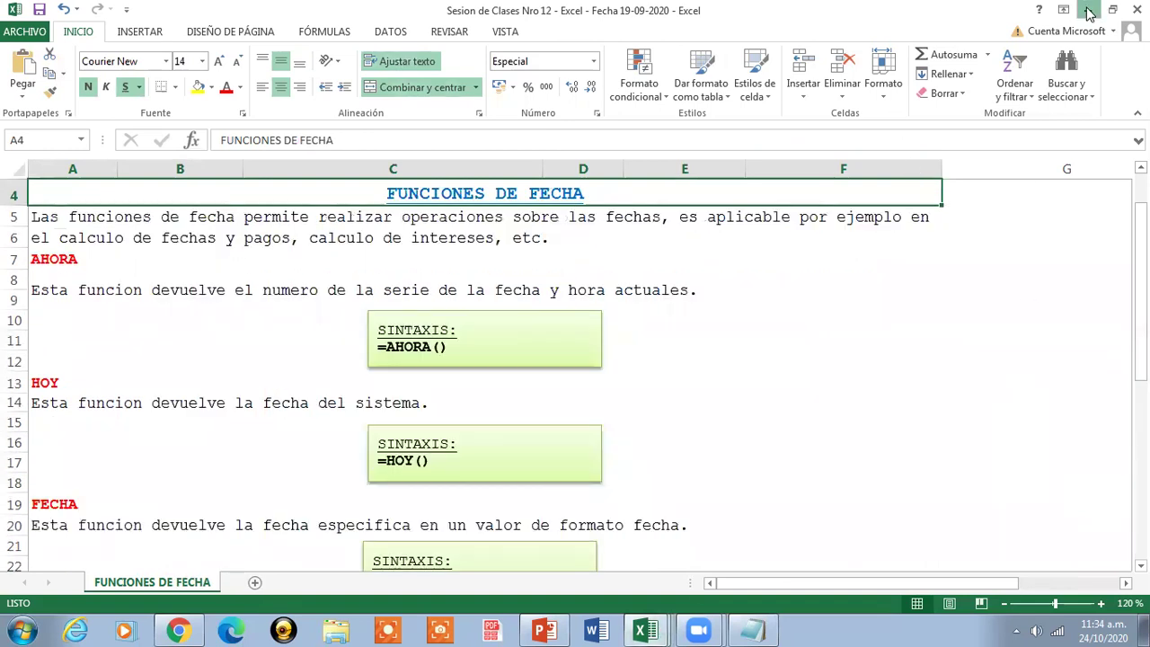
{"action": "left_click", "coordinate": [1086, 10]}
{"action": "left_click", "coordinate": [645, 629]}
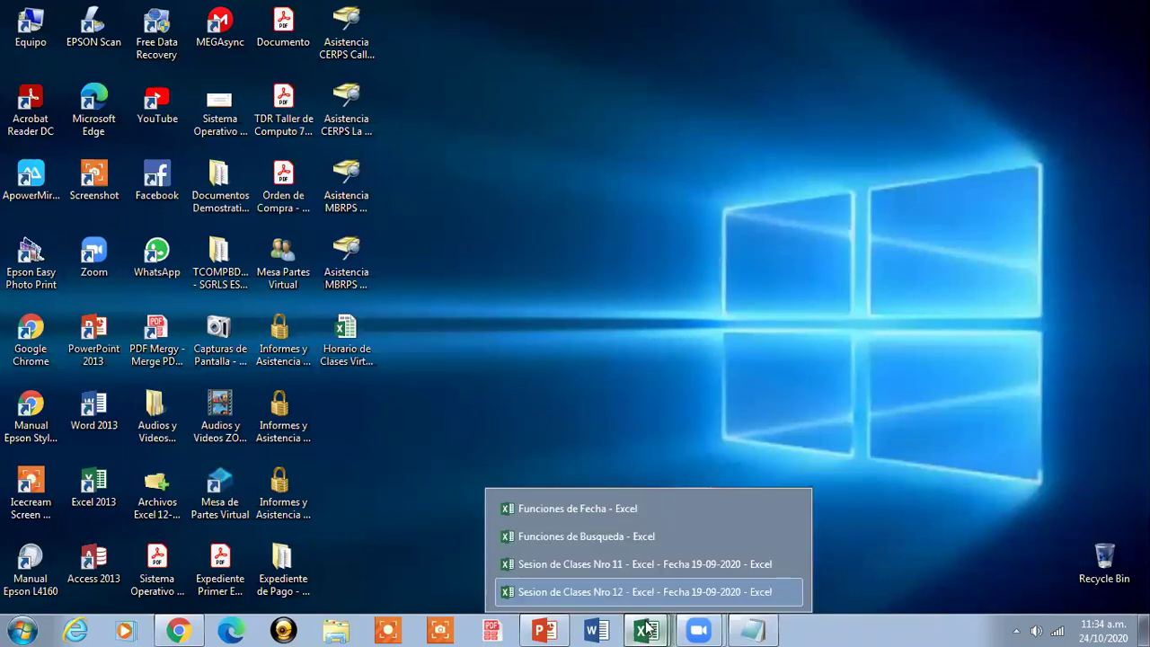
{"action": "left_click", "coordinate": [545, 508]}
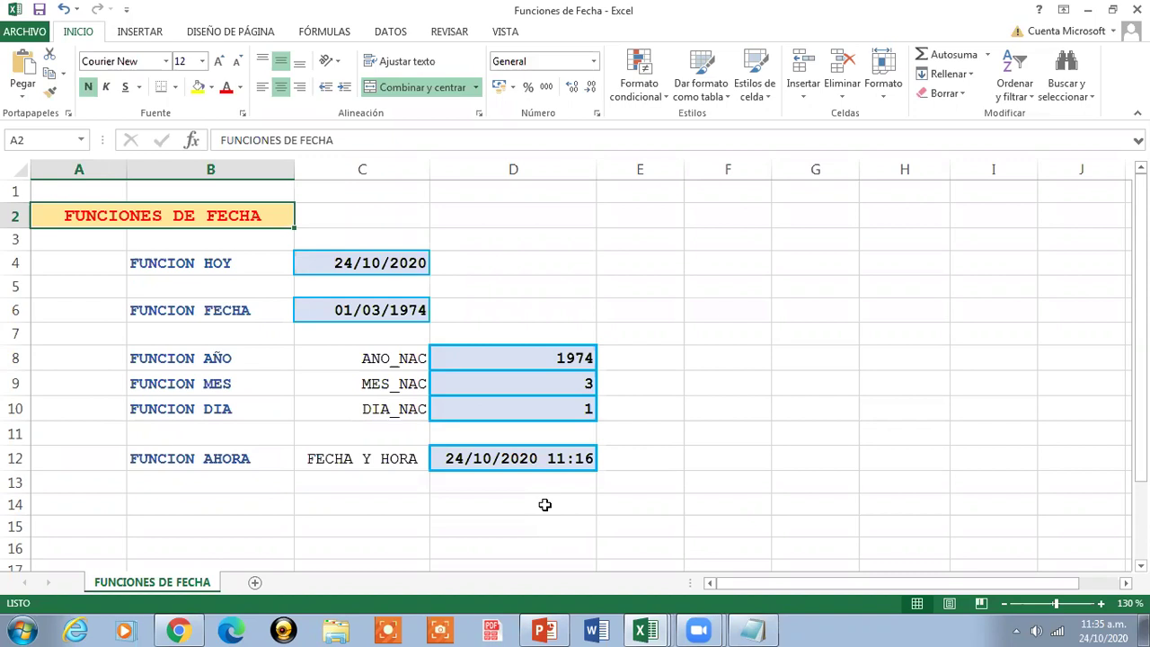
{"action": "left_click", "coordinate": [1077, 14]}
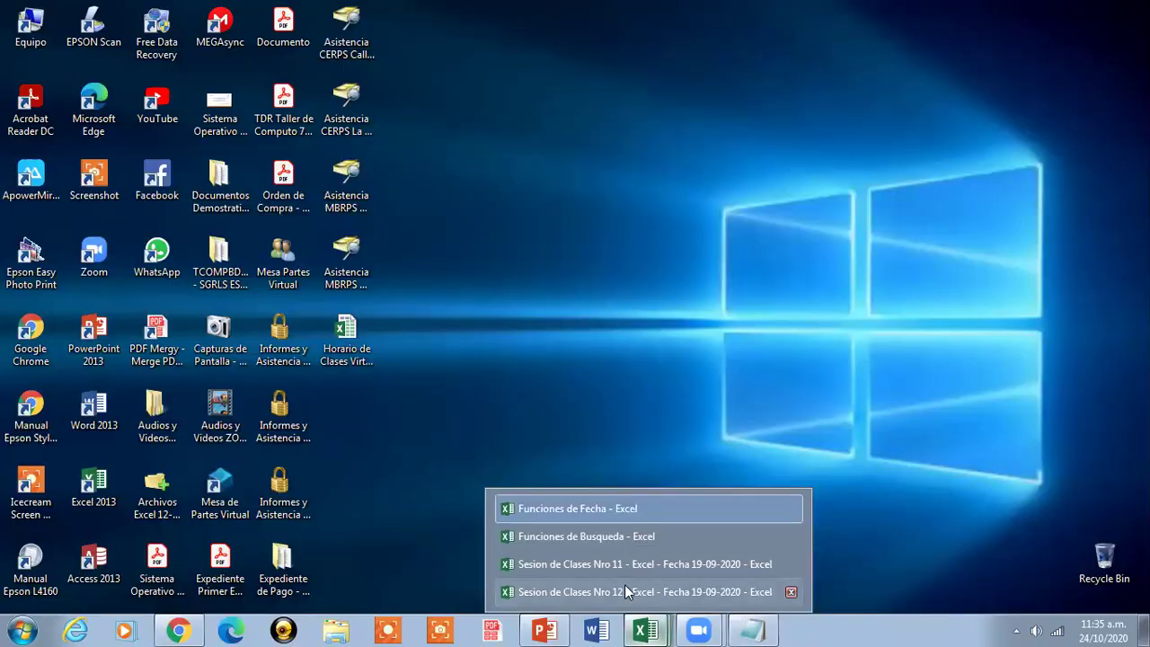
{"action": "left_click", "coordinate": [622, 589]}
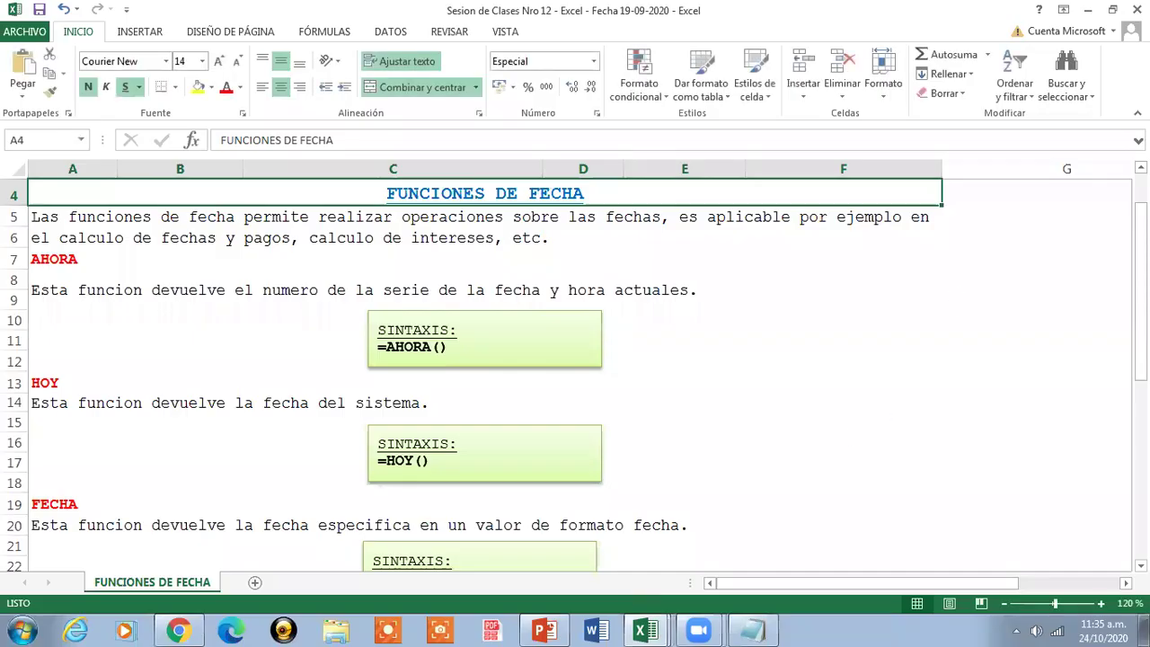
{"action": "left_click", "coordinate": [1086, 10]}
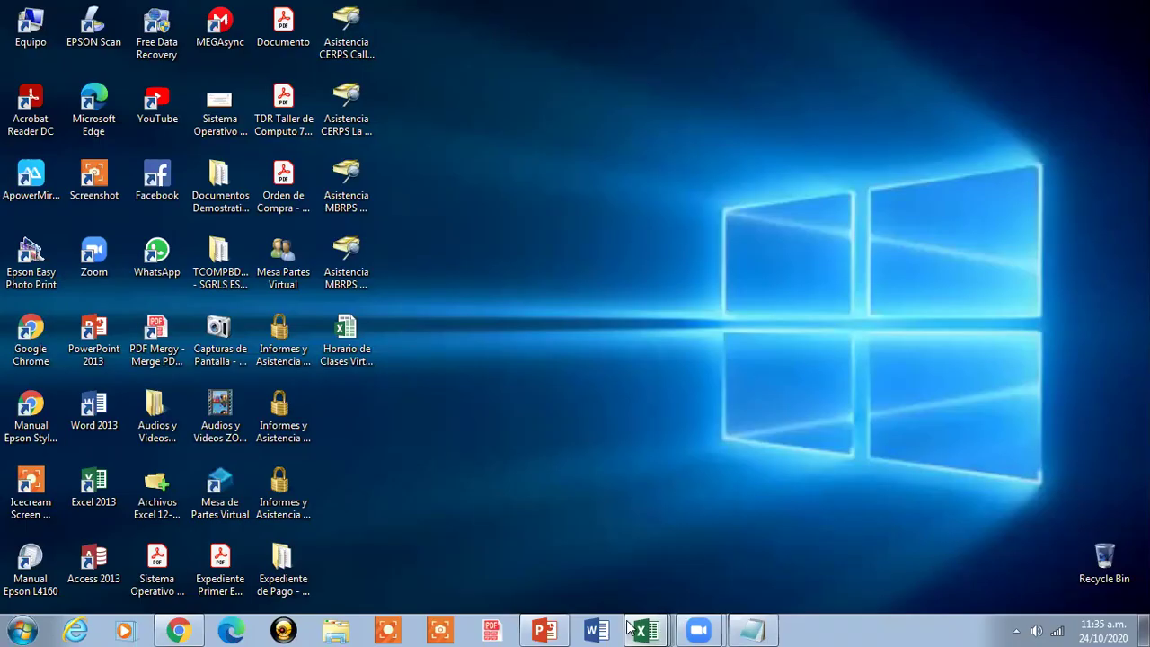
{"action": "left_click", "coordinate": [601, 469]}
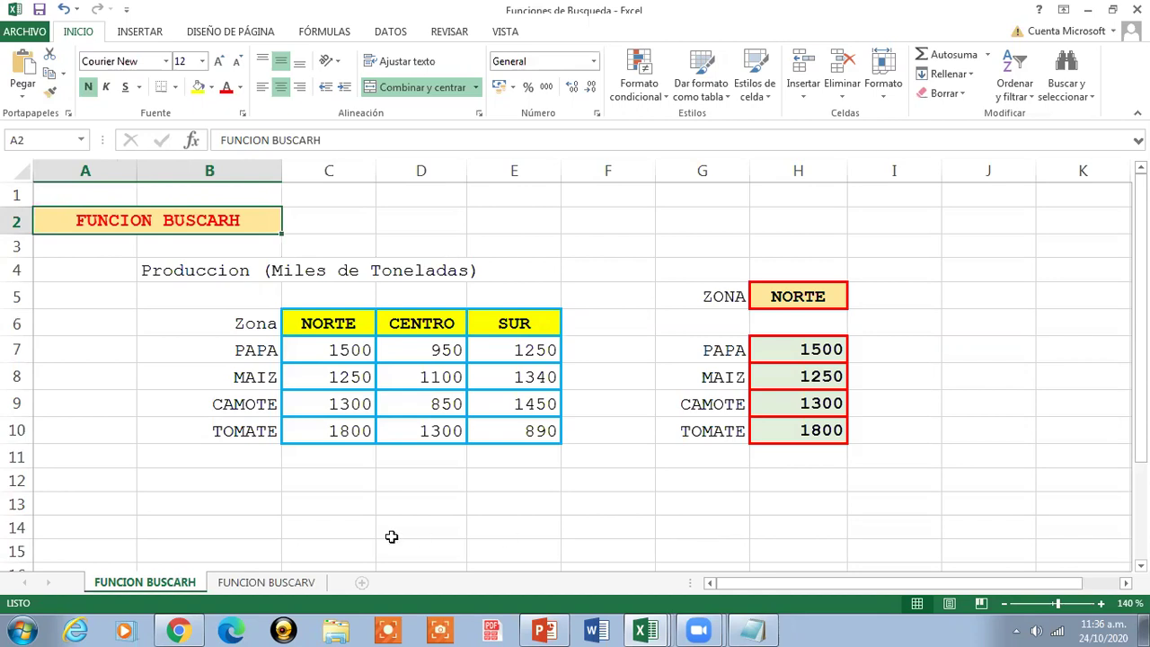
Look over the FUNCION BUSCARV and BUSCARH sheets, then minimize the Funciones de Busqueda workbook
{"action": "left_click", "coordinate": [296, 582]}
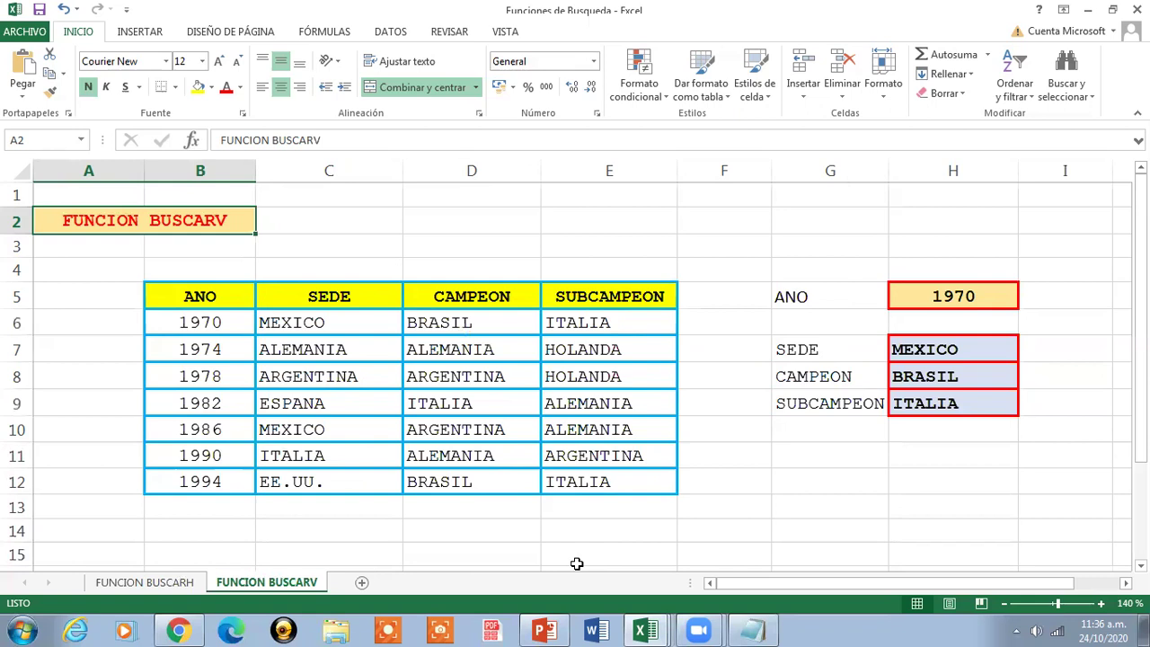
{"action": "left_click", "coordinate": [169, 584]}
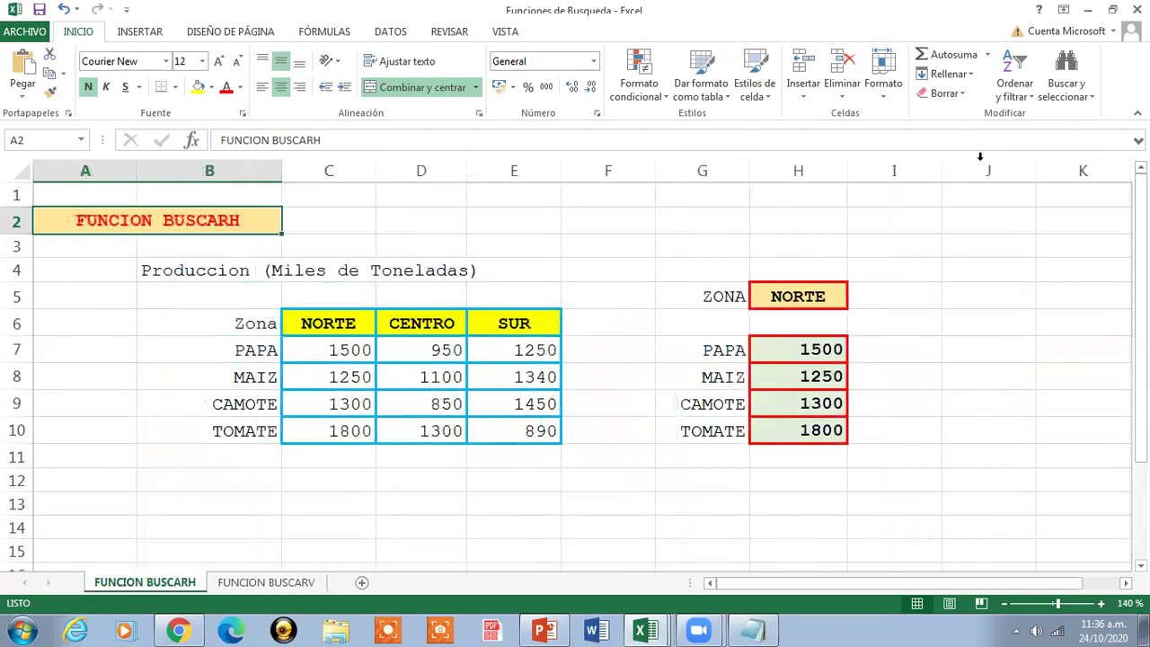
{"action": "left_click", "coordinate": [1087, 10]}
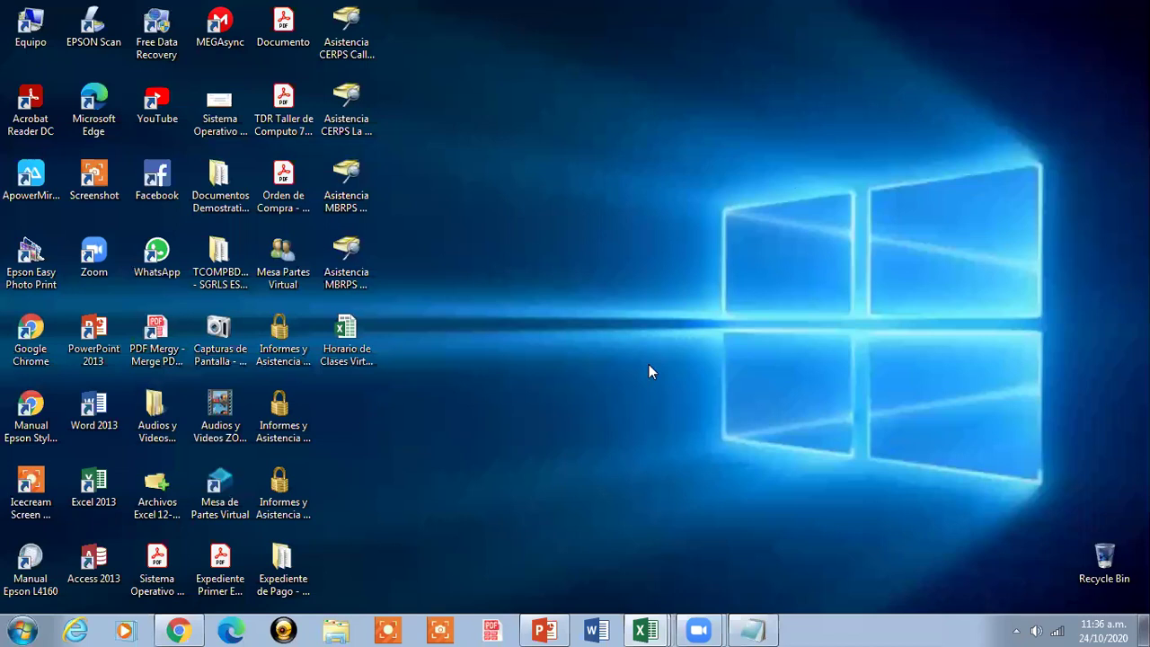